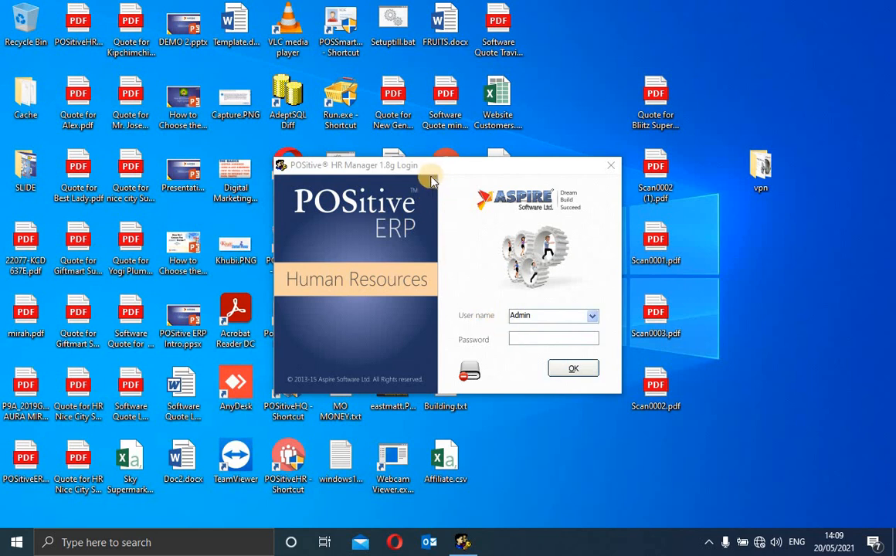
Log in as the Admin user with the account password.
click(529, 340)
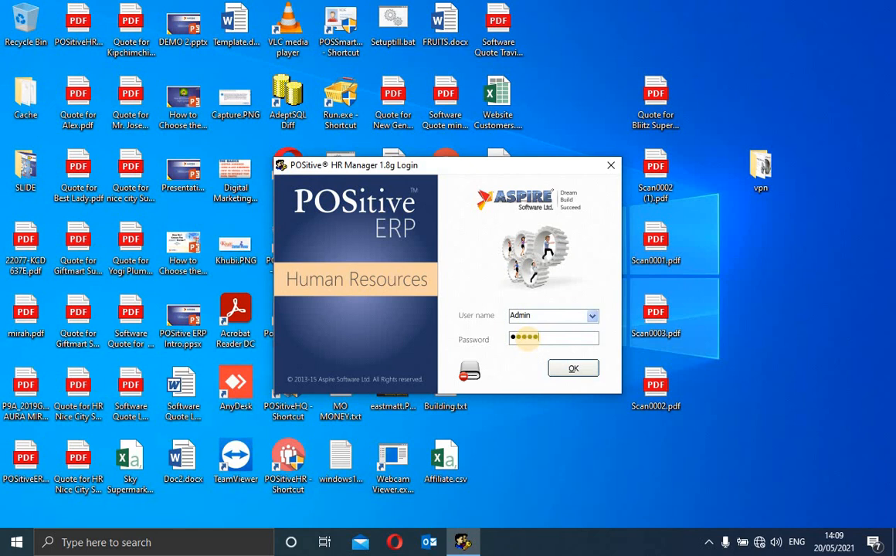
key(Return)
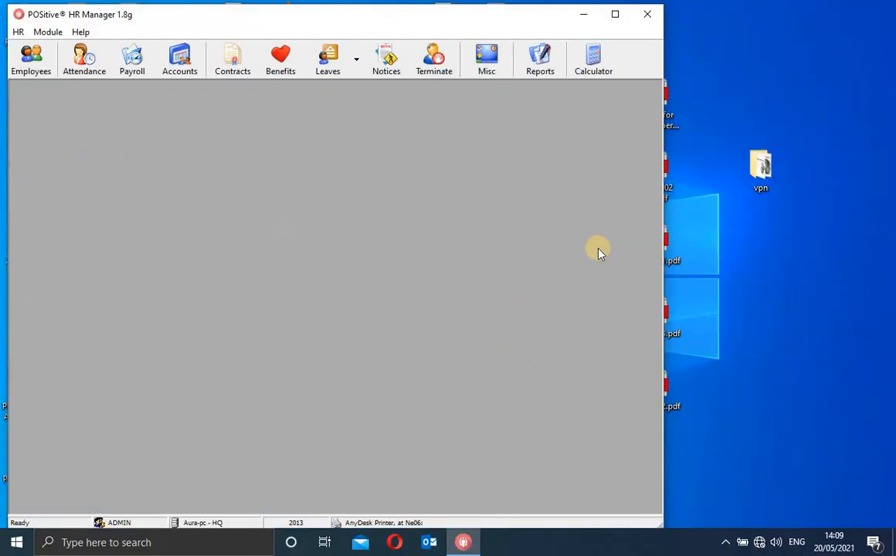
Maximize the HR Manager window and bring up the Employees window, shifted slightly right.
click(615, 15)
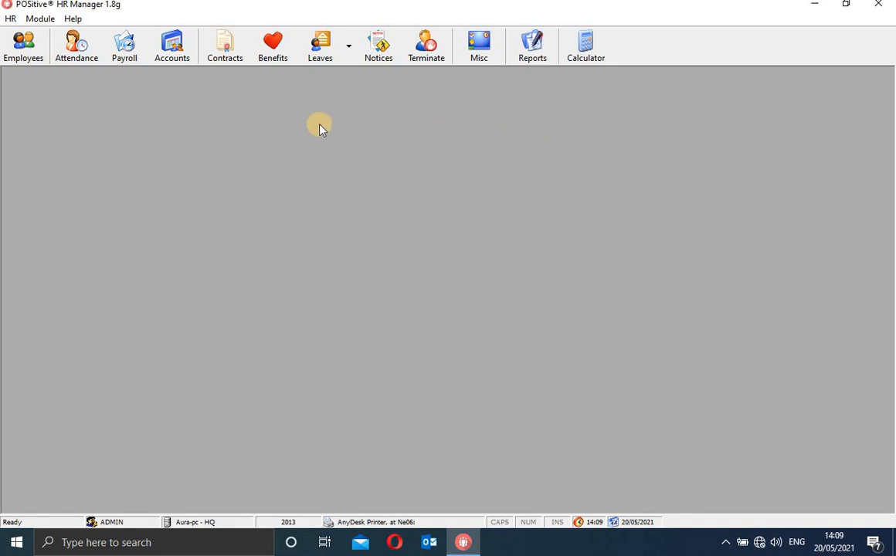
click(26, 45)
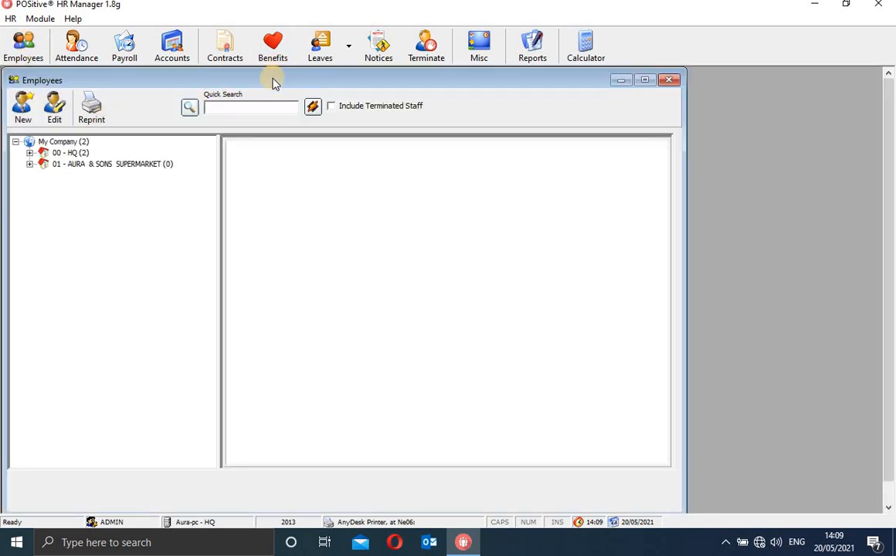
drag(274, 80, 344, 82)
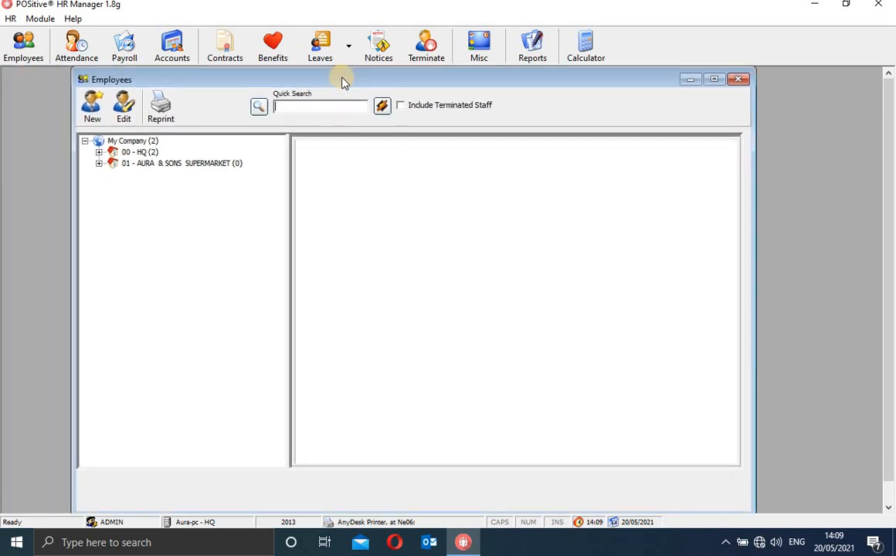
Show the My Company summary report and browse to page 4, Staff Operations Categories.
click(131, 142)
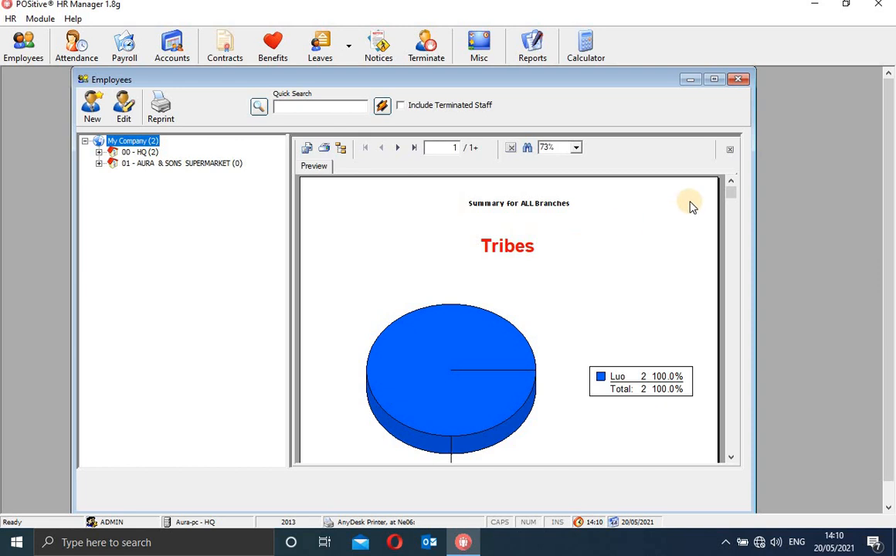
mouse_move(731, 199)
mouse_down()
mouse_move(730, 261)
mouse_move(738, 169)
mouse_move(734, 211)
mouse_move(734, 195)
mouse_up()
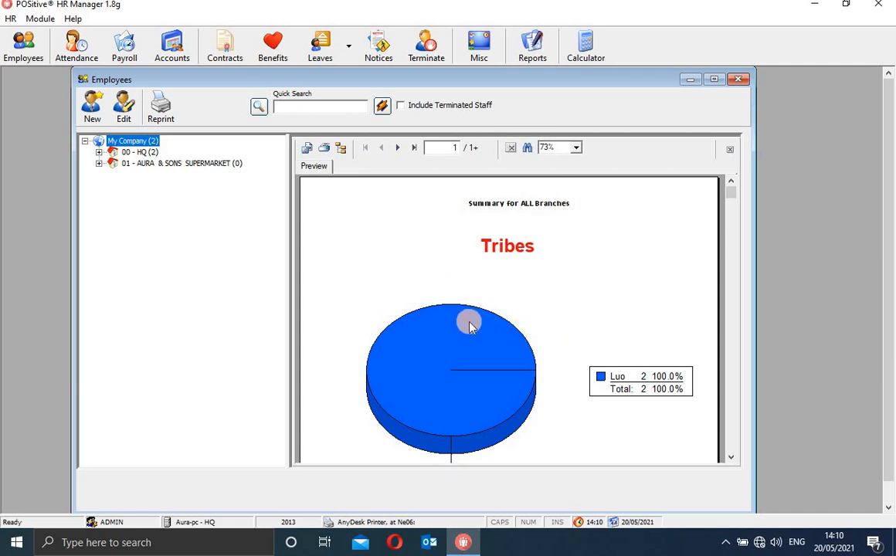
click(398, 150)
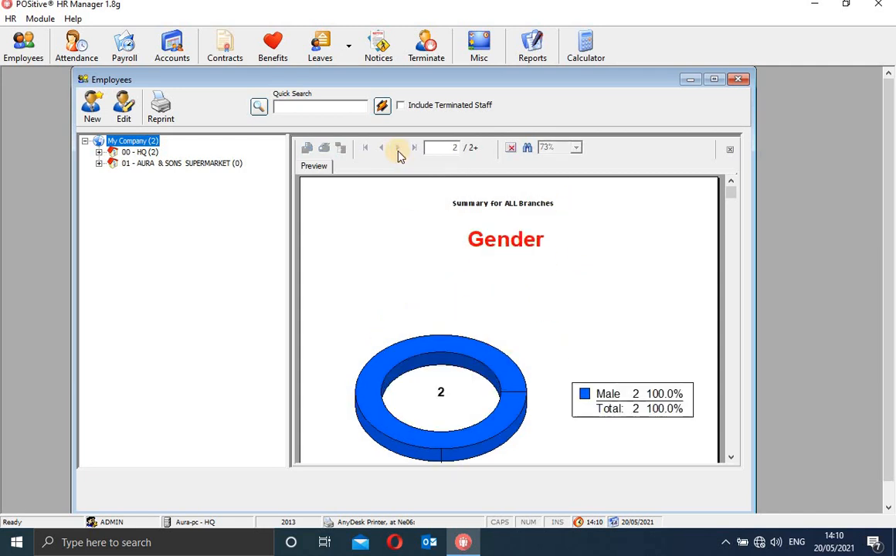
click(398, 150)
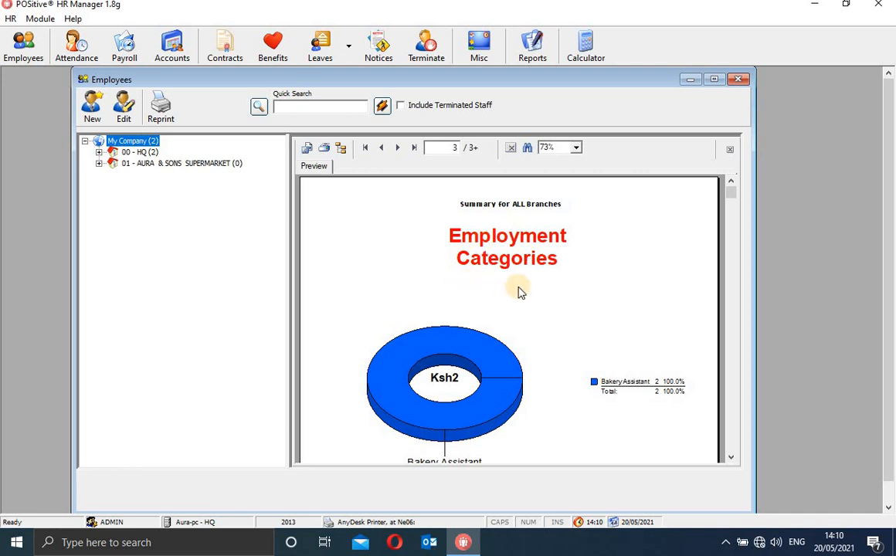
click(382, 149)
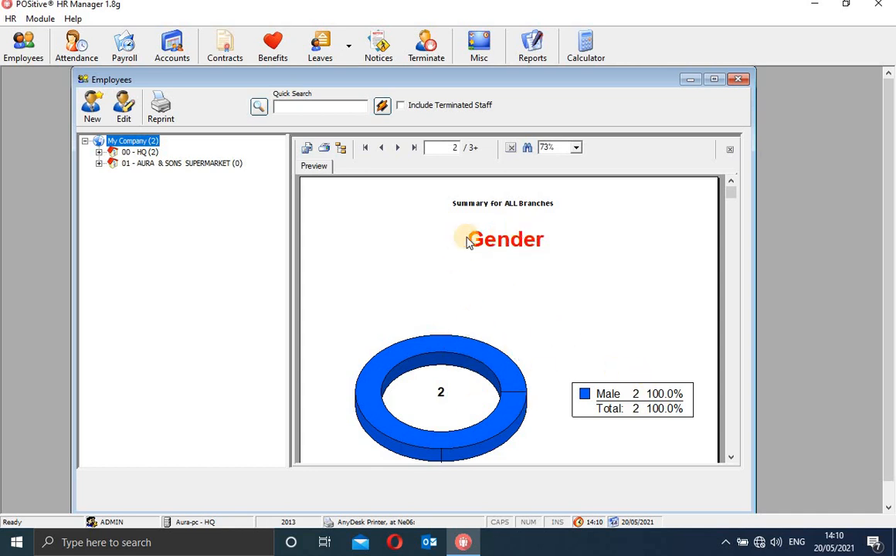
click(398, 148)
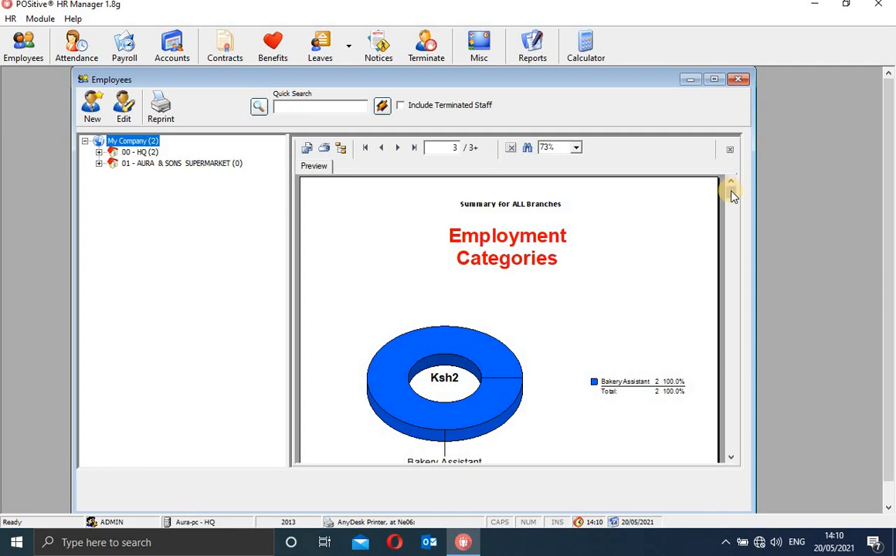
mouse_move(730, 188)
mouse_down()
mouse_move(728, 254)
mouse_move(734, 201)
mouse_up()
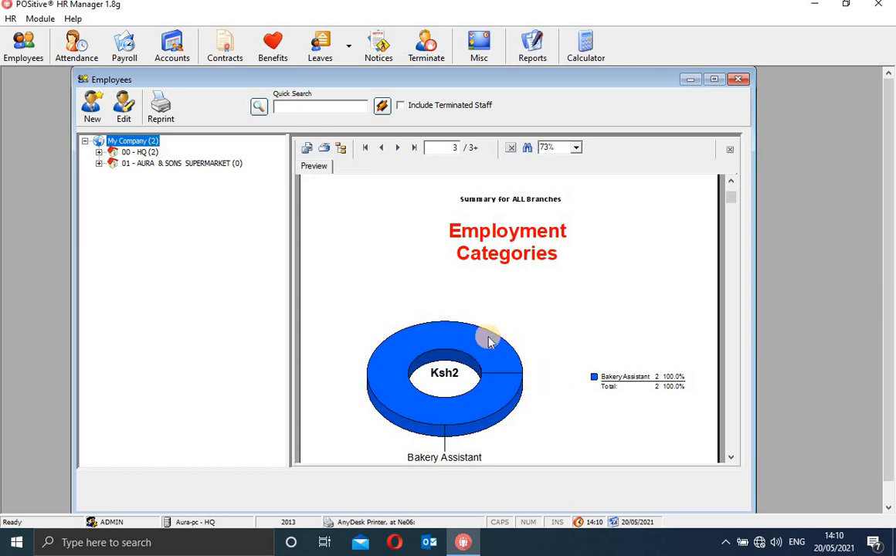
click(398, 148)
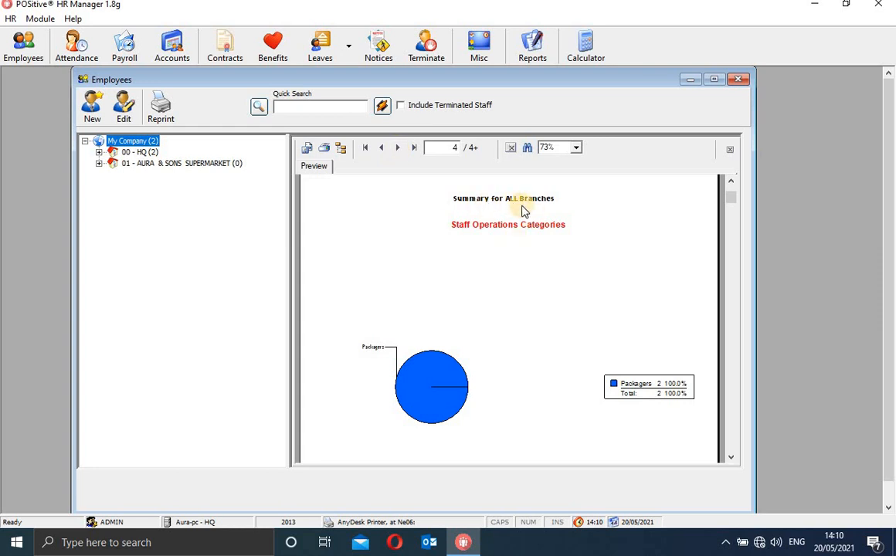
Advance the report through pages 5, 6 and 7, then widen the preview pane.
click(398, 148)
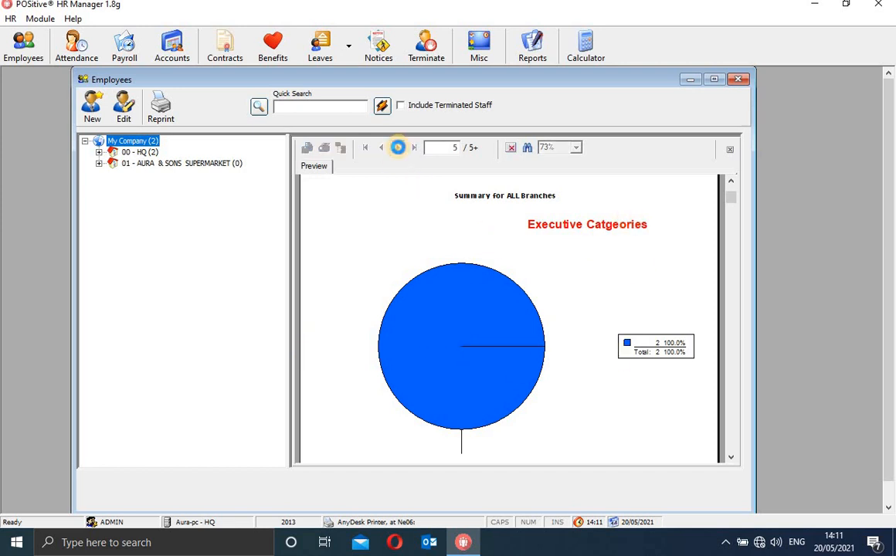
click(399, 149)
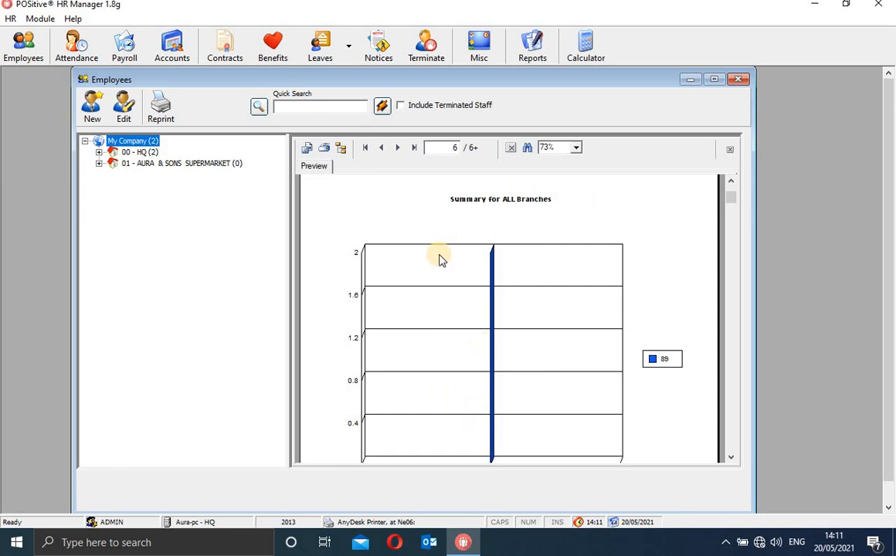
click(397, 148)
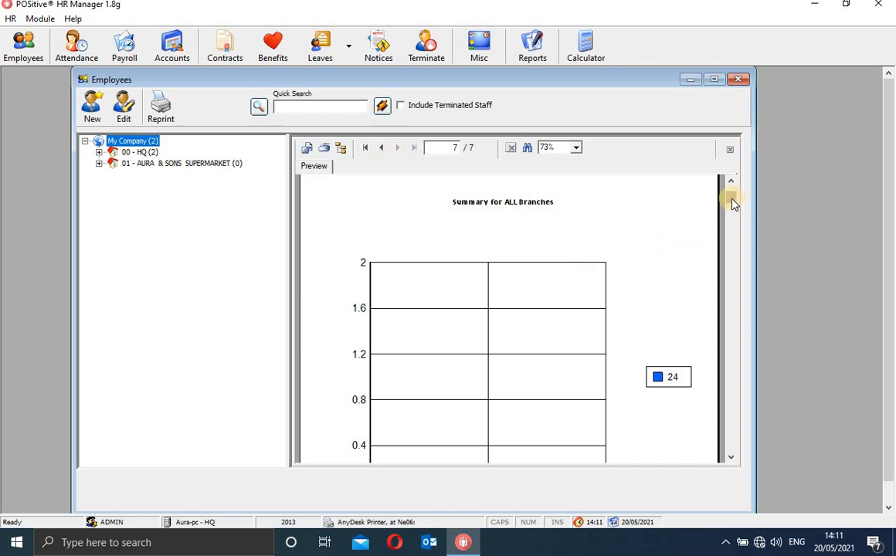
drag(734, 203, 747, 235)
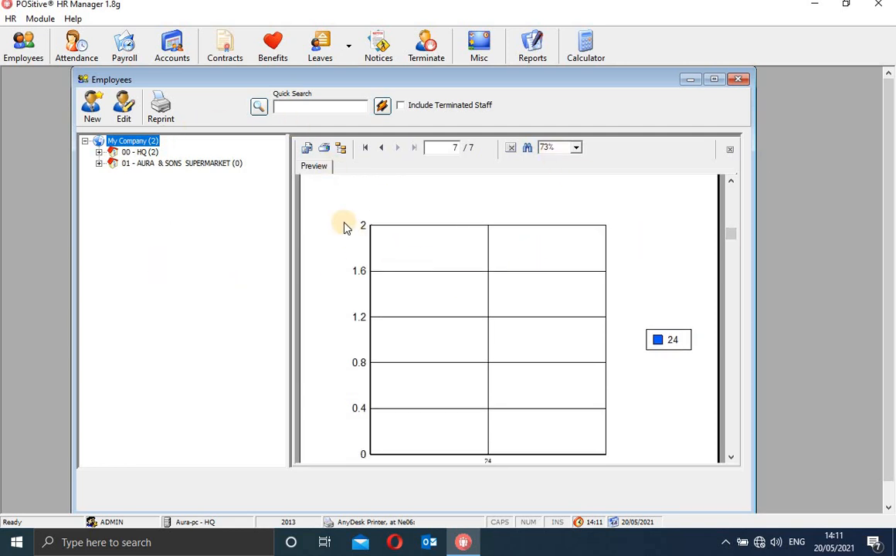
drag(289, 258, 252, 260)
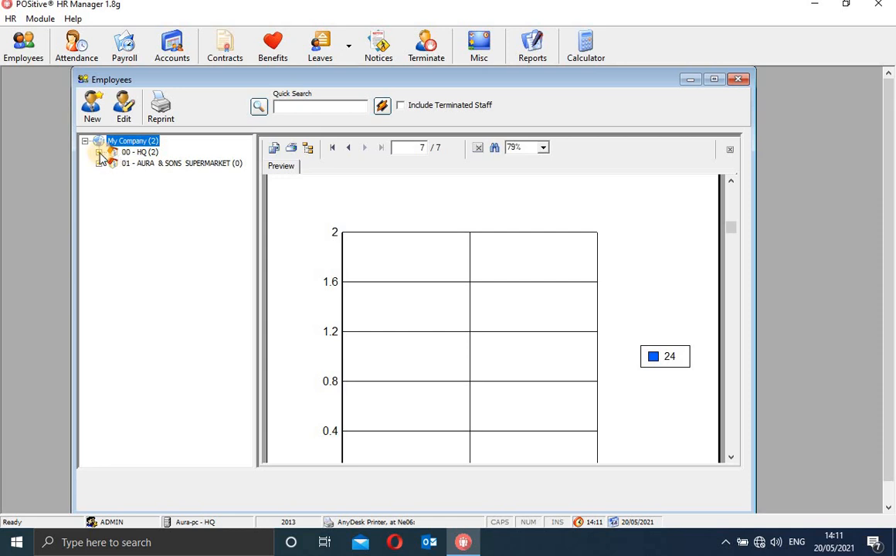
Expand 00 - HQ and 0001 - HQ Warehouse, then display employee C/001's details.
click(99, 153)
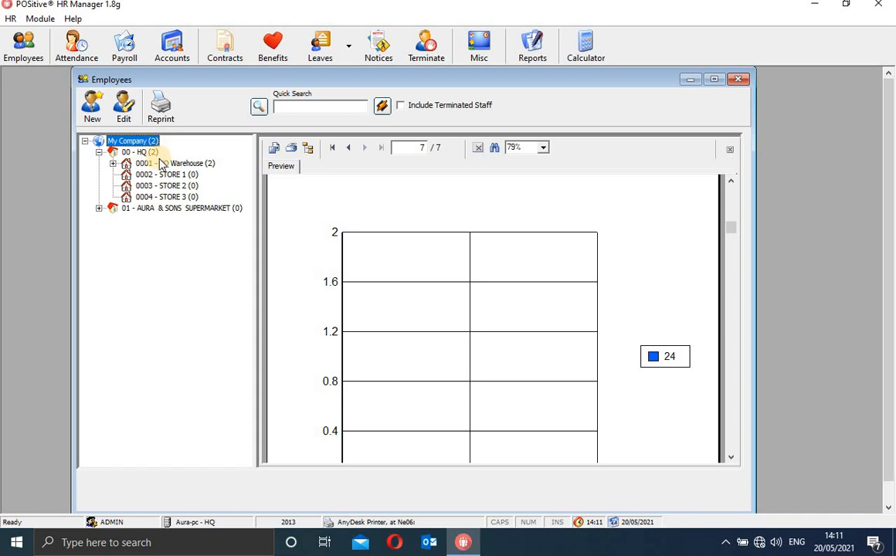
click(113, 165)
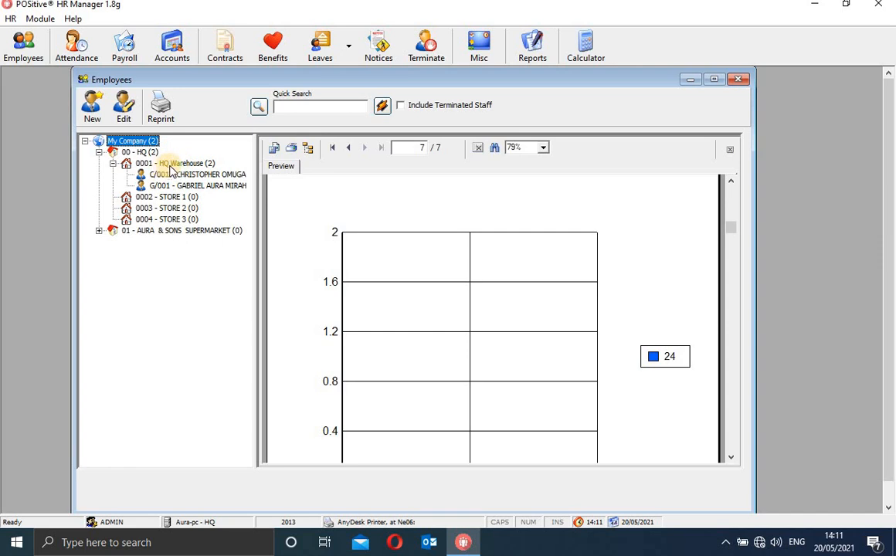
click(166, 178)
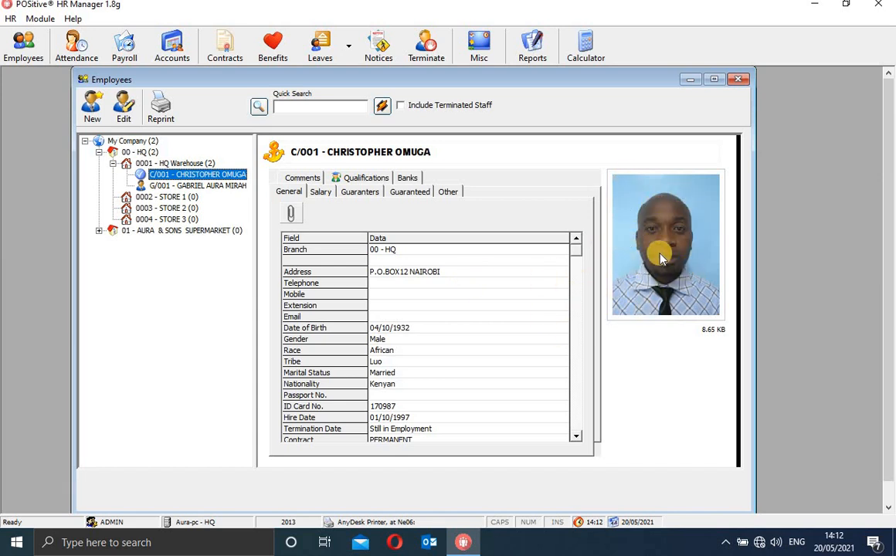
Open staff member C/001 in the Edit Staff form.
click(126, 114)
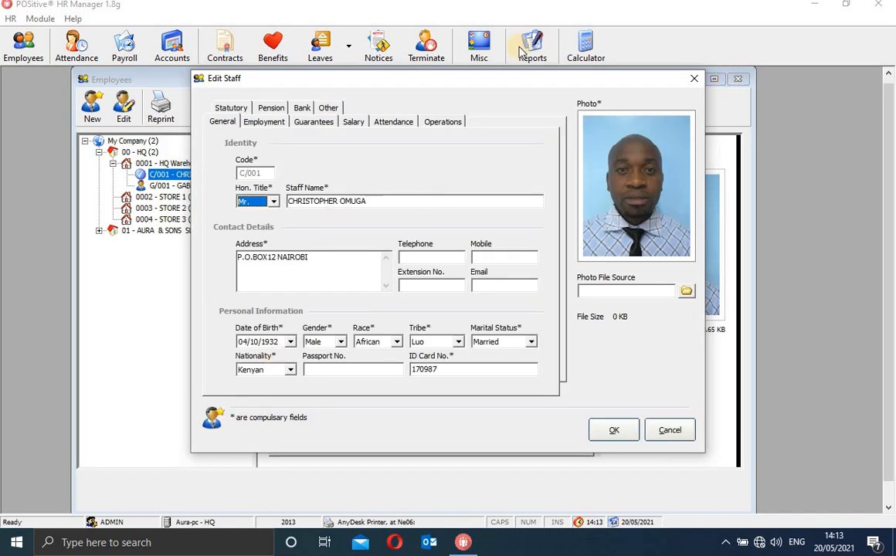
Keep the title as Mr. and delete the end of the surname in Staff Name.
drag(514, 82, 506, 107)
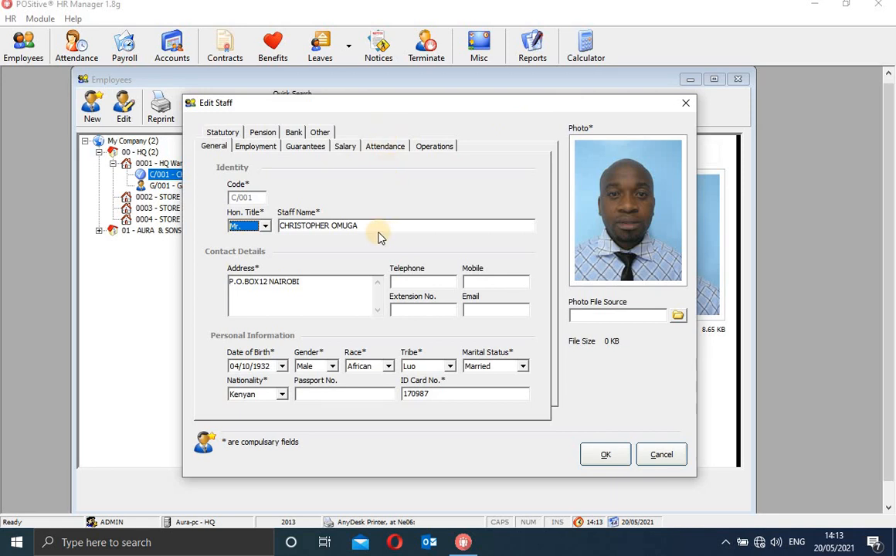
click(216, 148)
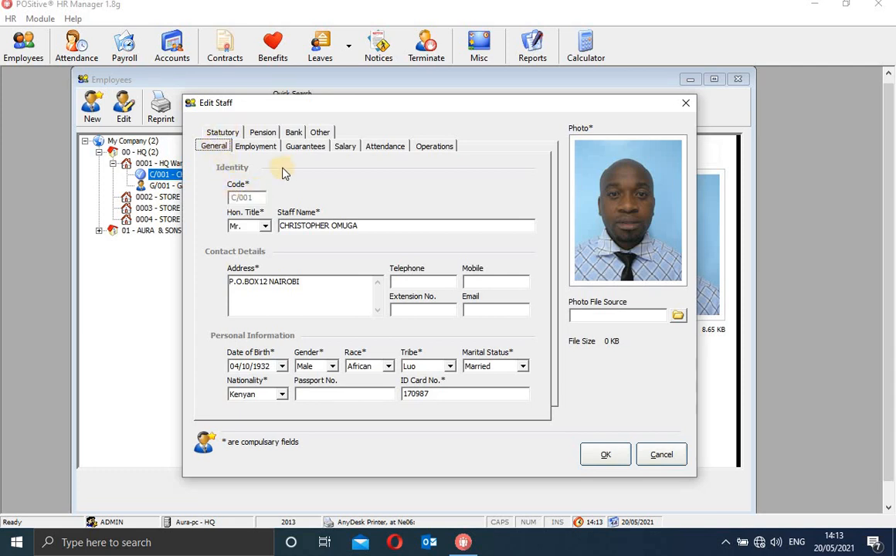
click(265, 226)
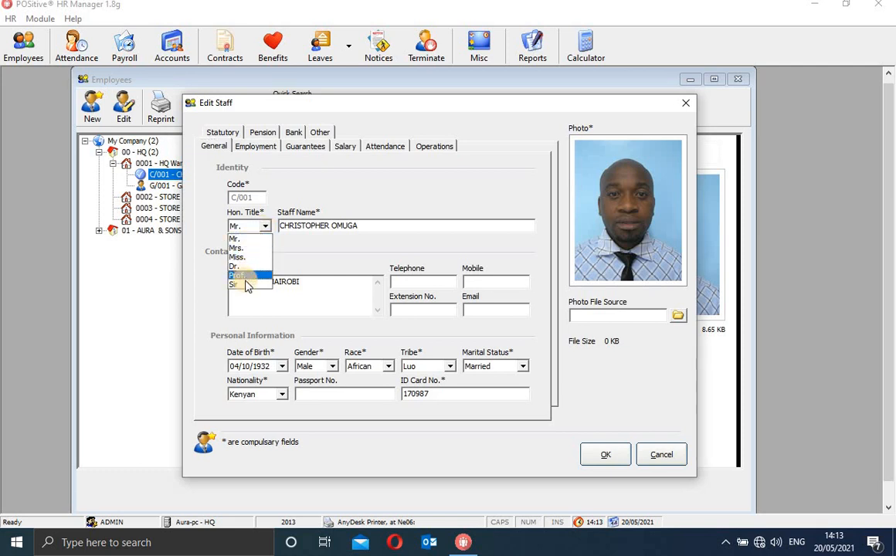
click(244, 240)
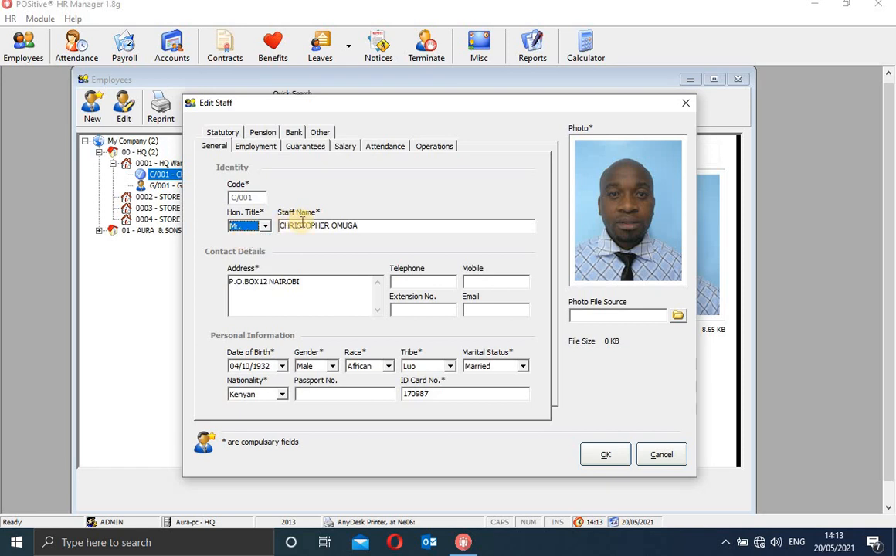
click(370, 225)
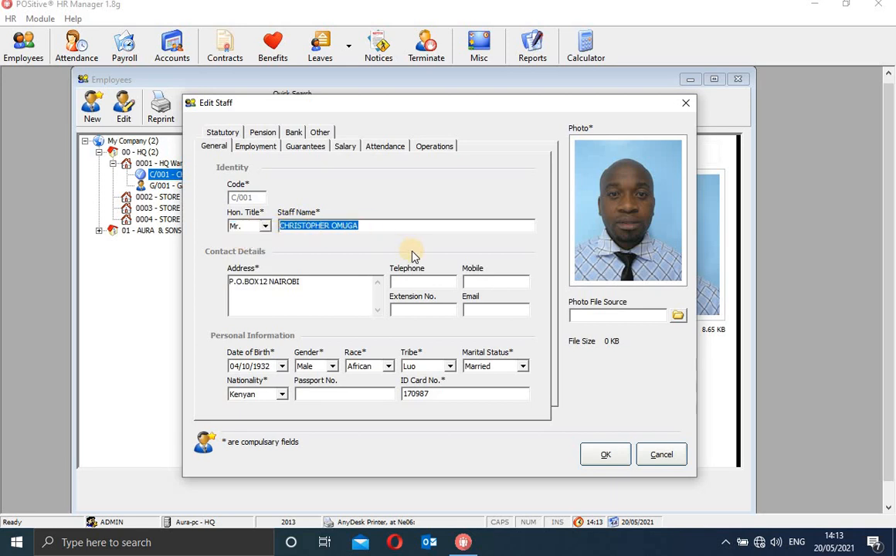
click(374, 223)
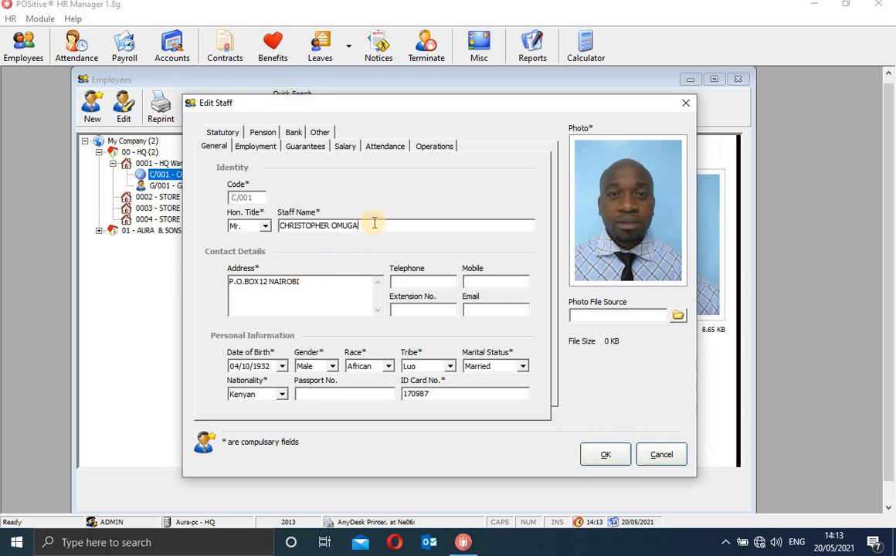
key(BackSpace)
key(BackSpace)
key(BackSpace)
Retype the surname, finish the e-mail address with .com, and enter the mobile number.
text(OM)
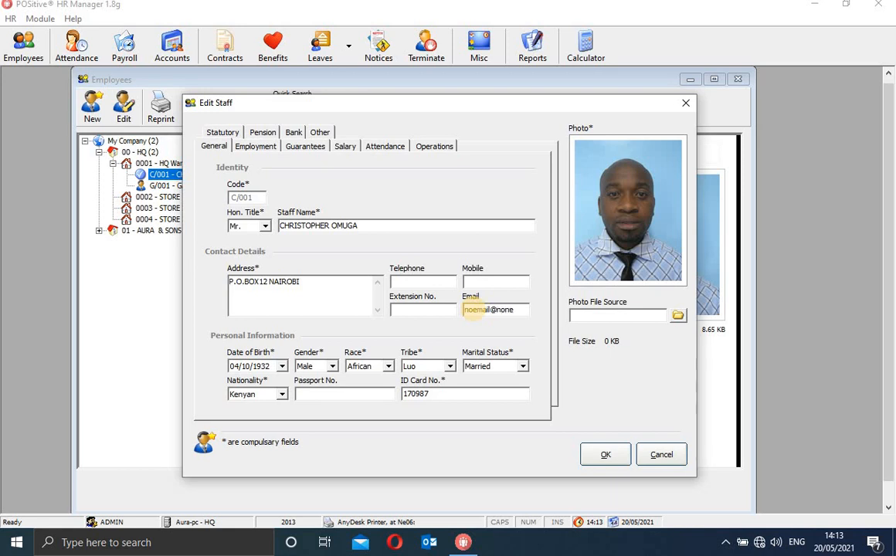
text(com)
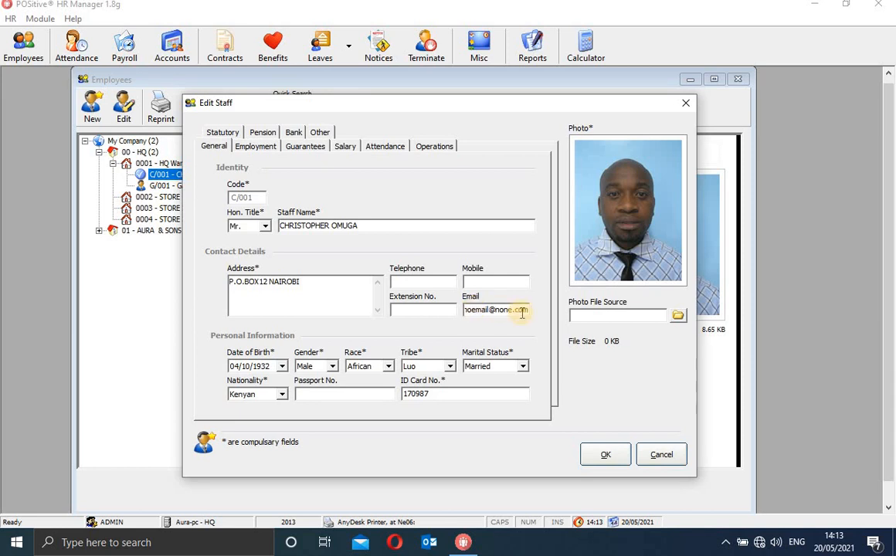
click(474, 280)
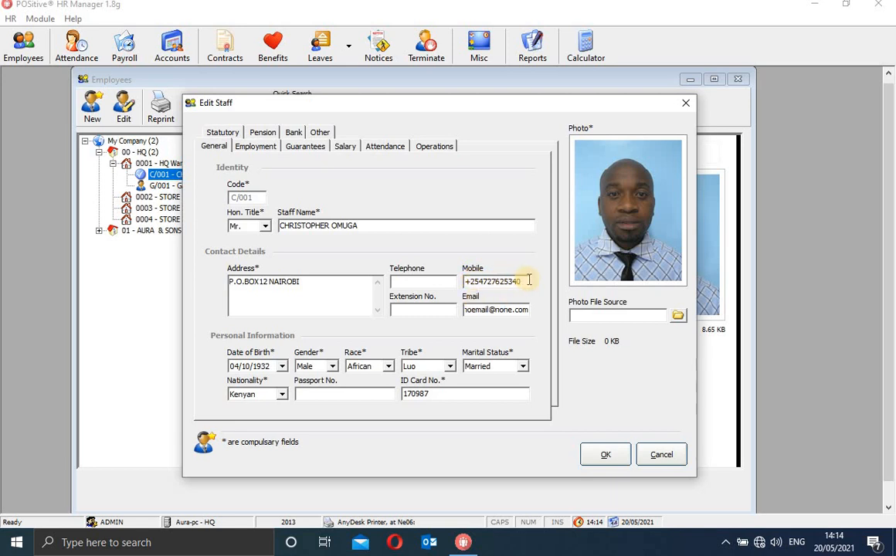
drag(526, 281, 460, 283)
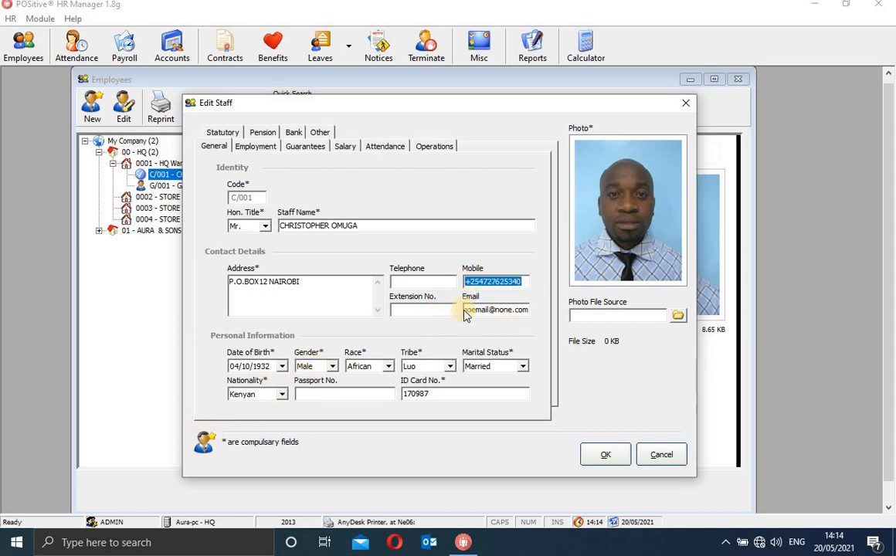
click(282, 365)
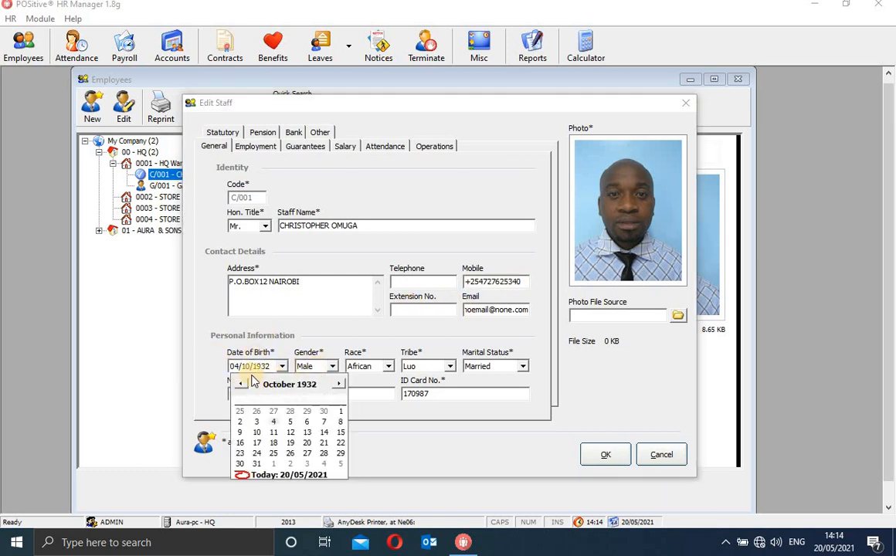
click(200, 376)
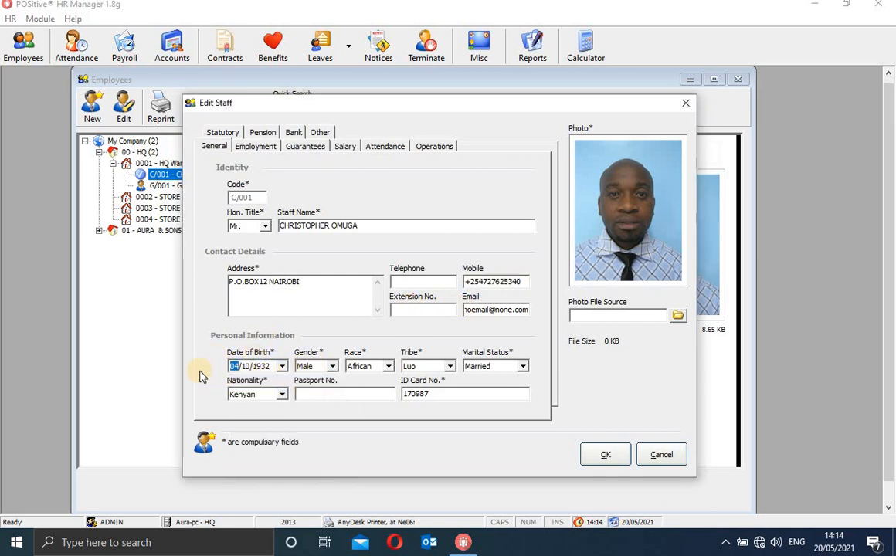
click(332, 365)
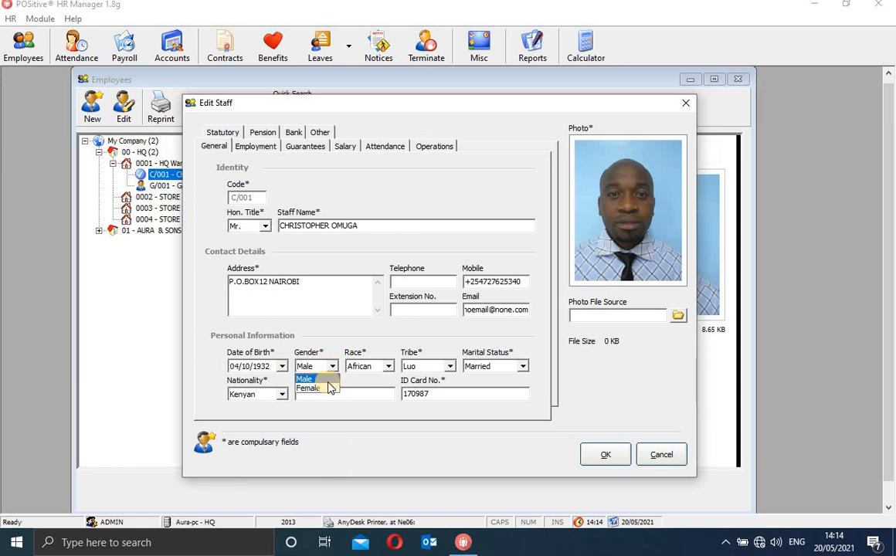
click(389, 368)
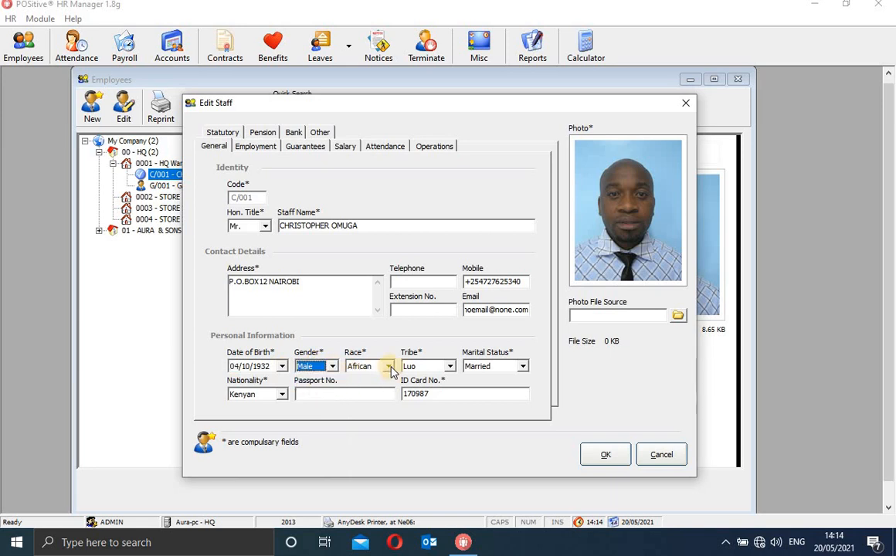
click(389, 367)
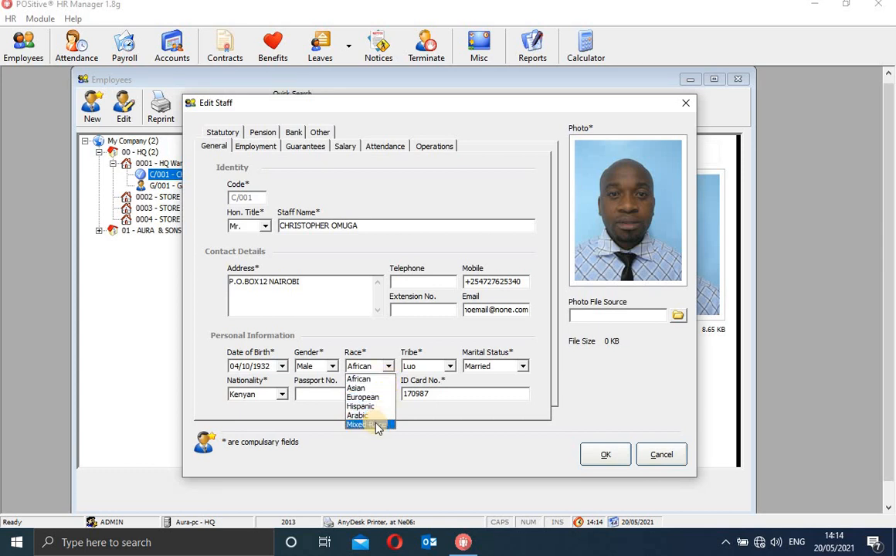
click(369, 379)
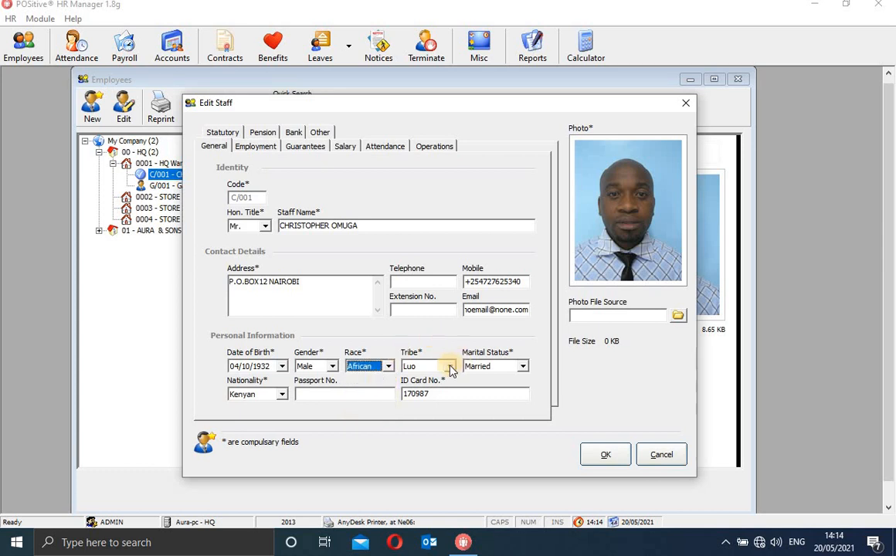
click(449, 366)
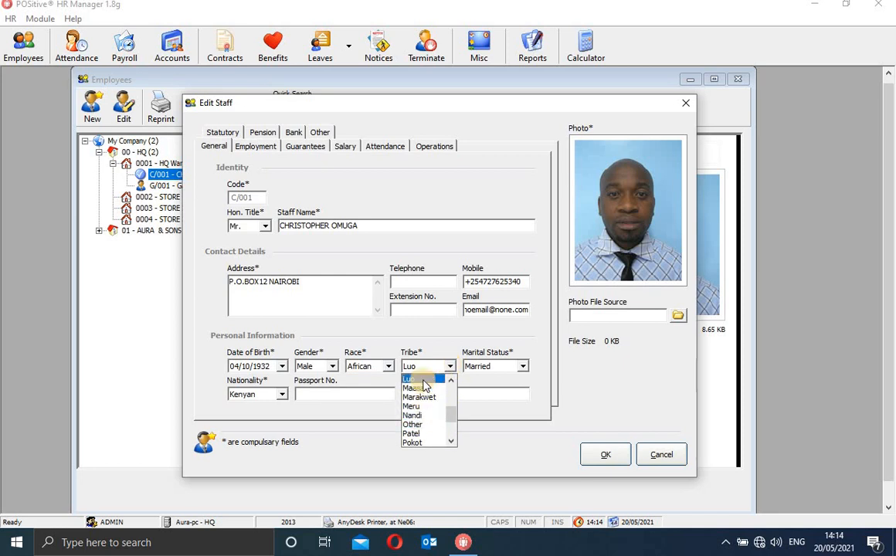
click(417, 379)
click(450, 366)
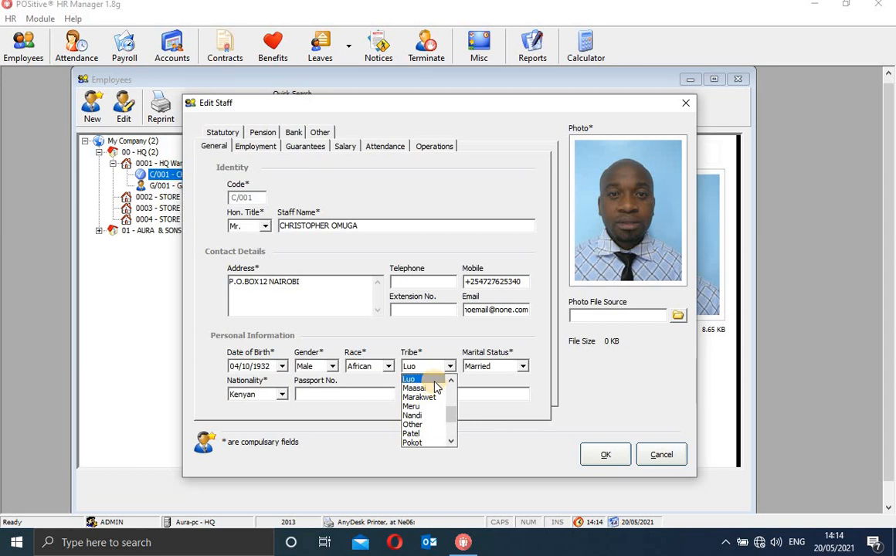
click(421, 379)
click(523, 366)
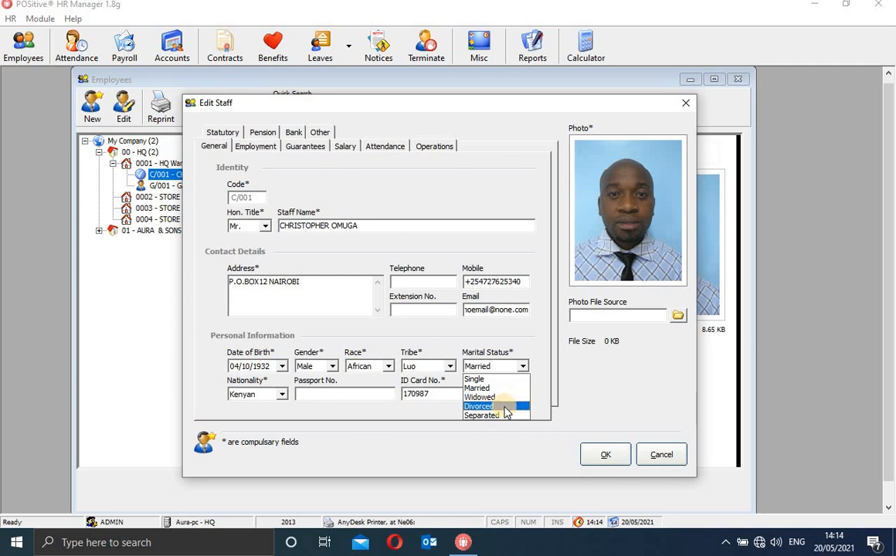
click(504, 389)
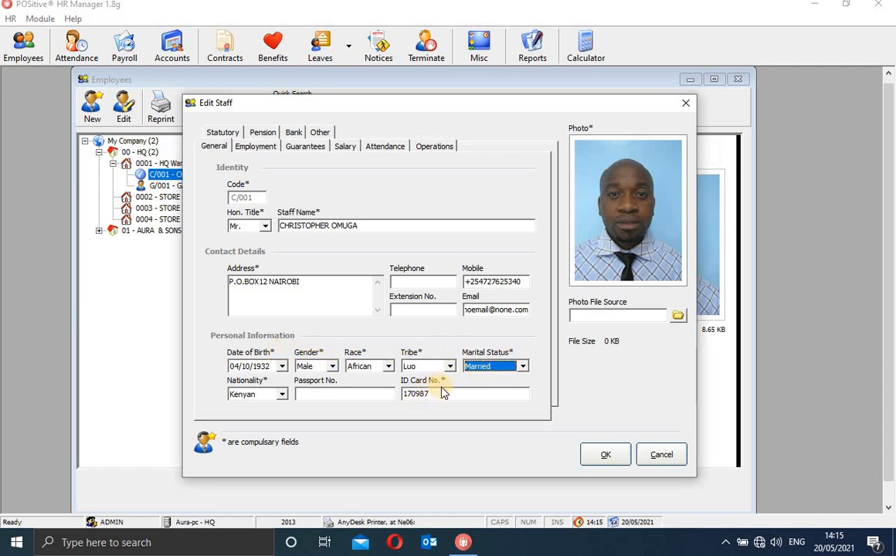
click(283, 394)
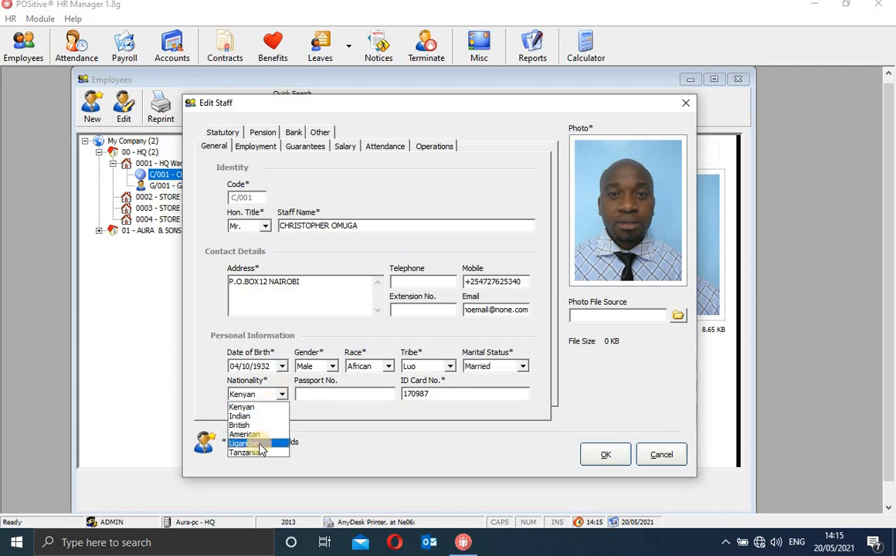
click(246, 407)
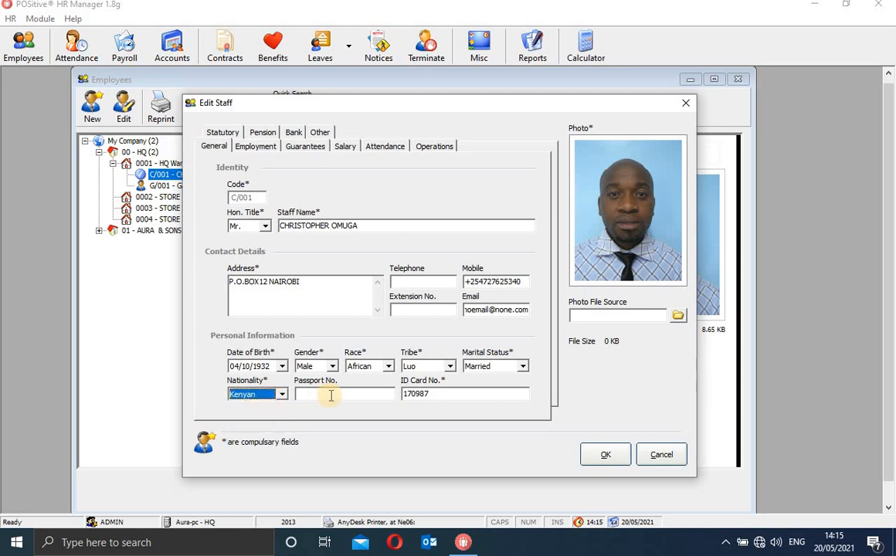
click(330, 395)
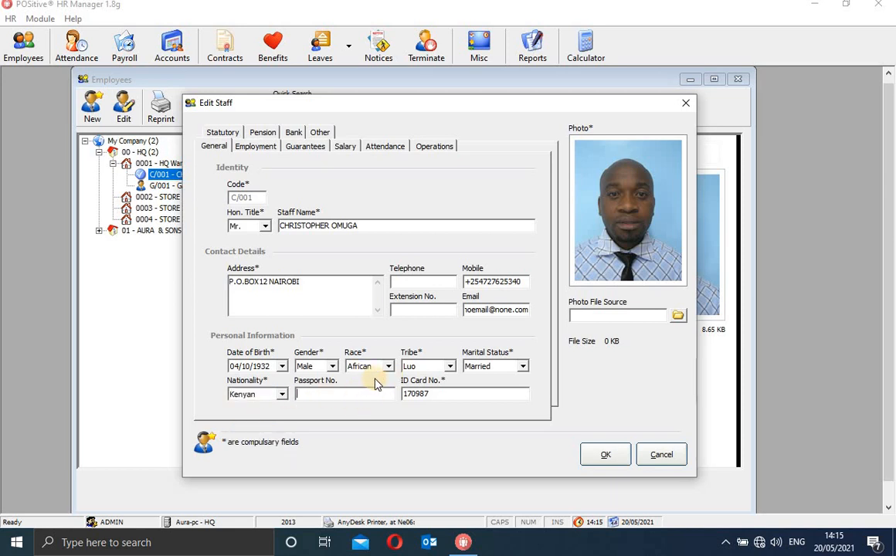
double_click(441, 395)
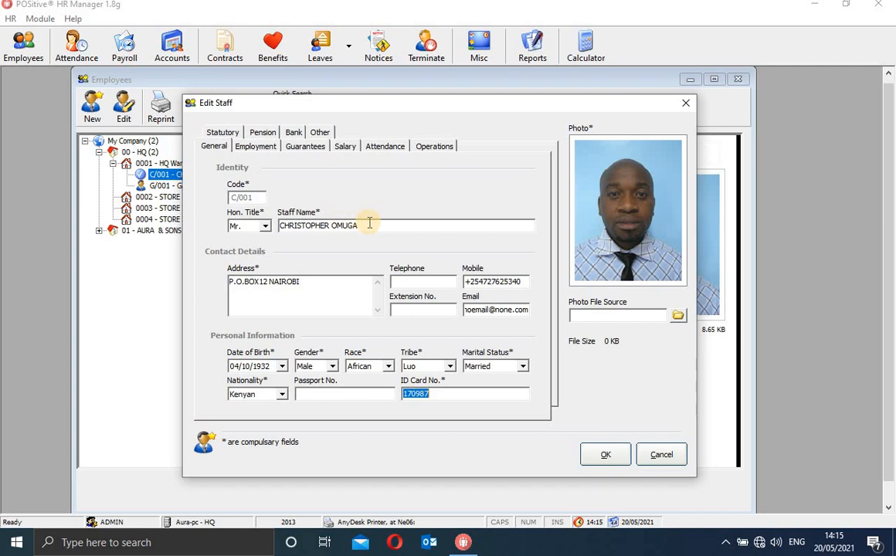
drag(280, 226, 370, 225)
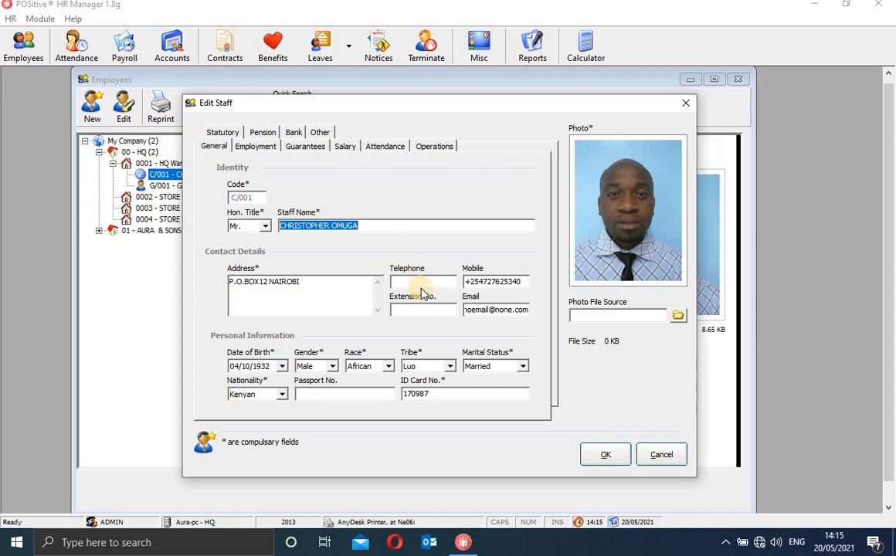
double_click(456, 391)
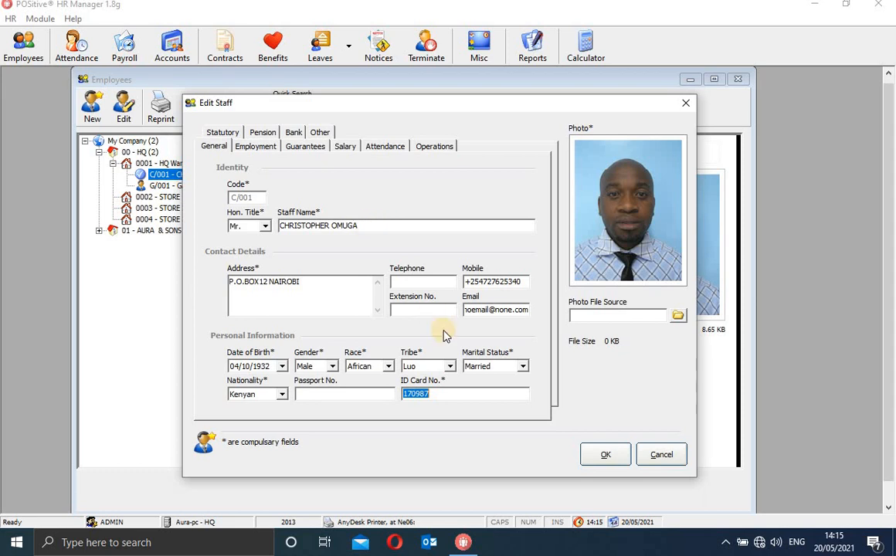
click(458, 394)
drag(458, 394, 405, 395)
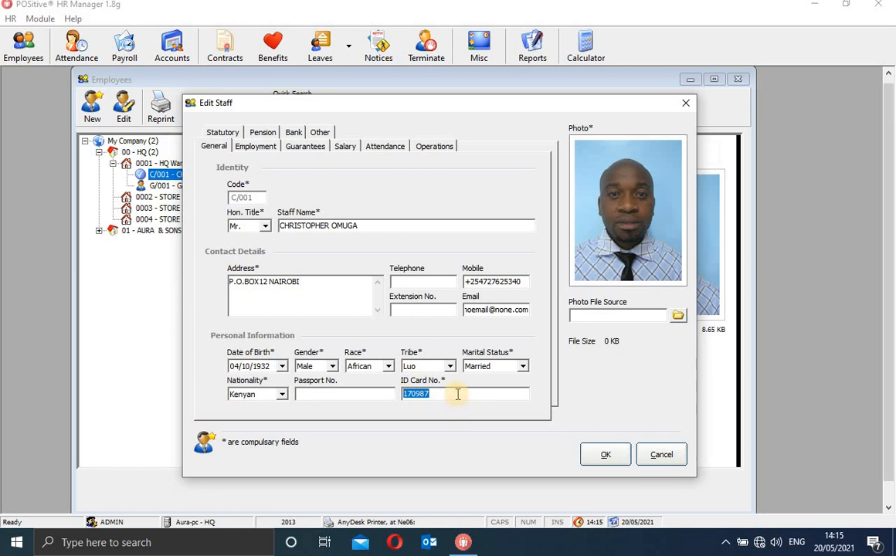
click(386, 392)
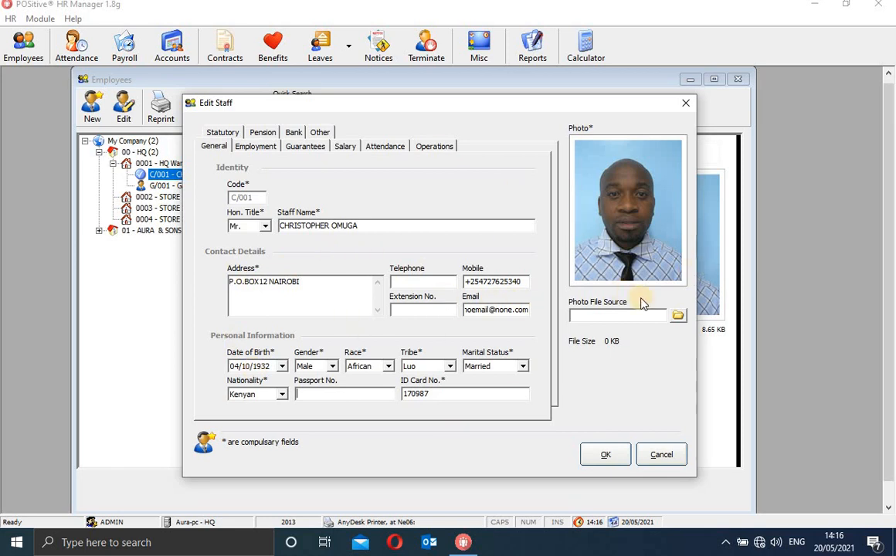
Cancel the photo file browse and dismiss the File not found warning, clearing the photo.
click(679, 317)
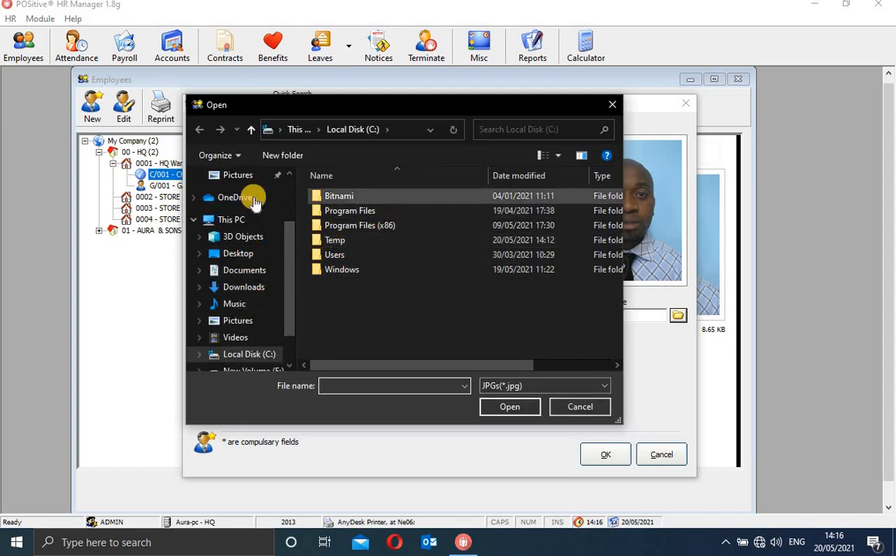
click(611, 107)
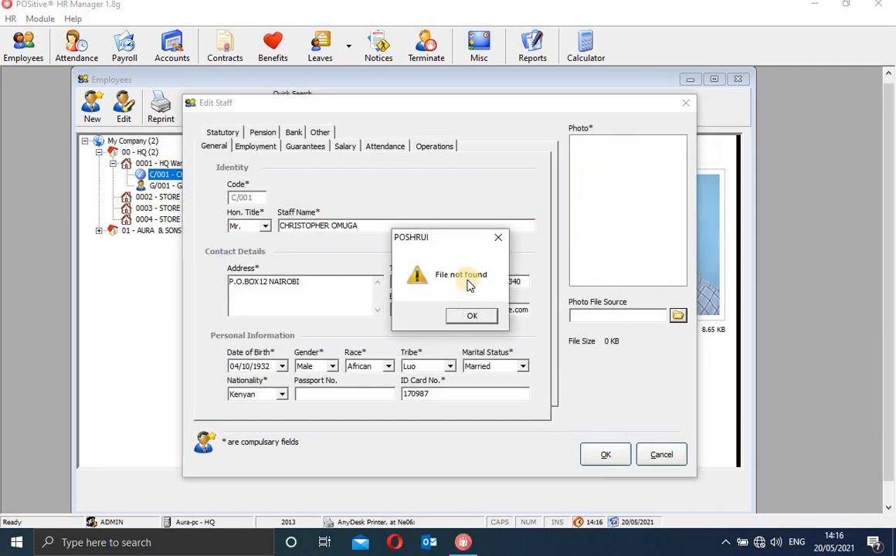
click(473, 317)
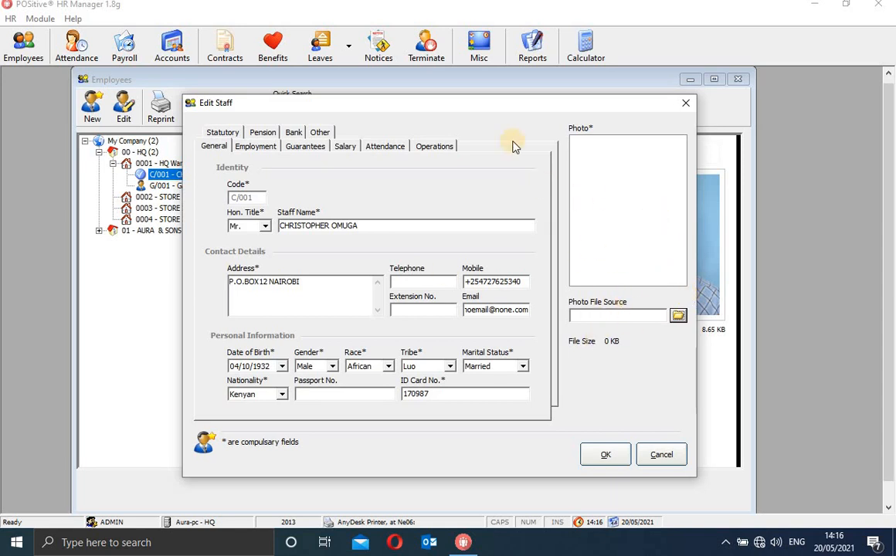
Close Edit Staff without saving and reopen C/001's record for editing.
click(265, 151)
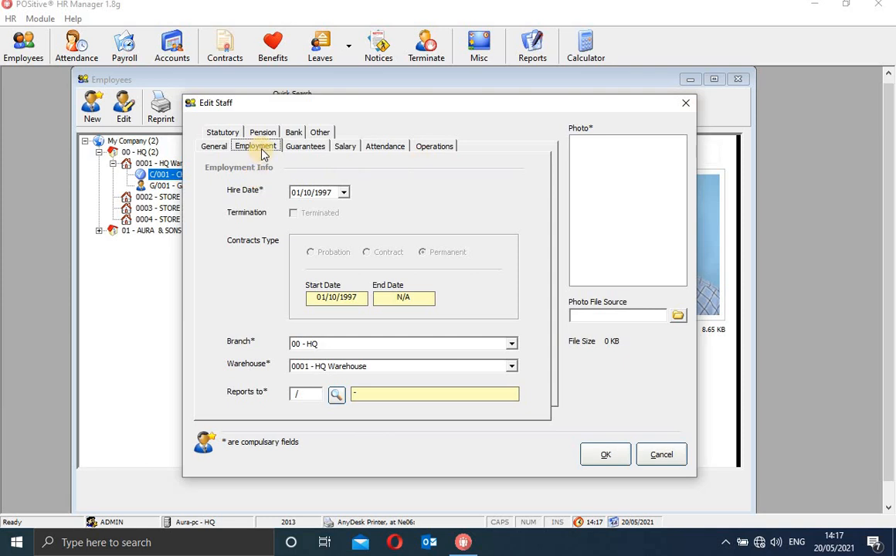
click(685, 104)
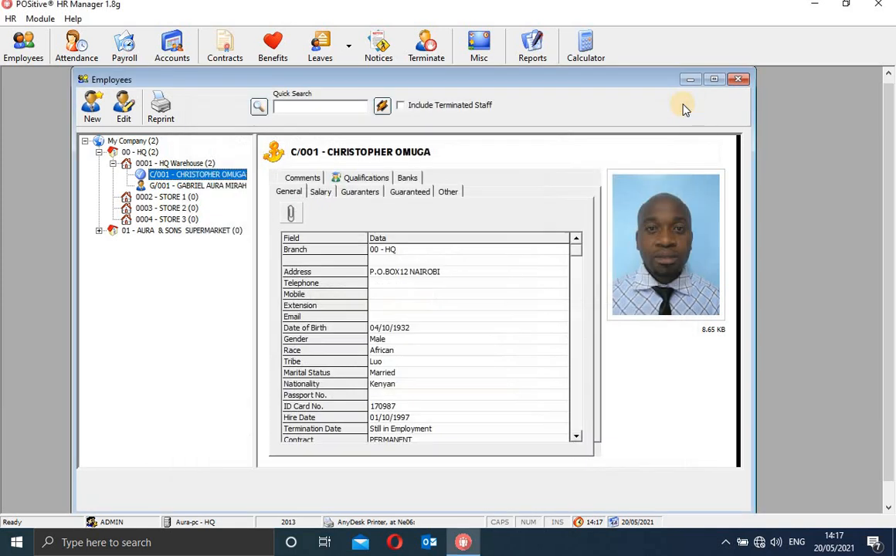
click(124, 113)
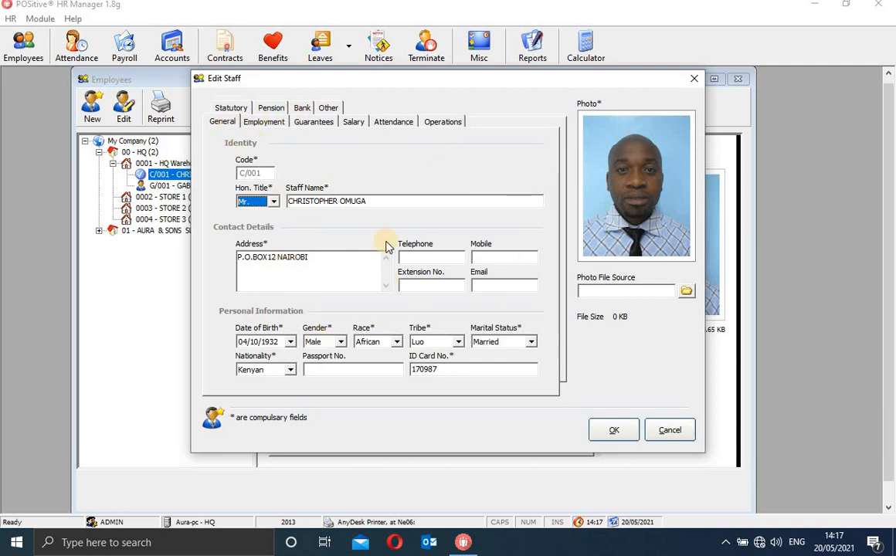
Review C/001's employment details: hired 01/10/1997, permanent contract, branch 00 - HQ, warehouse 0001 - HQ Warehouse.
click(265, 123)
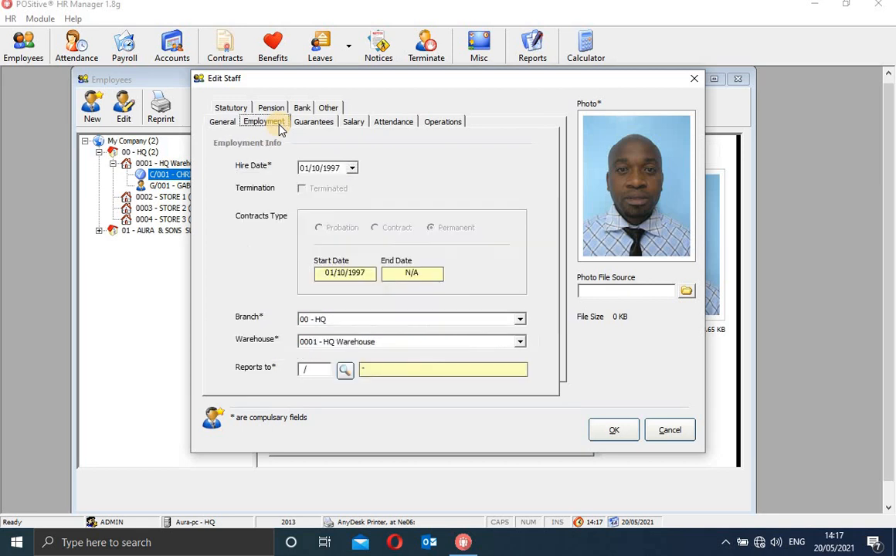
click(353, 168)
click(476, 168)
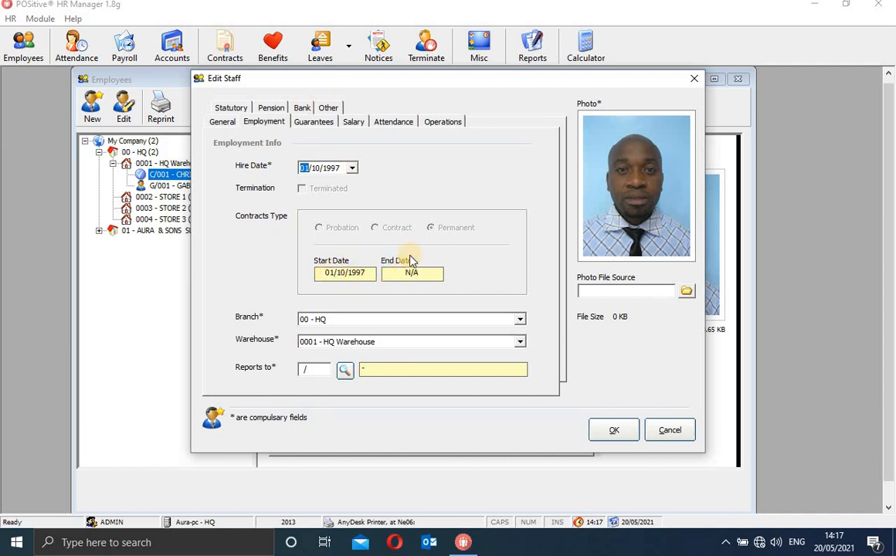
click(432, 228)
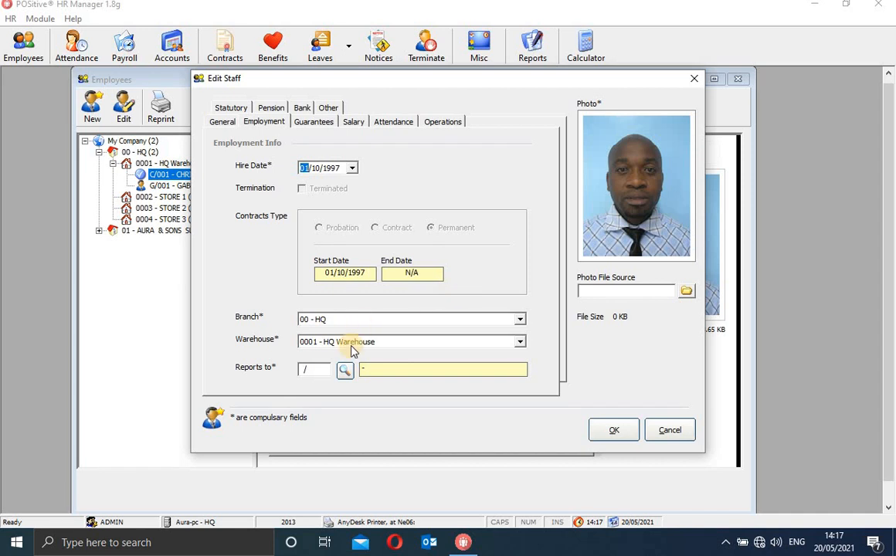
click(520, 319)
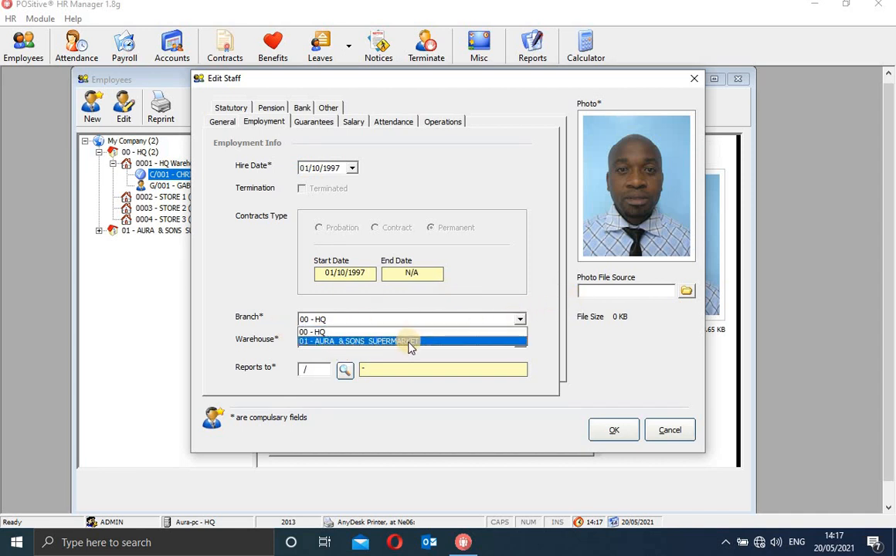
click(411, 345)
click(411, 344)
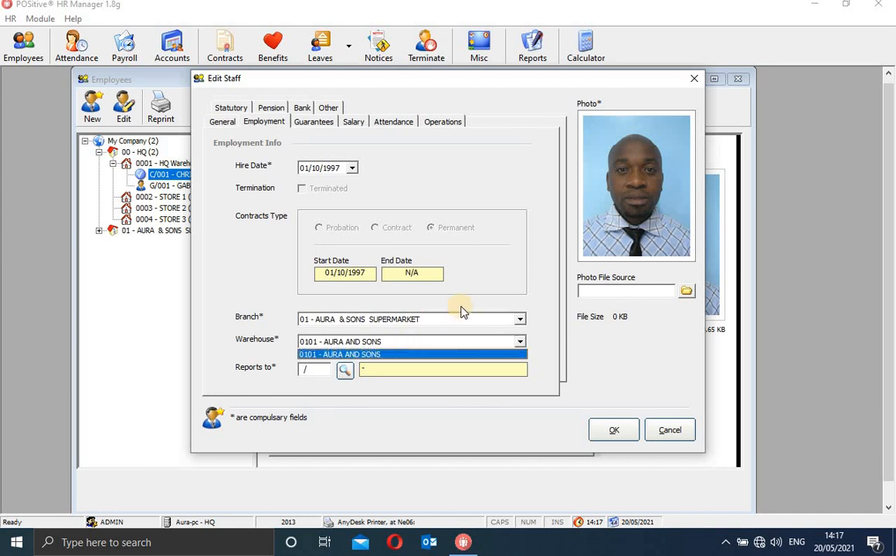
click(522, 318)
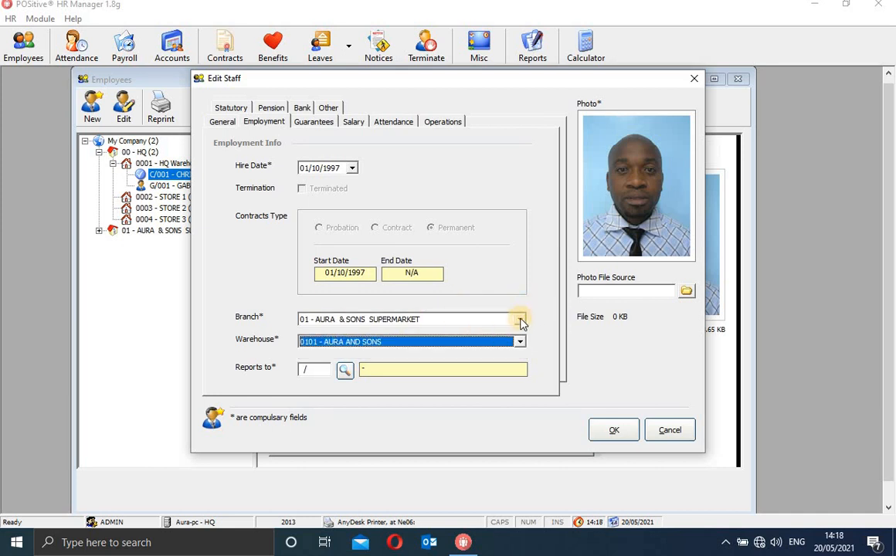
click(522, 320)
click(506, 333)
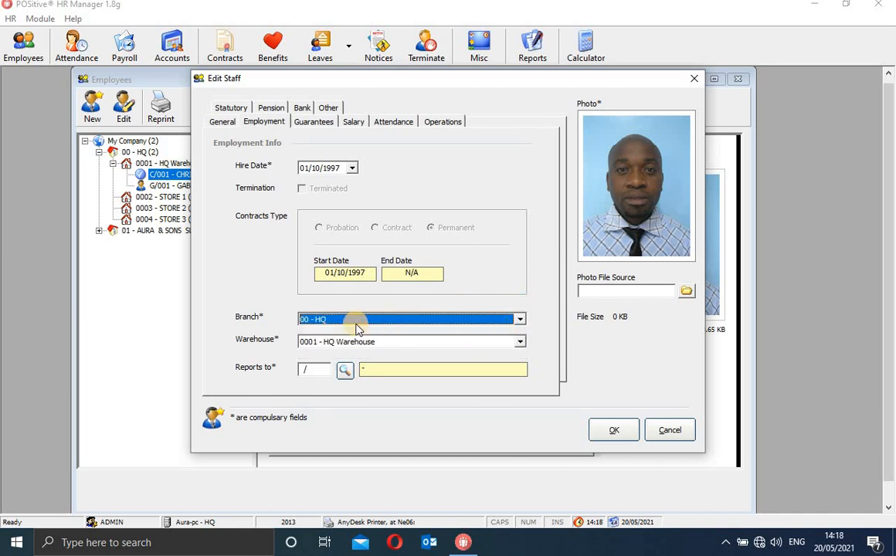
click(520, 342)
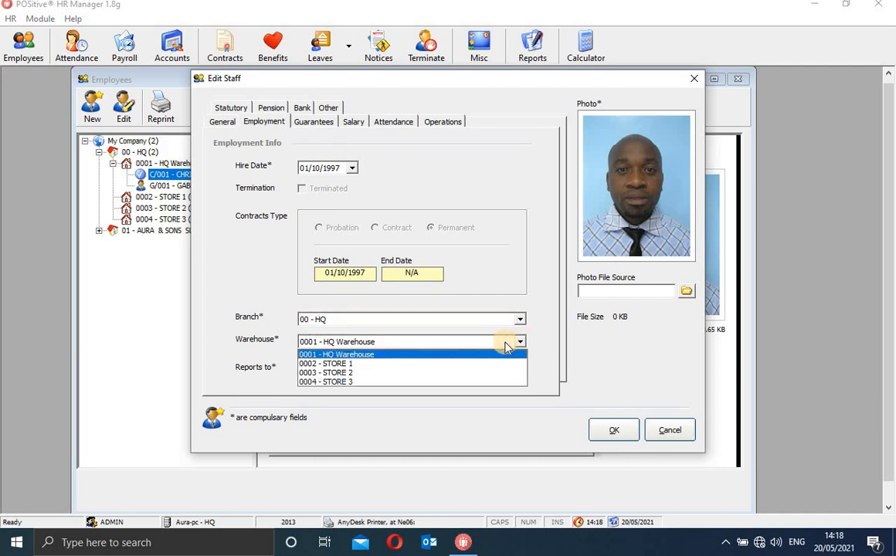
click(412, 356)
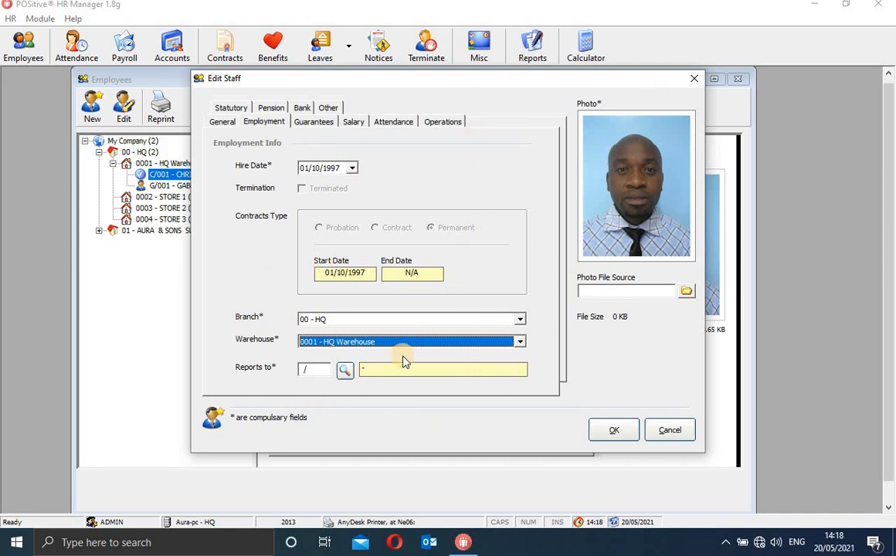
click(521, 320)
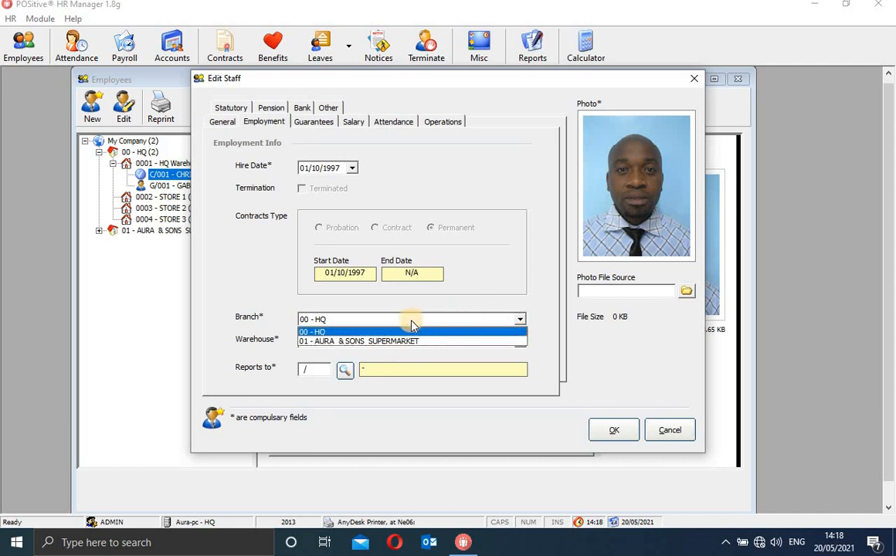
click(405, 348)
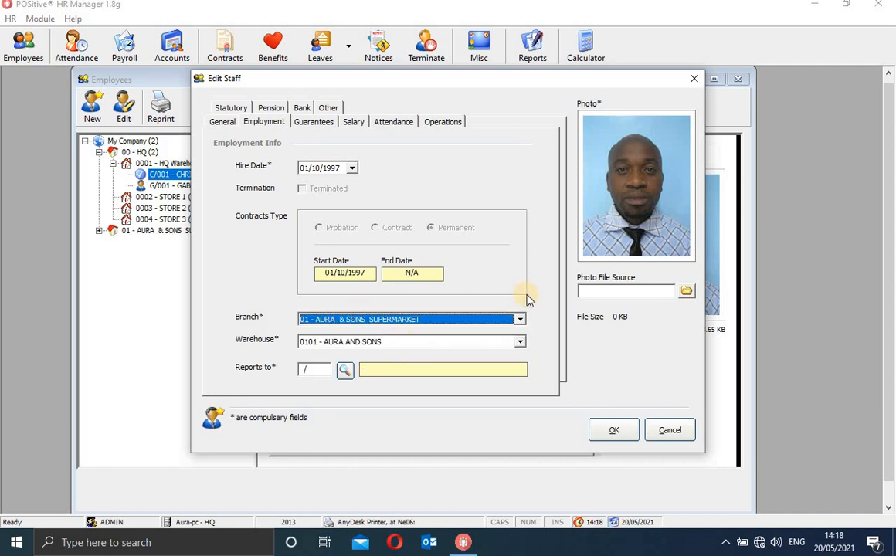
click(521, 320)
click(495, 333)
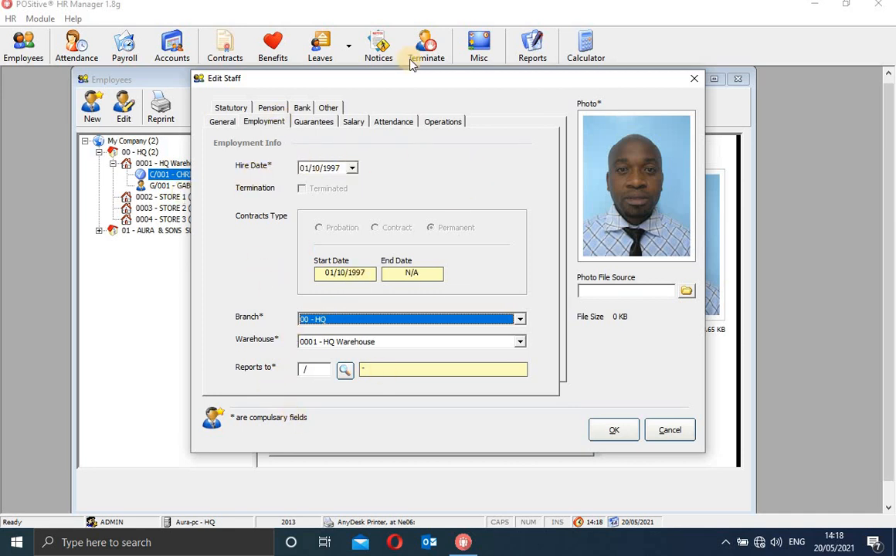
Start a new Third Party guarantor for C/001 from the Guarantees page.
click(324, 122)
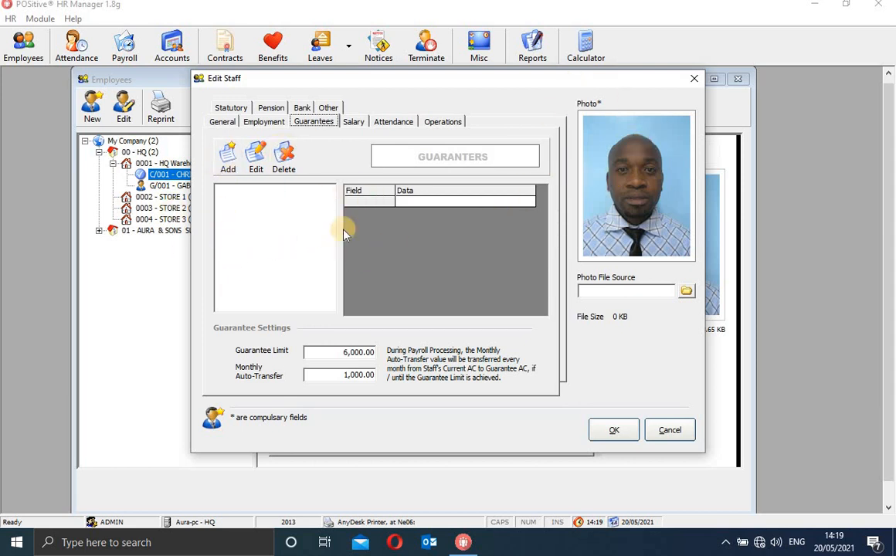
click(256, 154)
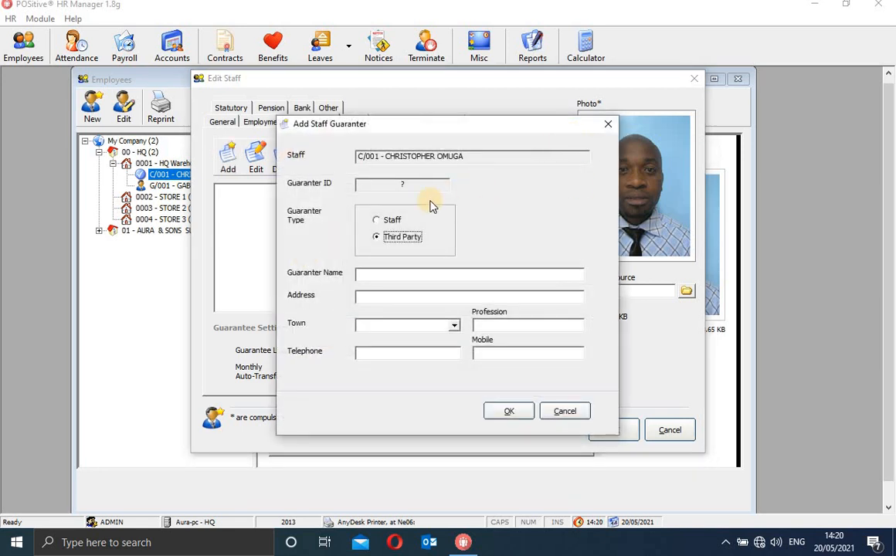
Discard the blank Third Party guarantor form without saving.
click(387, 295)
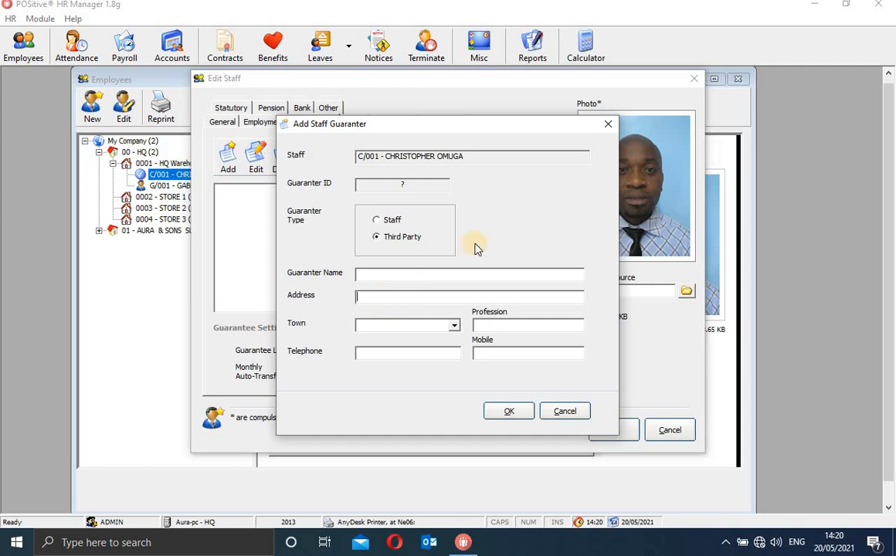
click(608, 126)
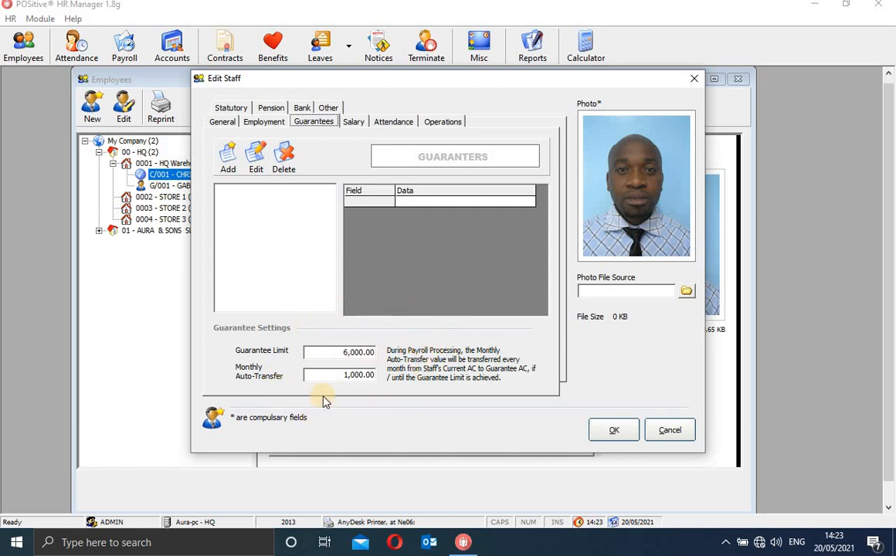
Select the 6,000.00 guarantee limit, then bring up C/001's salary details.
click(371, 352)
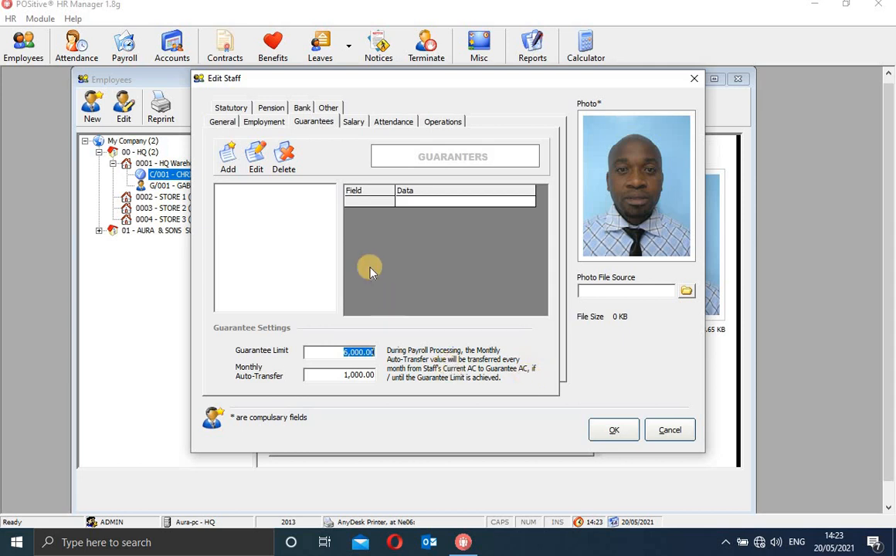
click(356, 123)
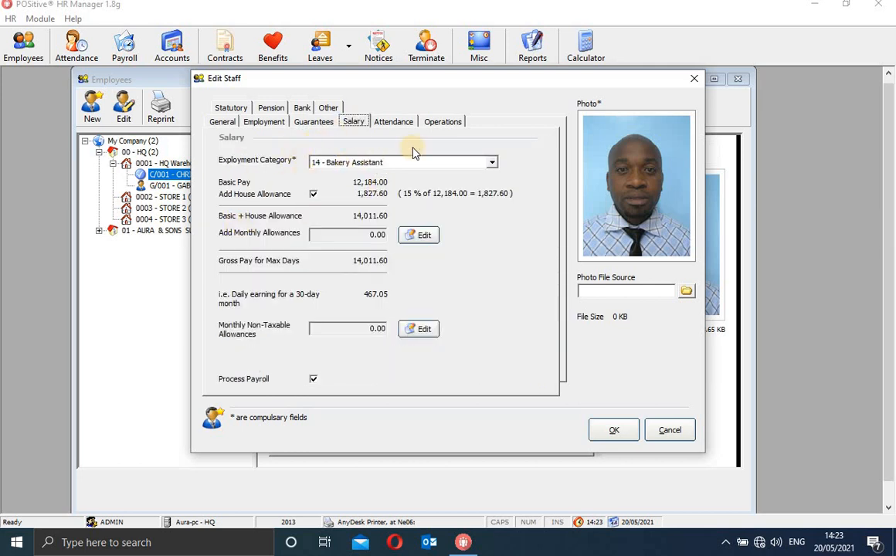
Keep 14 - Bakery Assistant as category and abandon a new taxable allowance entry unsaved.
click(492, 162)
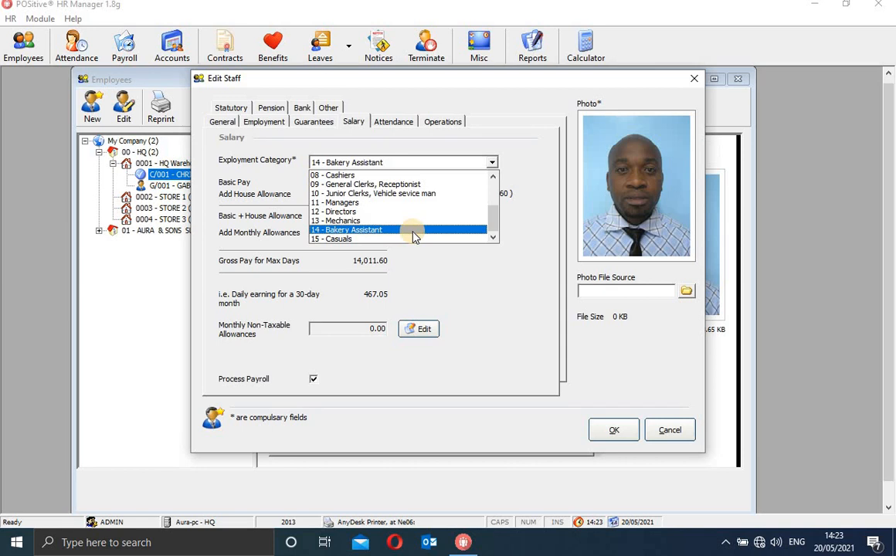
click(413, 231)
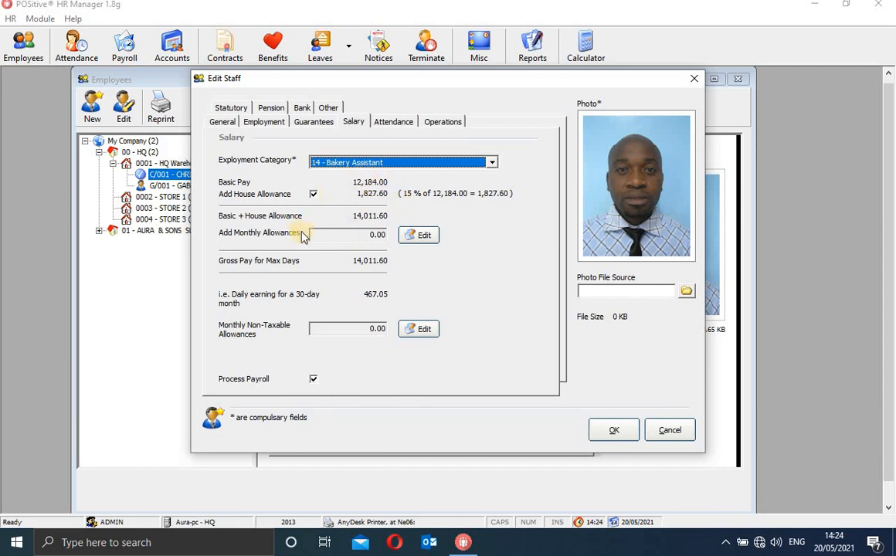
click(417, 236)
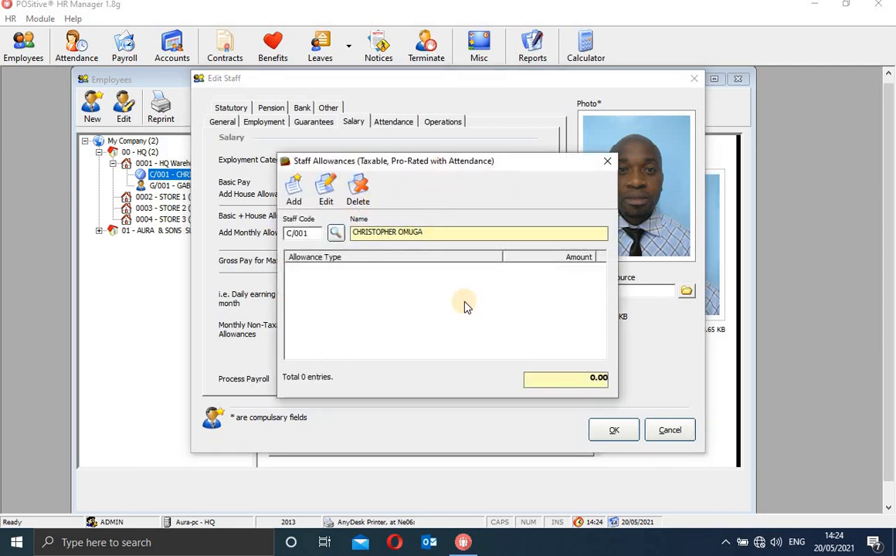
click(298, 193)
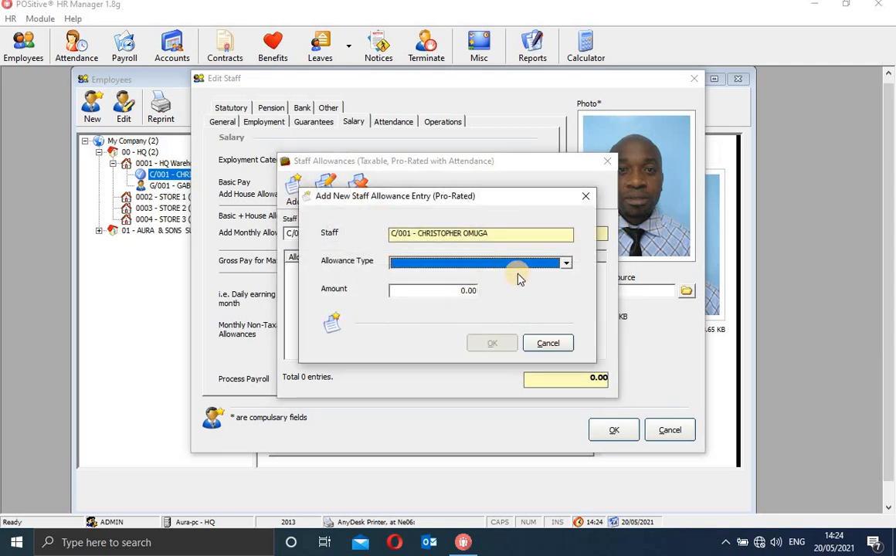
click(567, 263)
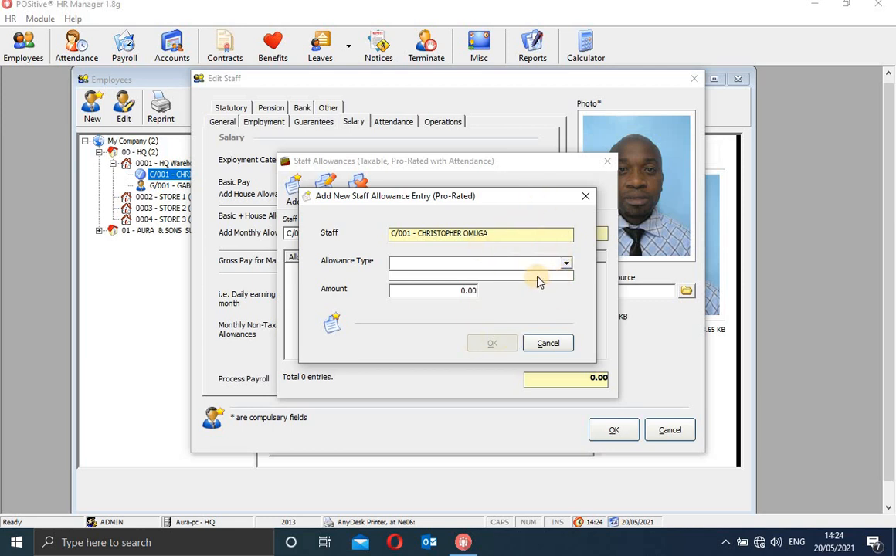
click(470, 292)
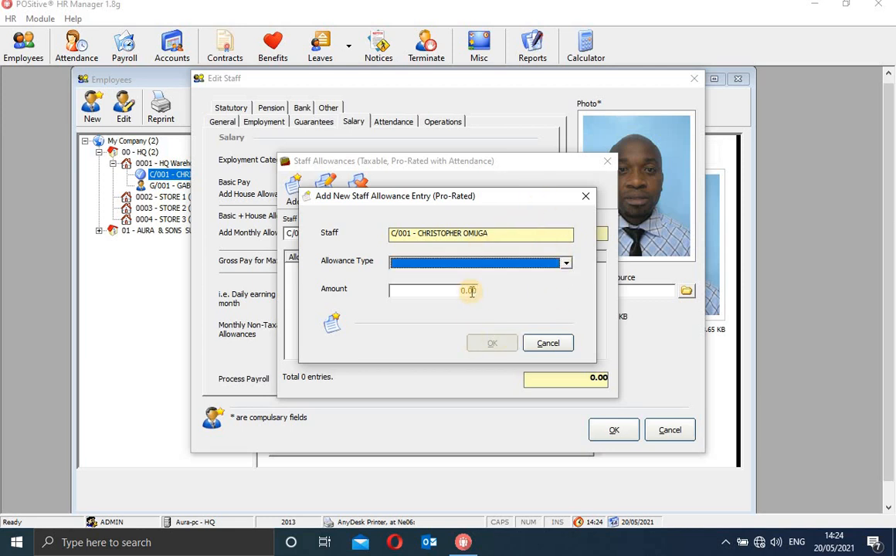
click(470, 292)
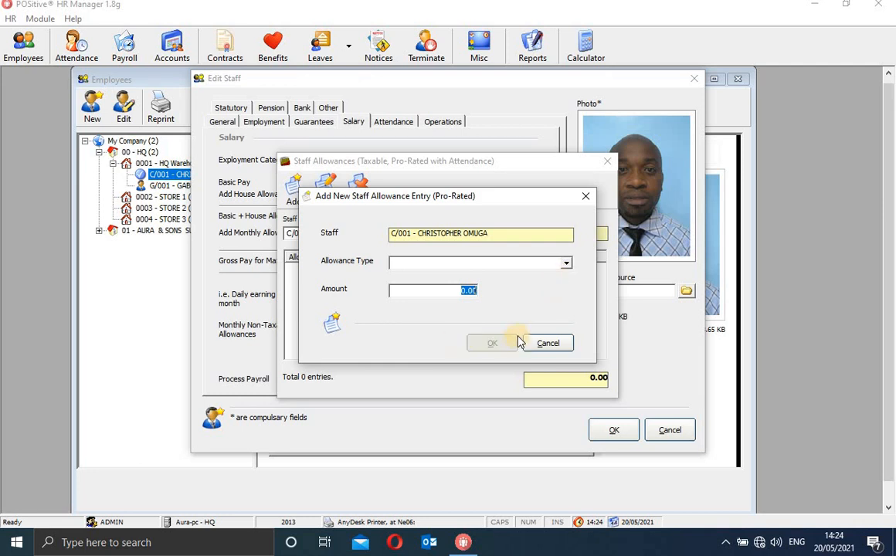
click(585, 197)
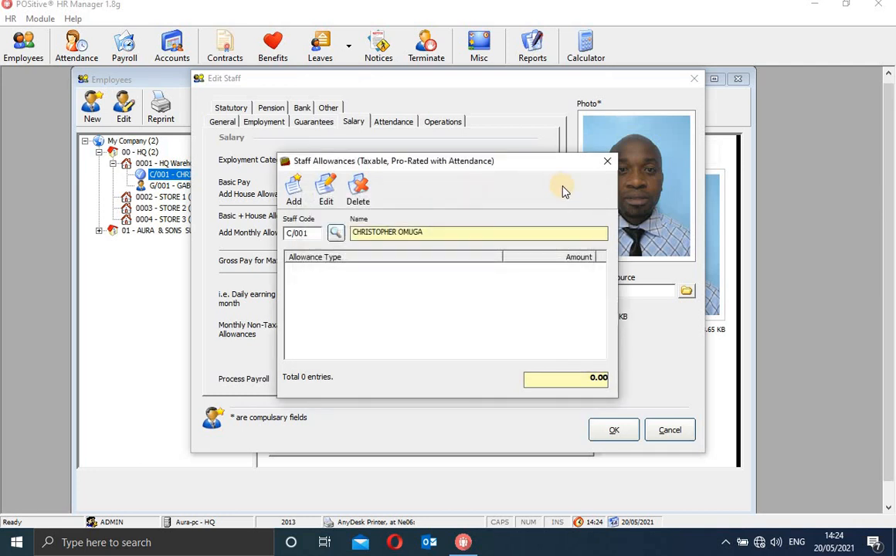
click(607, 161)
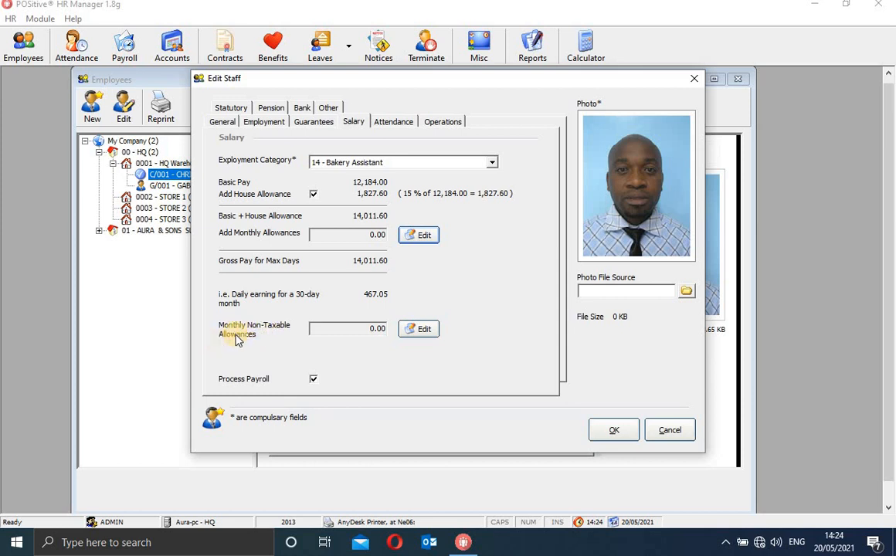
click(421, 329)
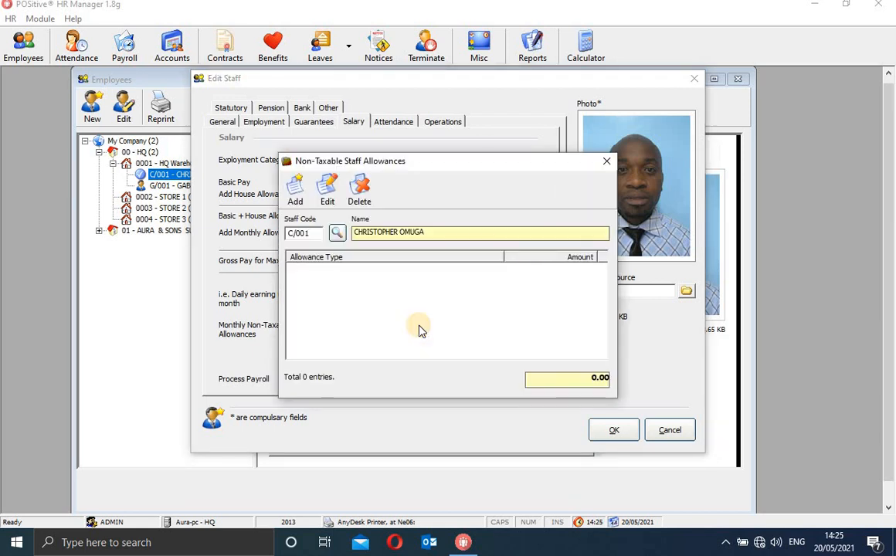
click(298, 194)
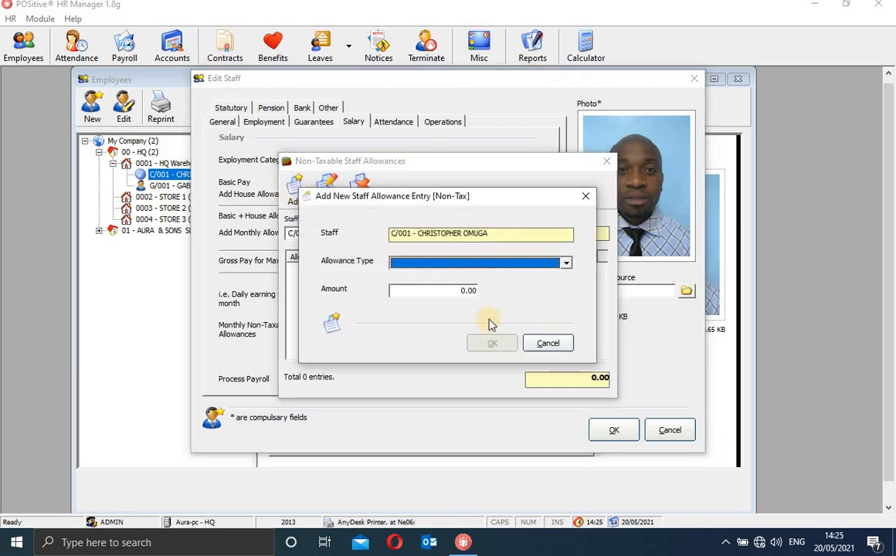
click(567, 267)
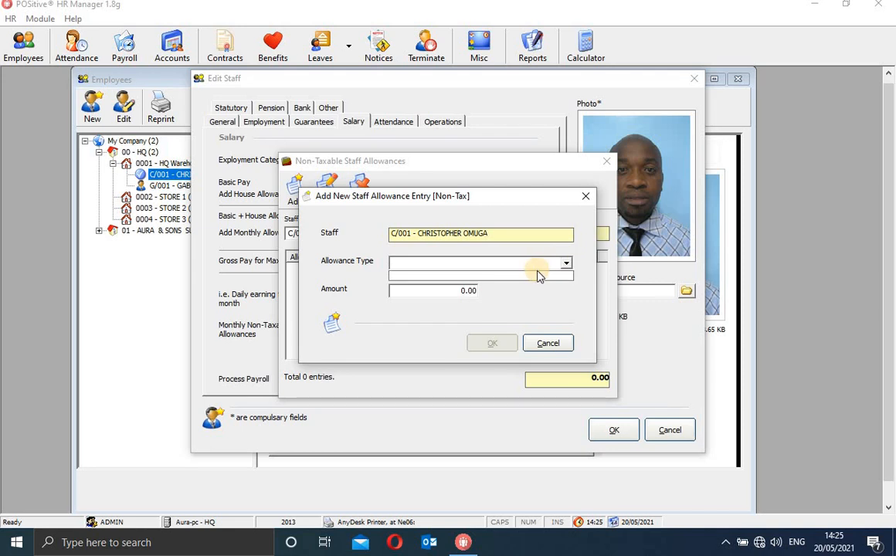
click(451, 292)
click(460, 291)
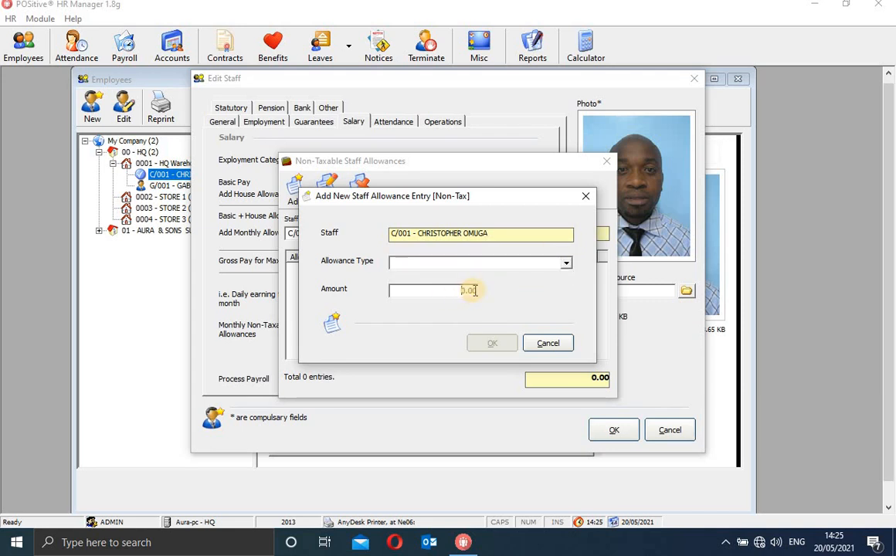
click(586, 196)
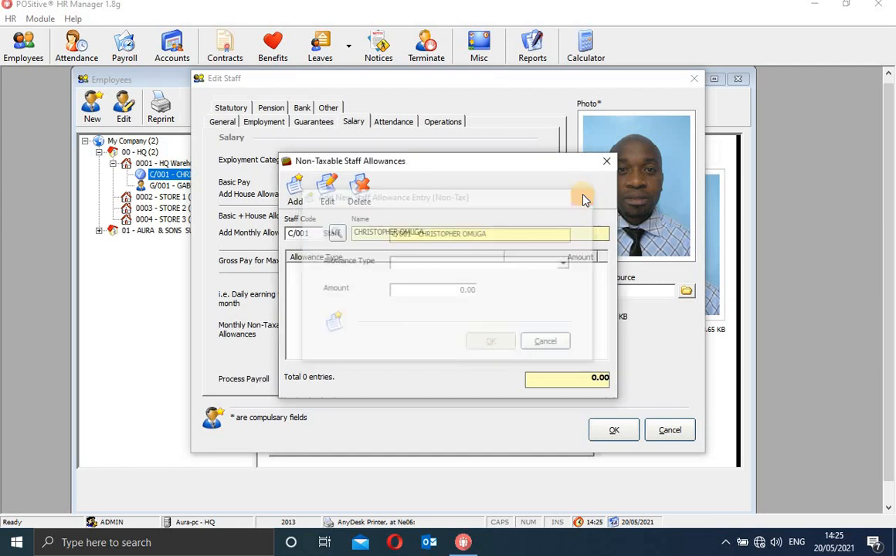
click(607, 161)
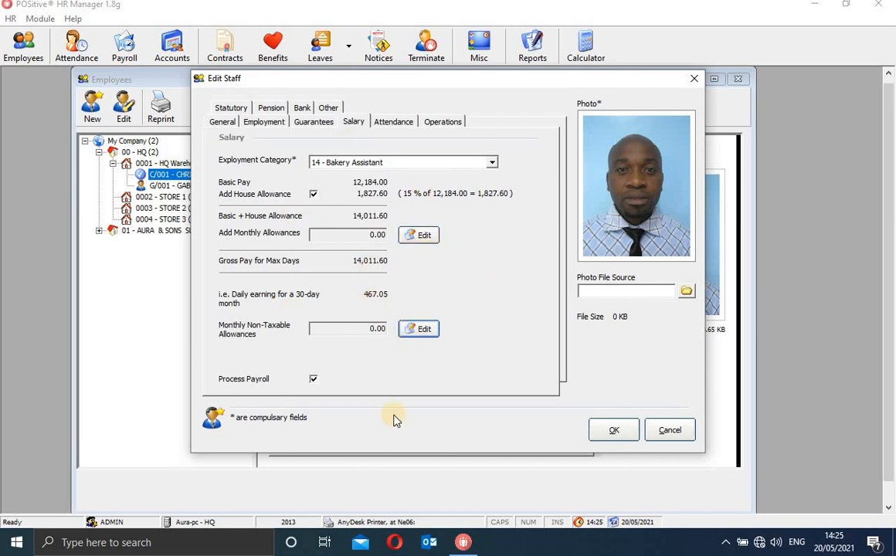
click(313, 379)
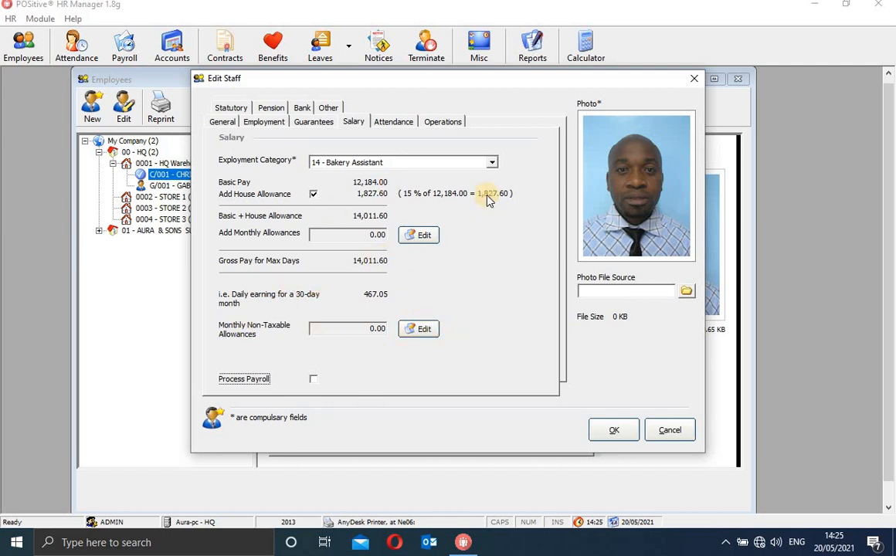
click(314, 380)
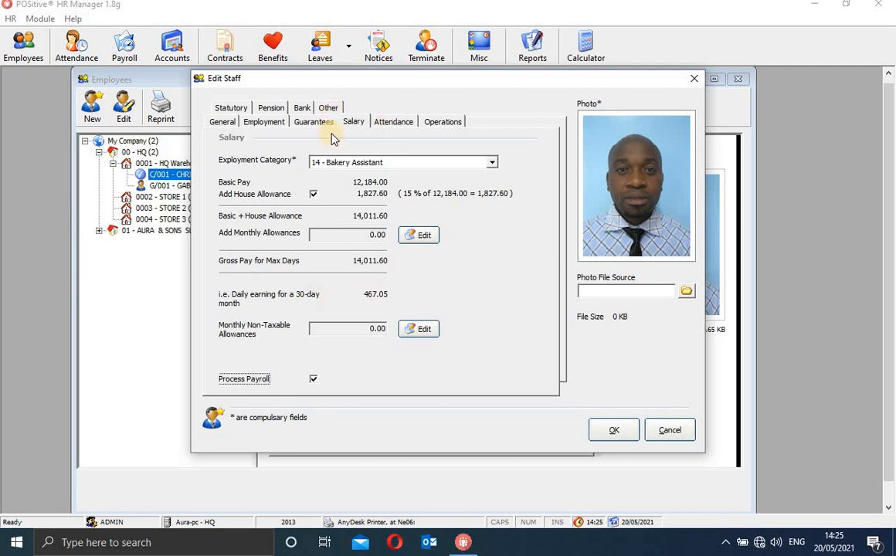
click(313, 194)
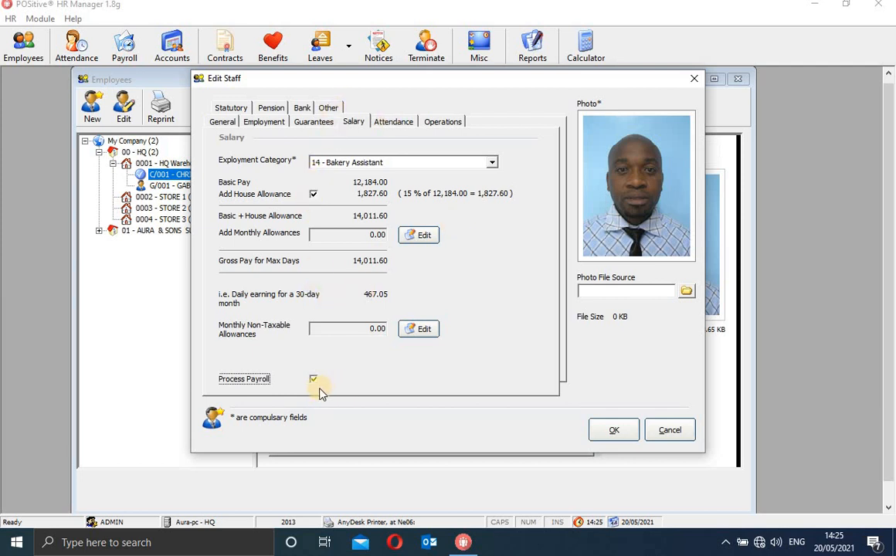
Assign the DAILY attendance template to the staff after briefly trying HOURLY.
click(394, 122)
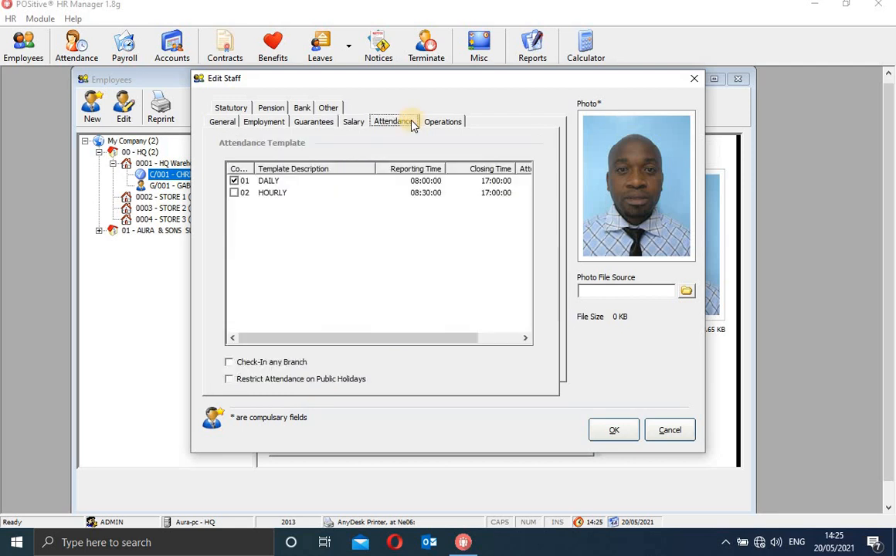
click(241, 194)
click(235, 182)
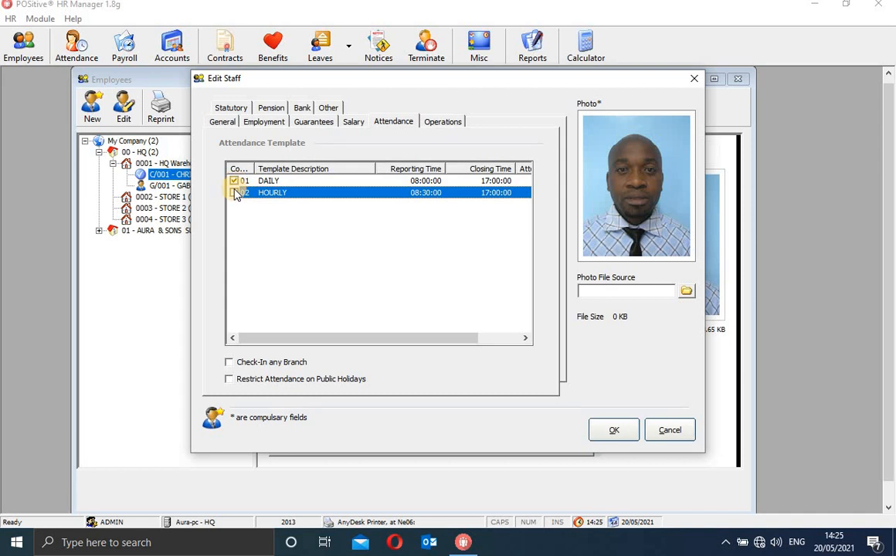
click(235, 192)
click(235, 181)
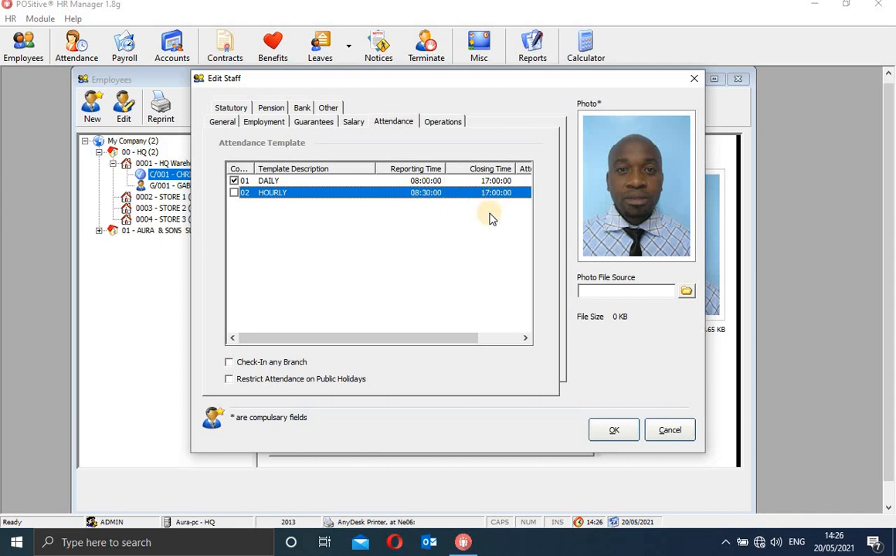
Restrict attendance on public holidays and leave Check-In any Branch turned off.
click(230, 366)
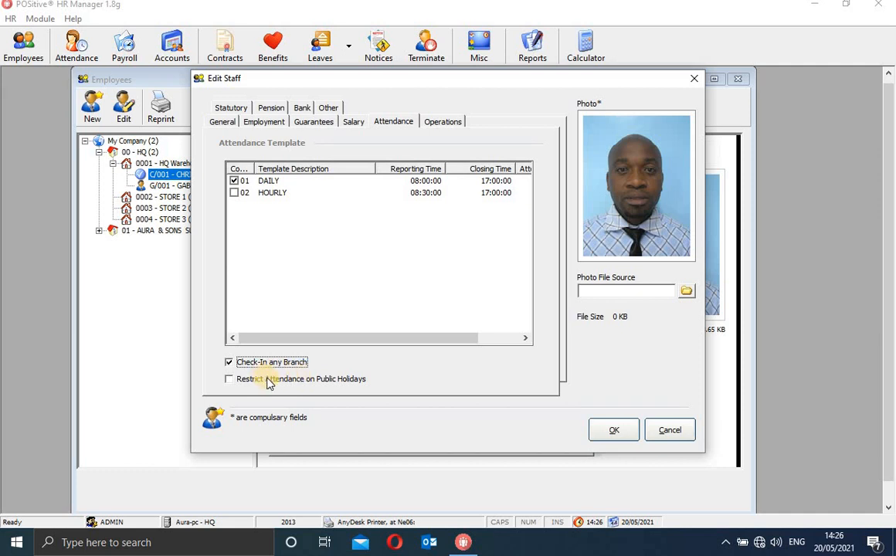
click(230, 380)
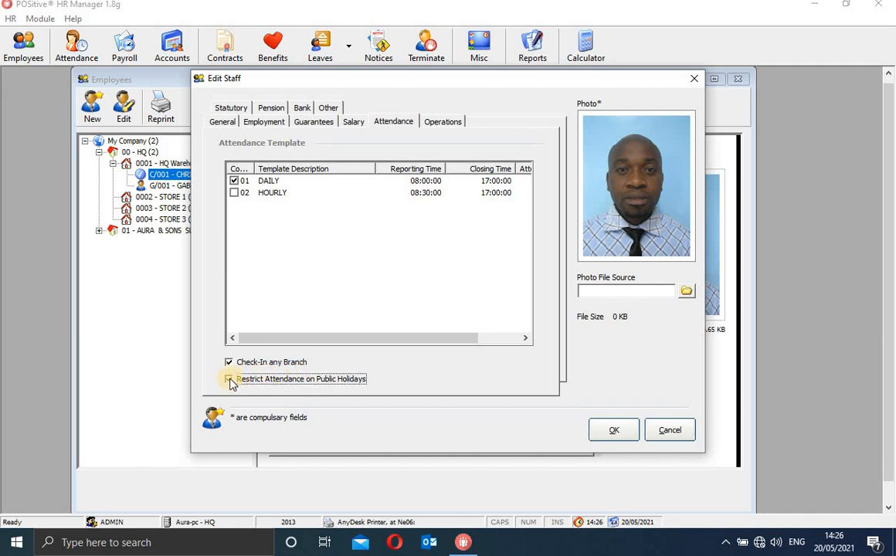
click(230, 364)
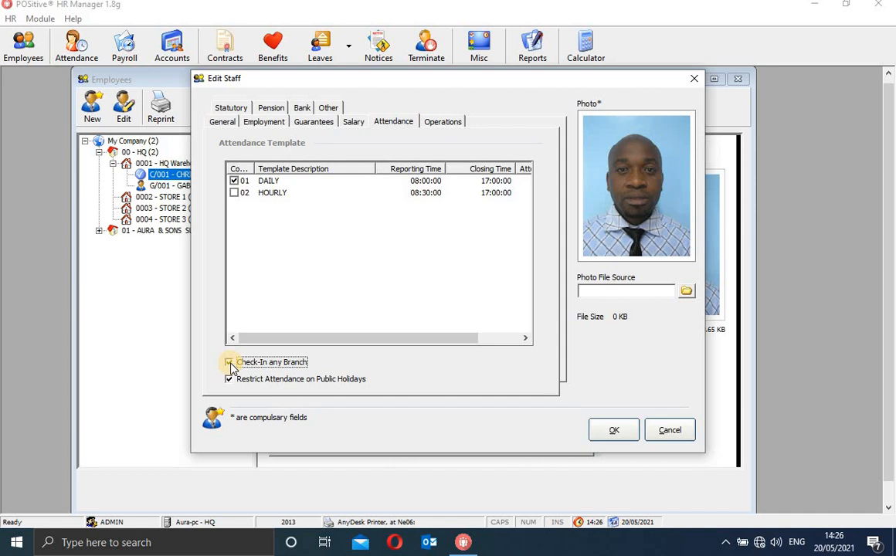
click(229, 363)
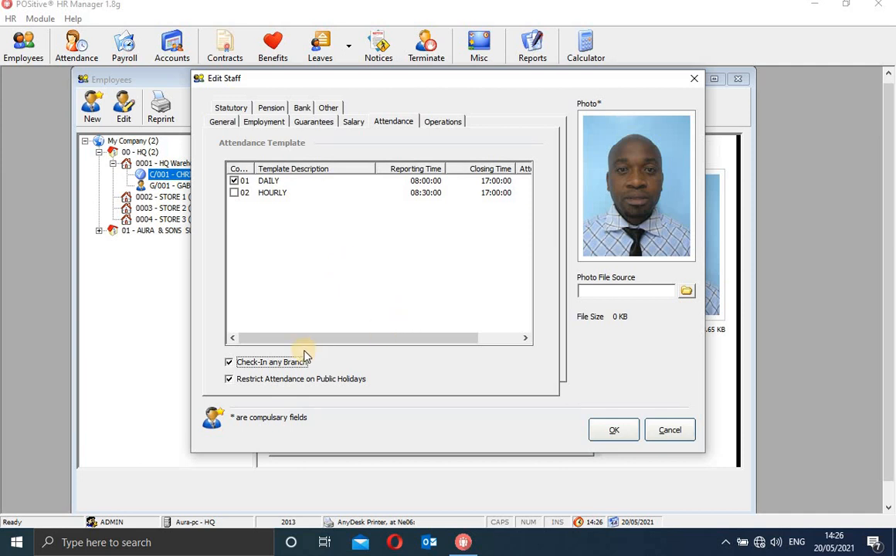
click(229, 364)
click(230, 364)
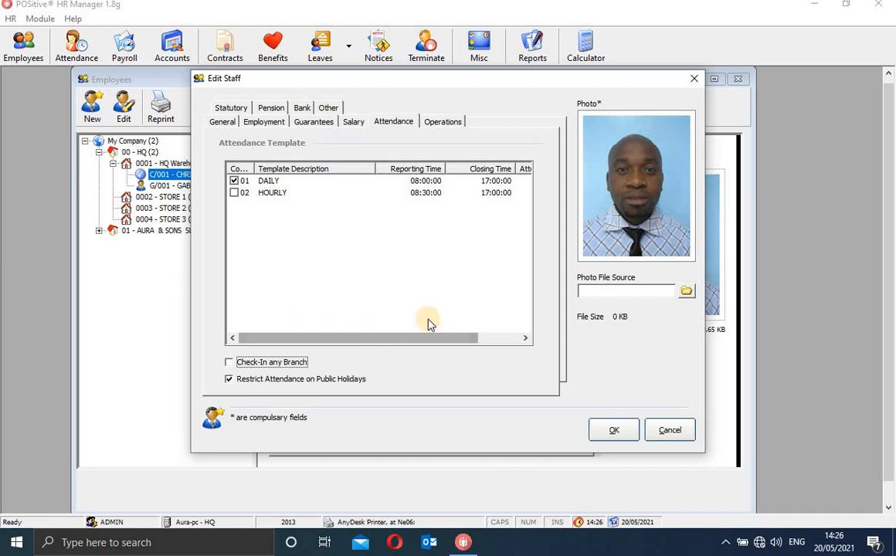
click(322, 183)
click(315, 194)
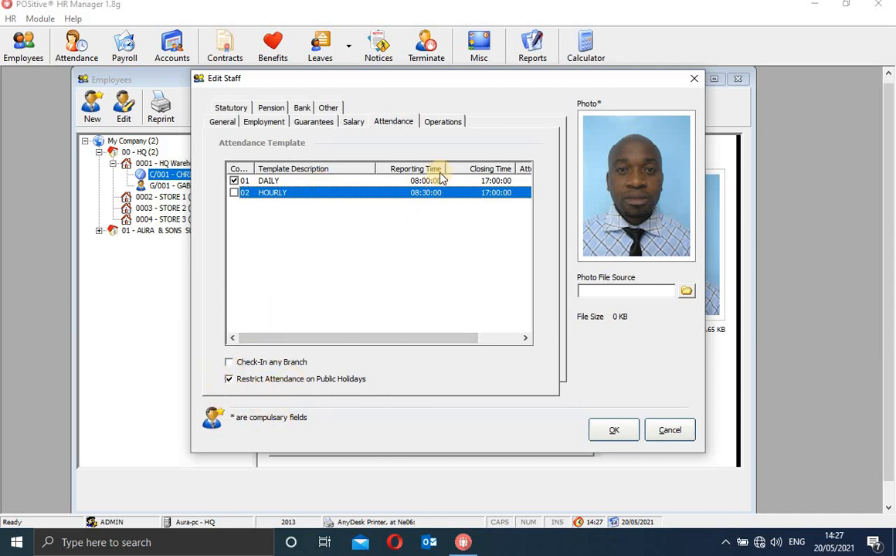
Change Operations Category from 016 - Packagers to 018 - Mechanics, leaving Executive Category blank.
click(435, 124)
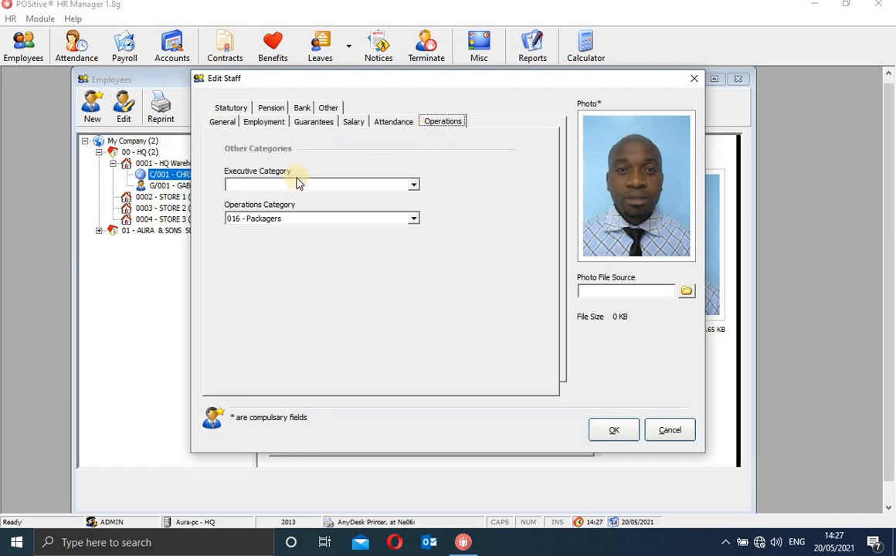
click(415, 224)
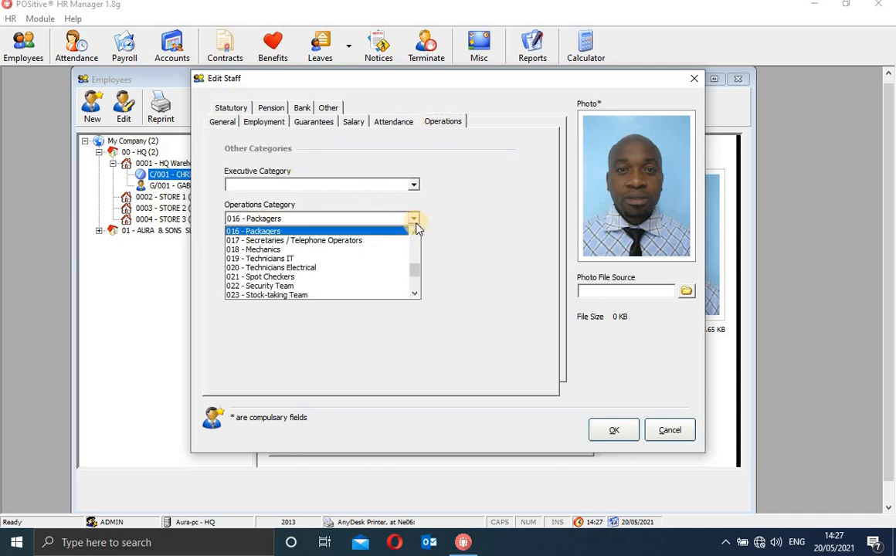
click(401, 233)
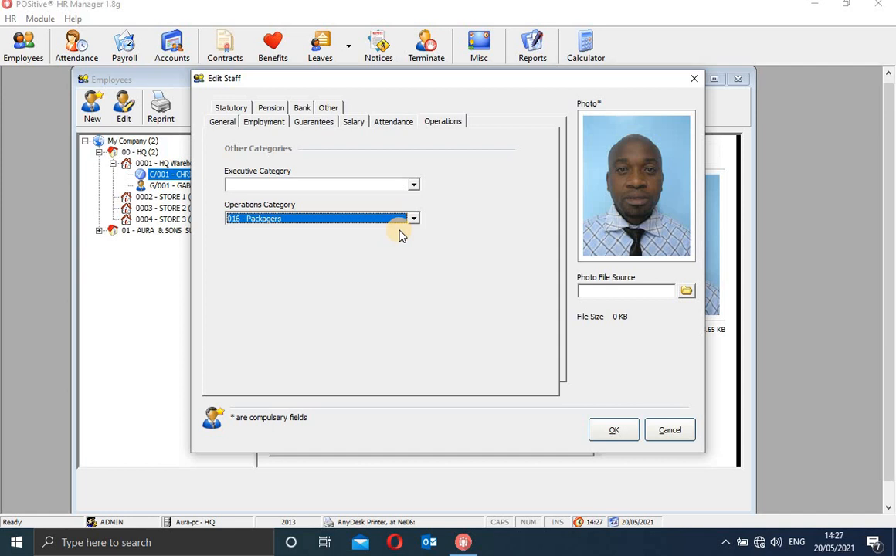
click(415, 184)
click(356, 196)
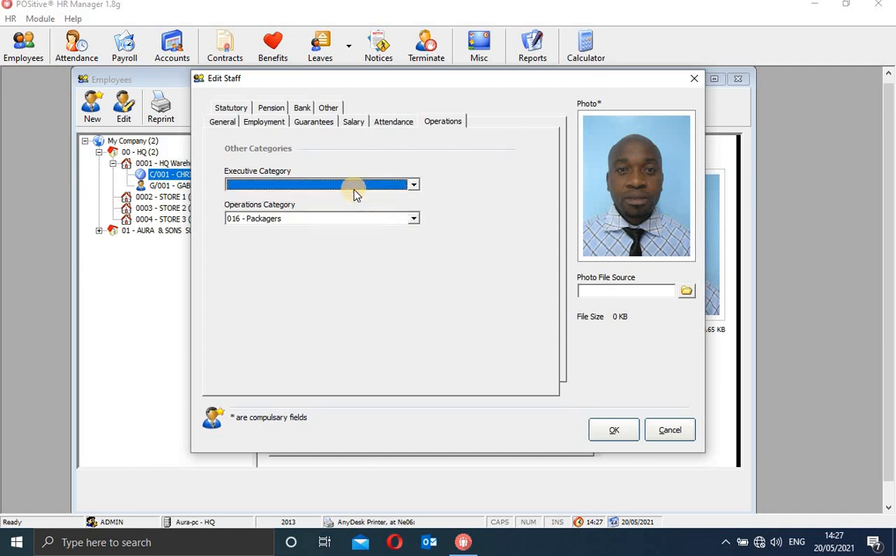
click(415, 220)
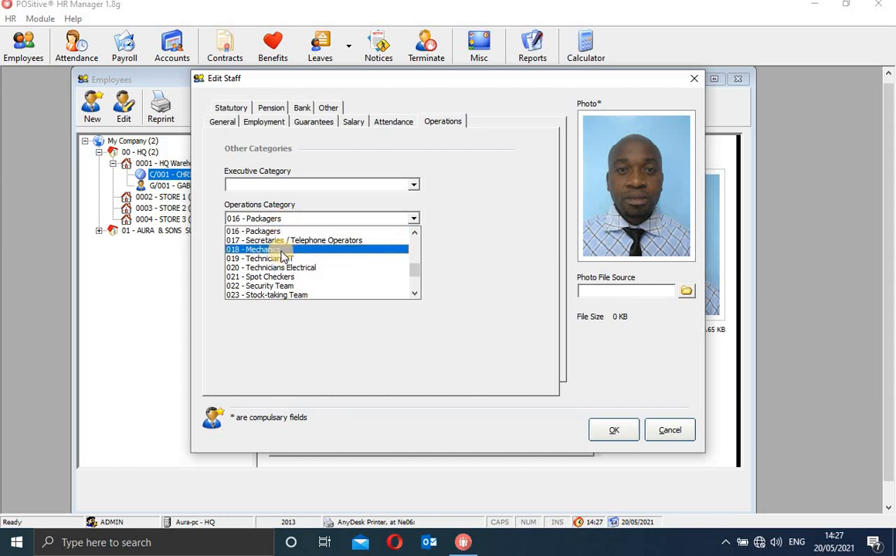
click(286, 250)
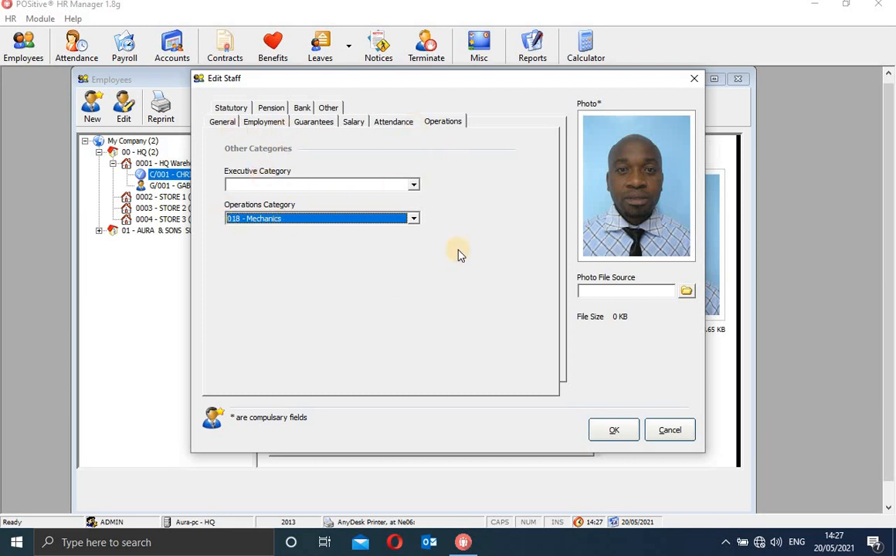
Review C/001's pension details, then the statutory page showing Deduct Relief 1,162.00.
click(272, 109)
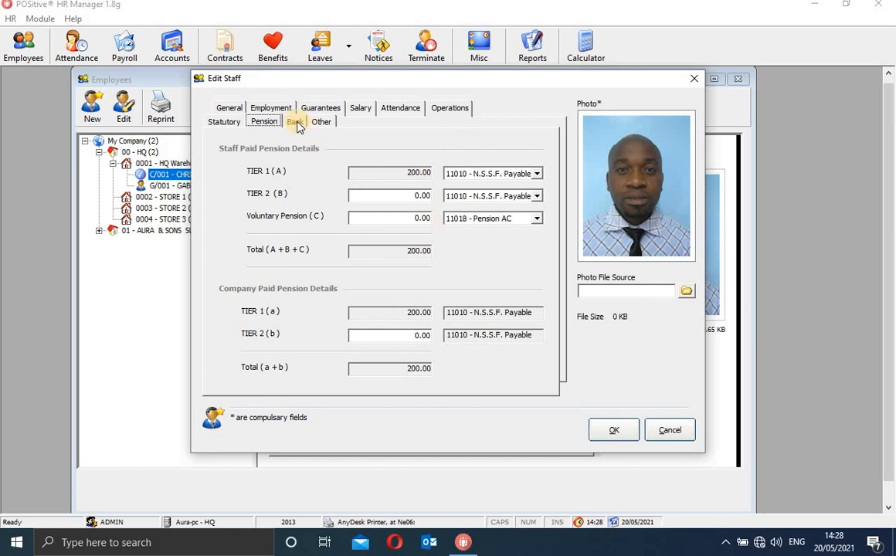
click(226, 122)
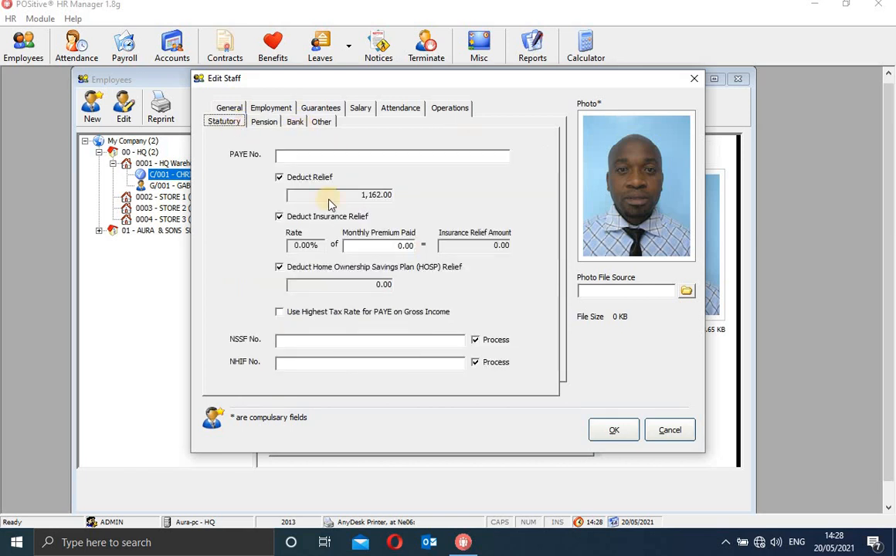
Fill in C/001's PAYE, NSSF and NHIF numbers and return to Pension showing Tier 1 at 200.00.
click(306, 157)
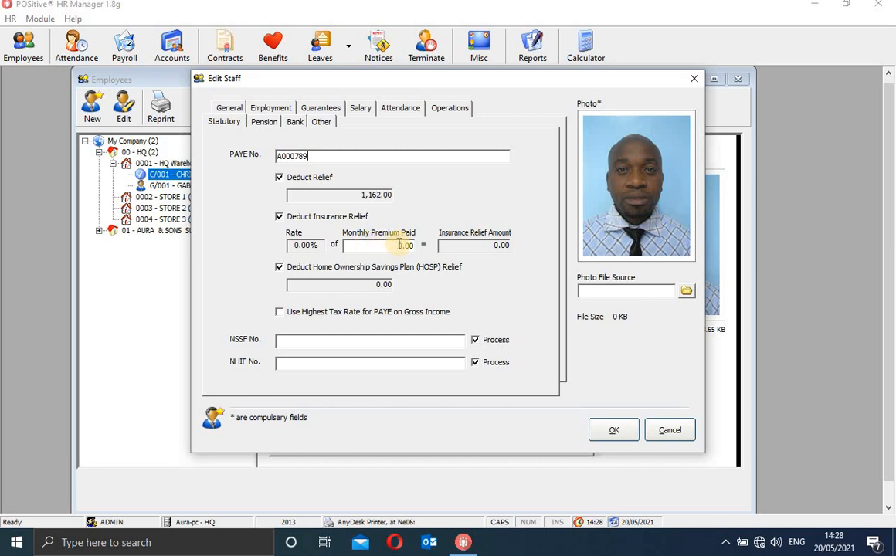
click(400, 245)
click(336, 343)
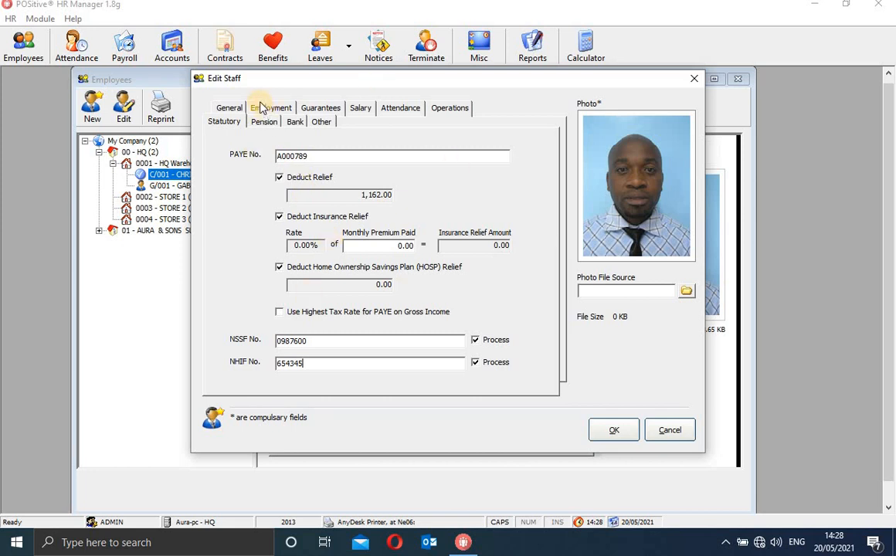
click(270, 124)
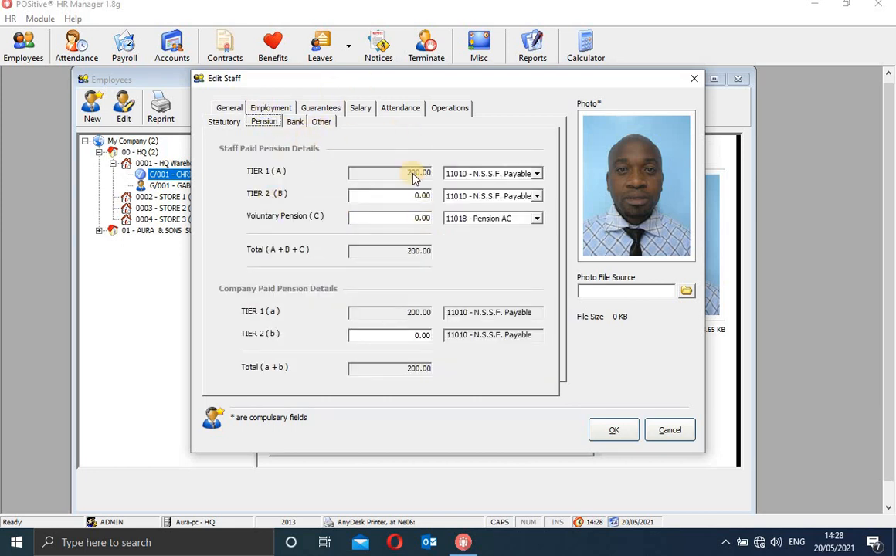
click(226, 122)
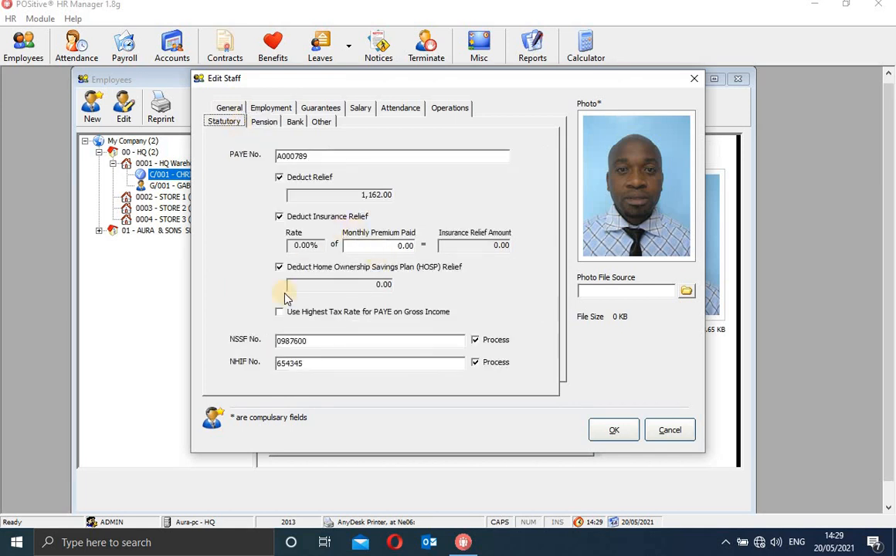
click(265, 122)
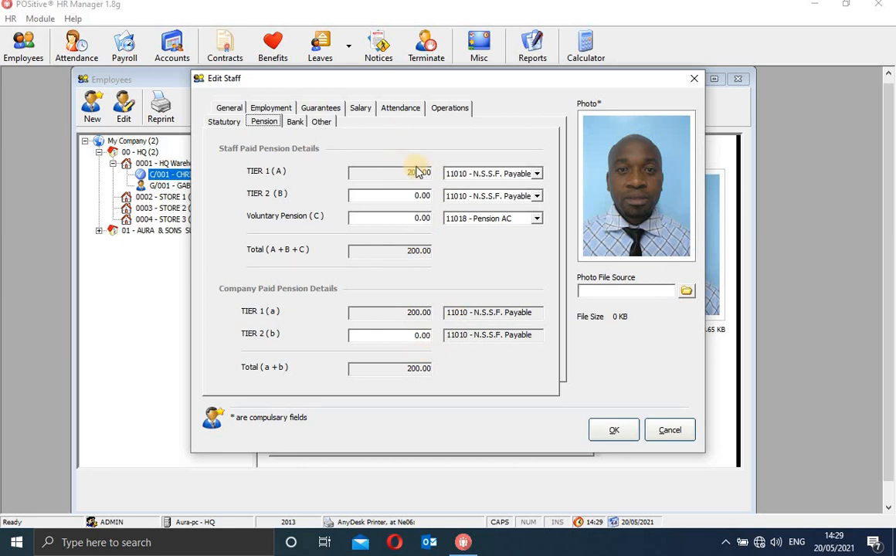
Type 'eQUITY WESTLANDS' as the bank name on C/001's bank details page.
click(298, 124)
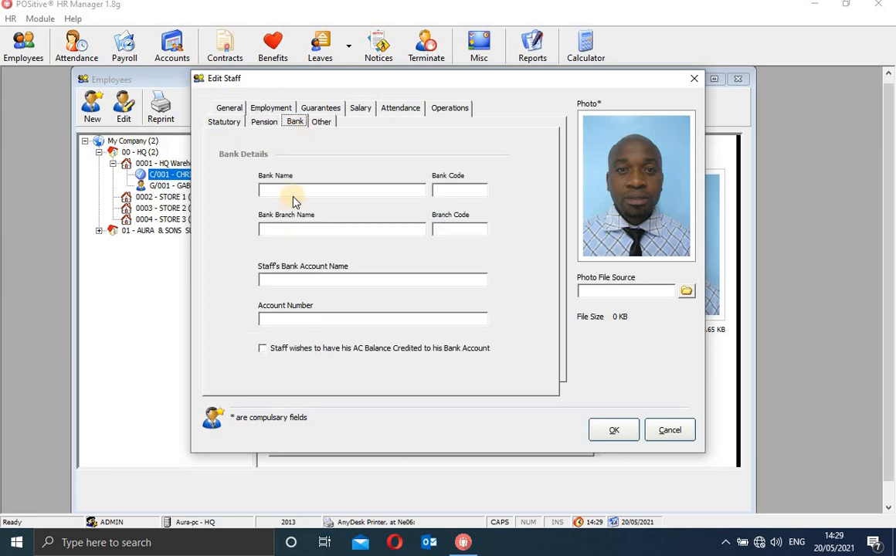
click(326, 191)
text(eQUIT)
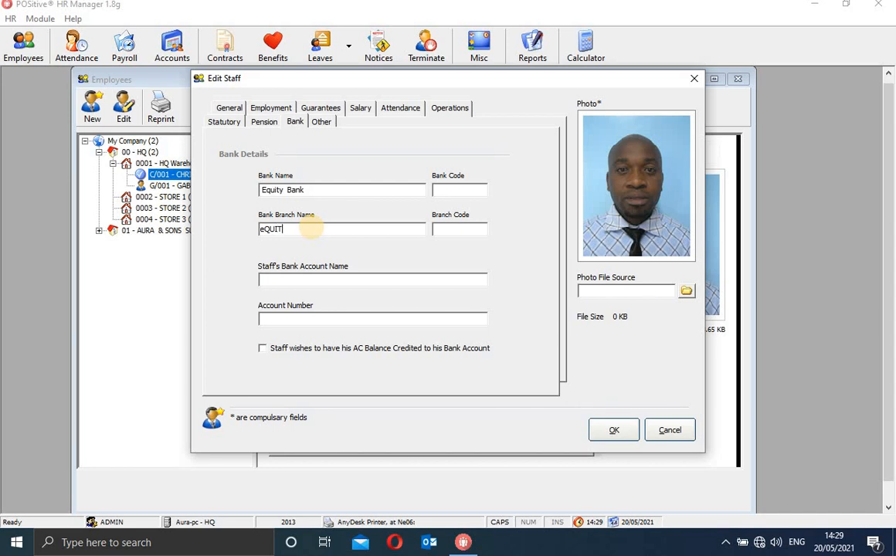
text(Y WESTLANDS)
Enter the account holder's full name, fixing a surname typed into the wrong field.
click(454, 191)
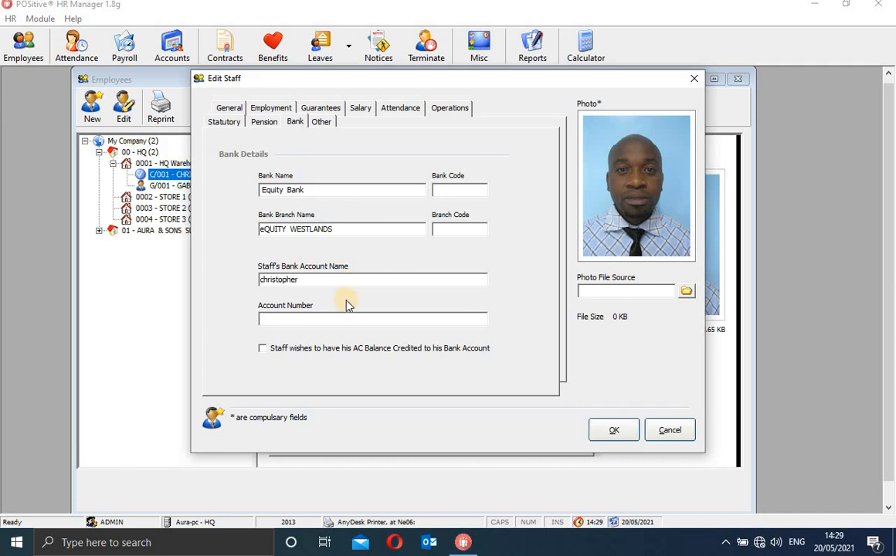
key(Tab)
text(Omuga)
key(BackSpace)
key(BackSpace)
key(BackSpace)
key(BackSpace)
key(BackSpace)
double_click(367, 279)
click(367, 280)
text(Omuga)
Enter the bank account number and tick AC Balance Credited.
click(331, 322)
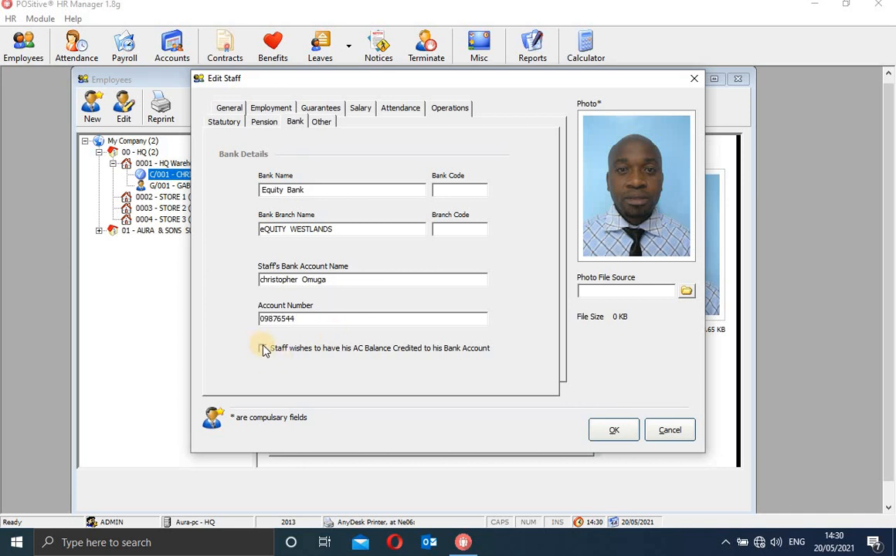
click(263, 350)
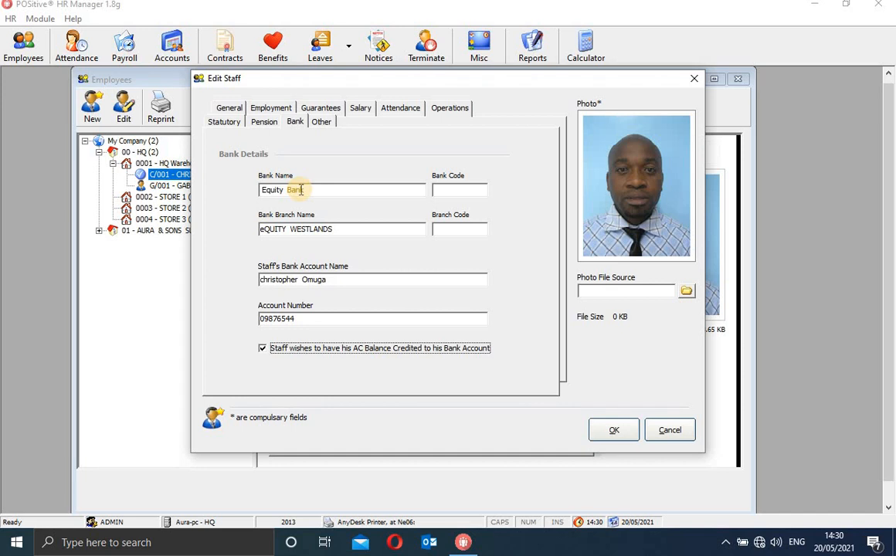
Replace the bank branch name with 'Westlands'.
click(265, 228)
key(BackSpace)
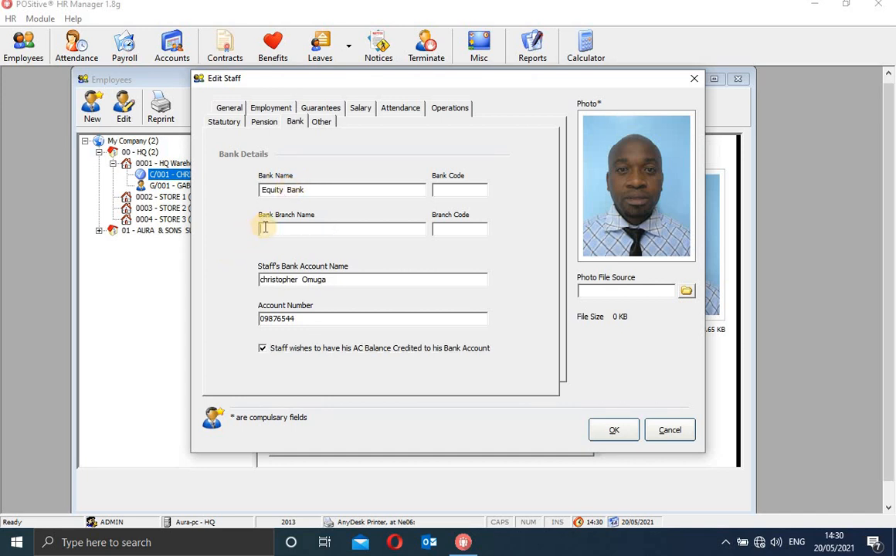
text(eEquity)
key(Caps_Lock)
key(BackSpace)
key(BackSpace)
key(BackSpace)
key(BackSpace)
key(BackSpace)
key(BackSpace)
text(WESTLANDS)
key(BackSpace)
key(BackSpace)
key(BackSpace)
key(BackSpace)
key(BackSpace)
key(BackSpace)
key(BackSpace)
key(BackSpace)
text(WWestlands)
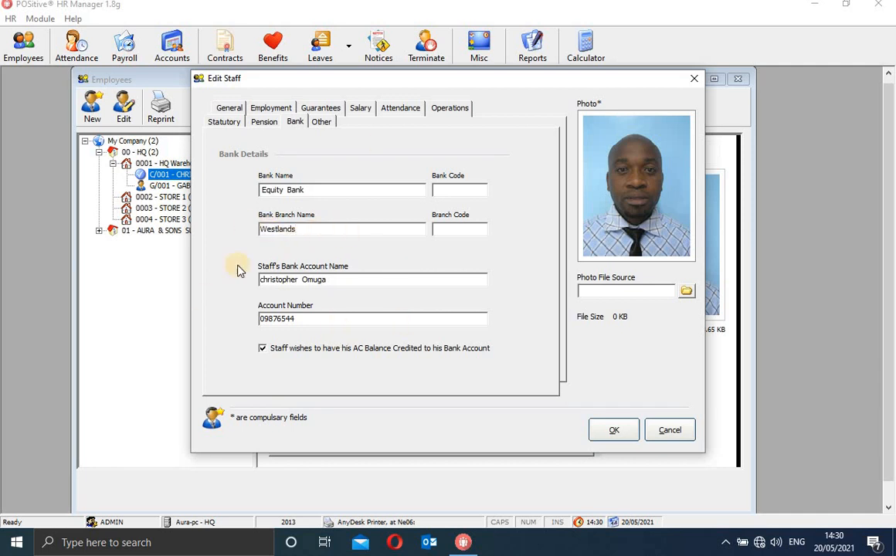
On the staff's Other page, set Paid Lunch to 50,000.00.
click(323, 124)
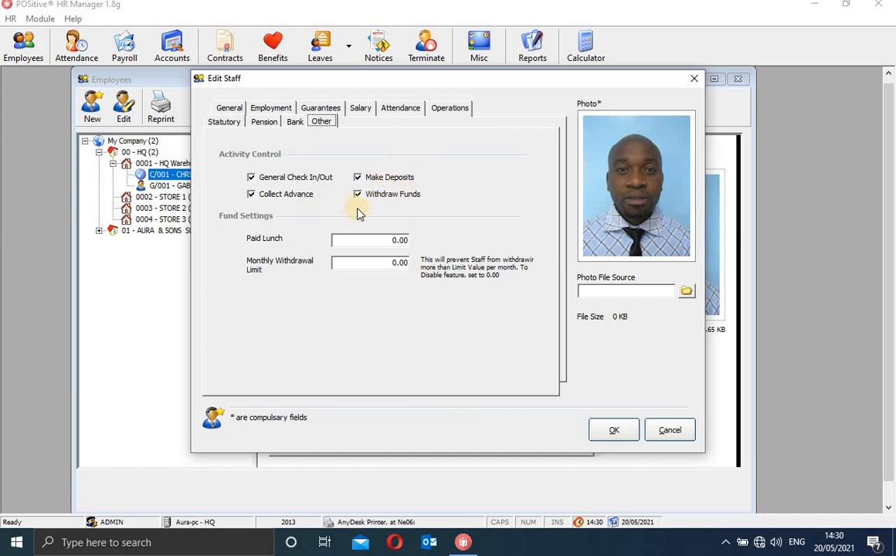
click(397, 242)
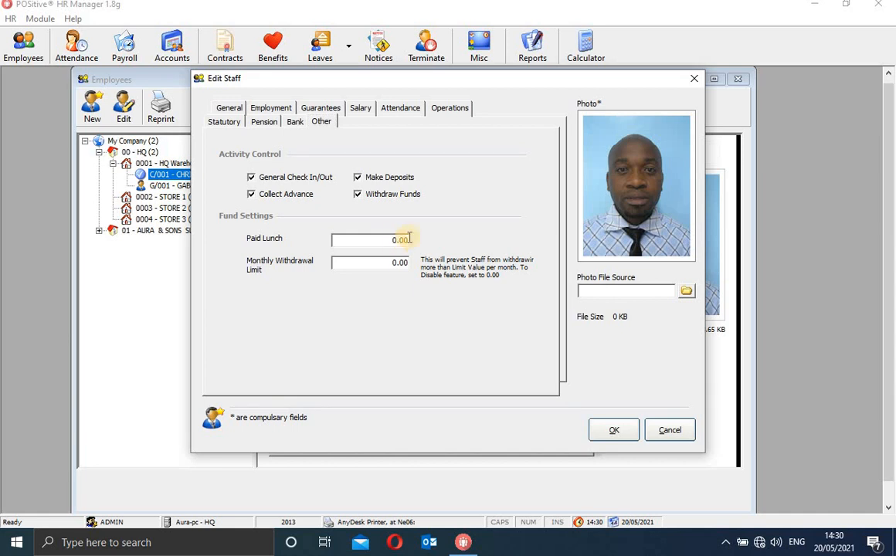
drag(406, 240, 381, 240)
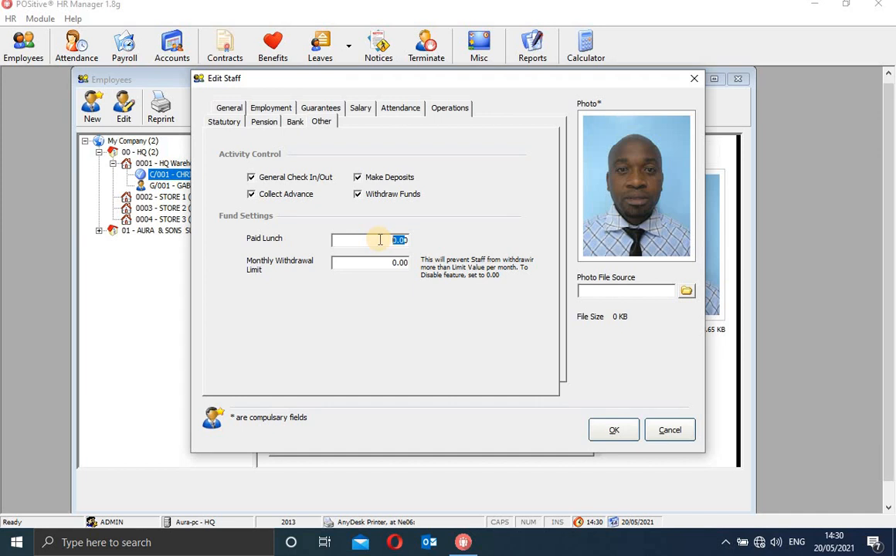
text(50000)
Edit the Monthly Withdrawal Limit, return to General, then close Edit Staff and the Employees window.
click(401, 268)
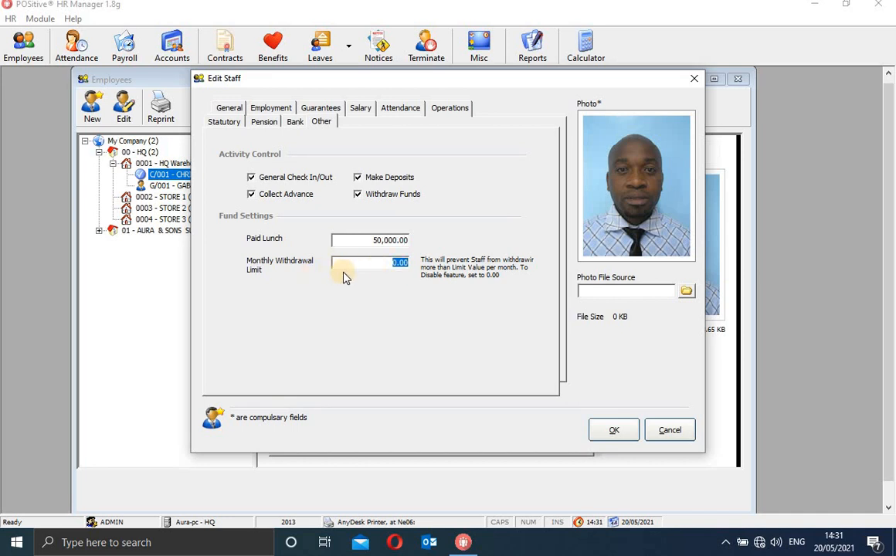
text(10000)
key(BackSpace)
key(BackSpace)
key(BackSpace)
key(BackSpace)
key(BackSpace)
text(00)
click(226, 109)
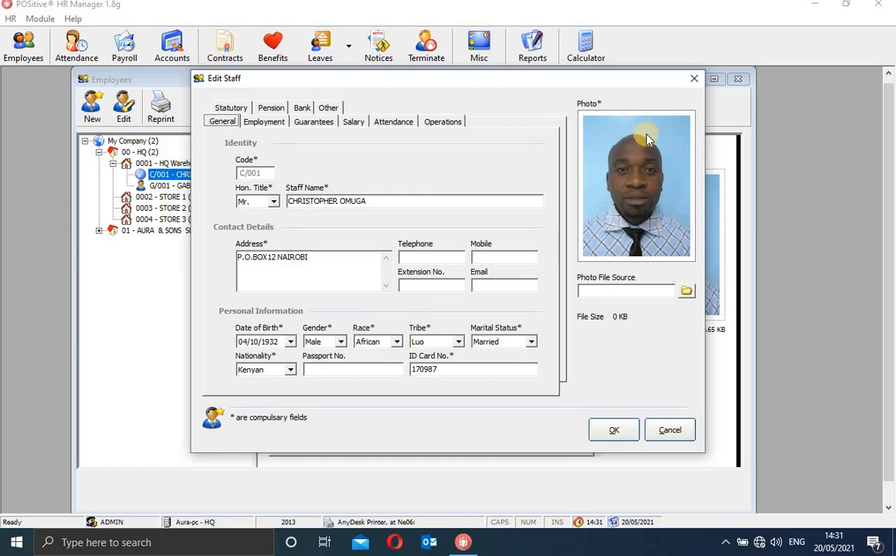
click(693, 80)
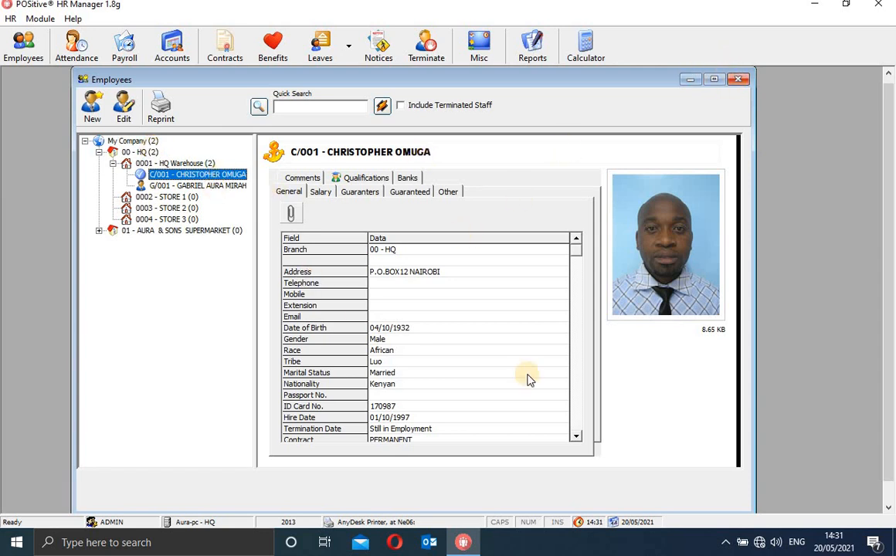
click(740, 80)
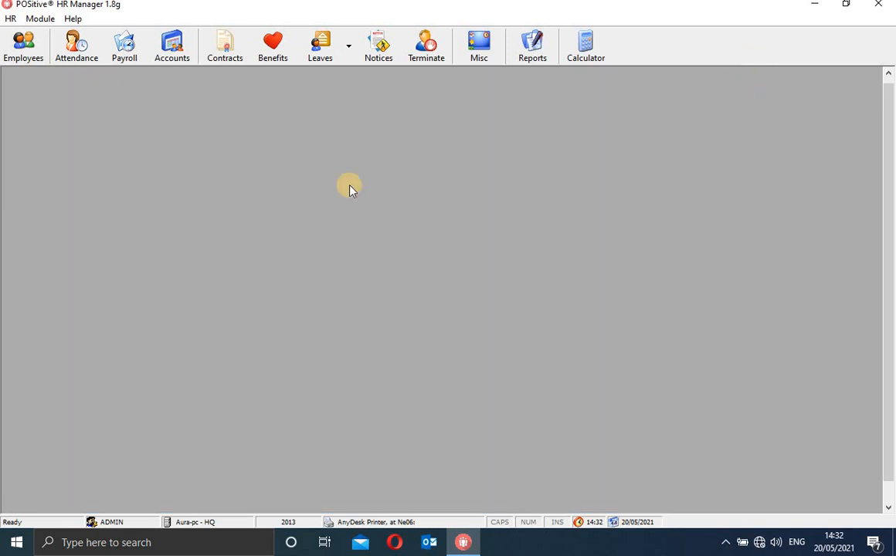
Look up Gabriel in Attendance Staff Information, review the daily 08:00–17:00 template, then close it.
click(68, 53)
click(19, 93)
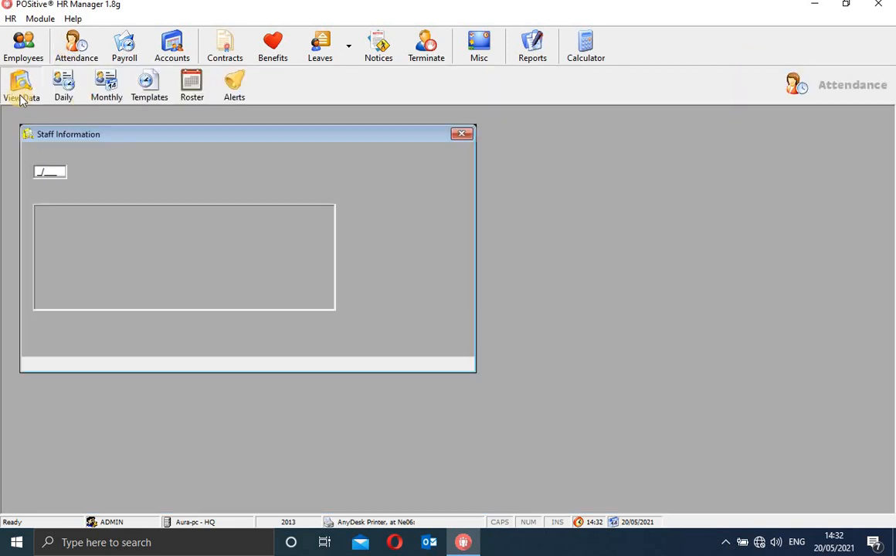
click(79, 170)
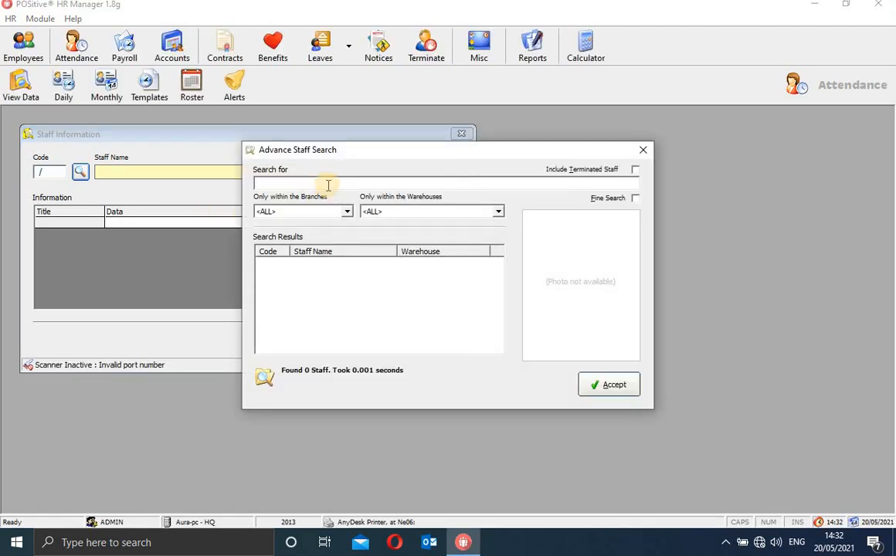
text(Gabriel)
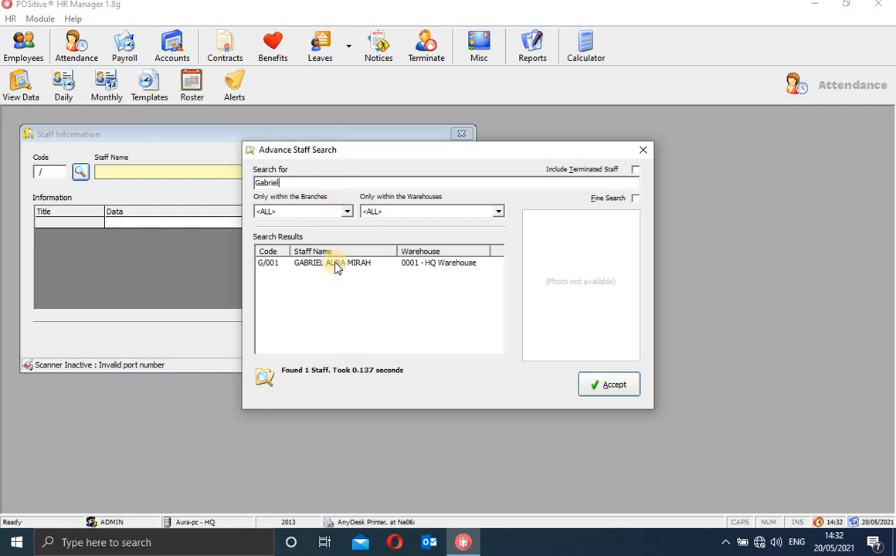
click(336, 263)
click(611, 384)
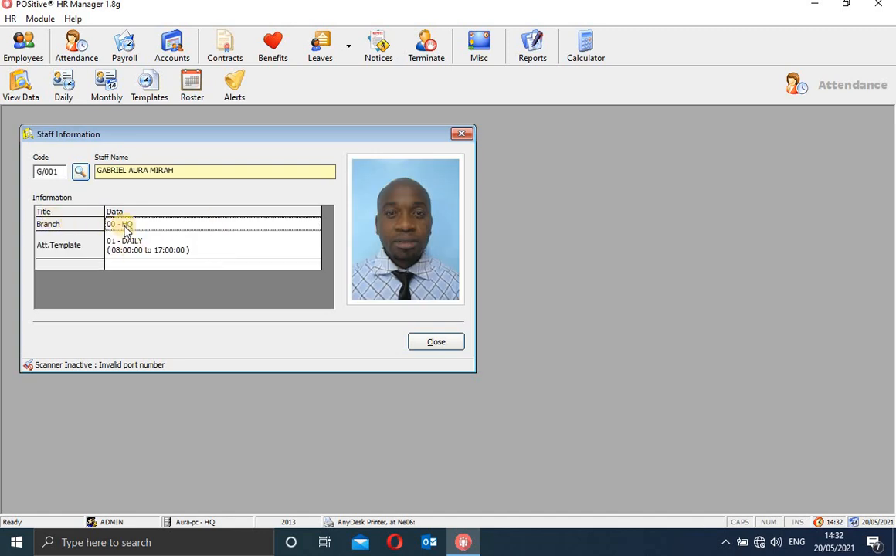
click(68, 250)
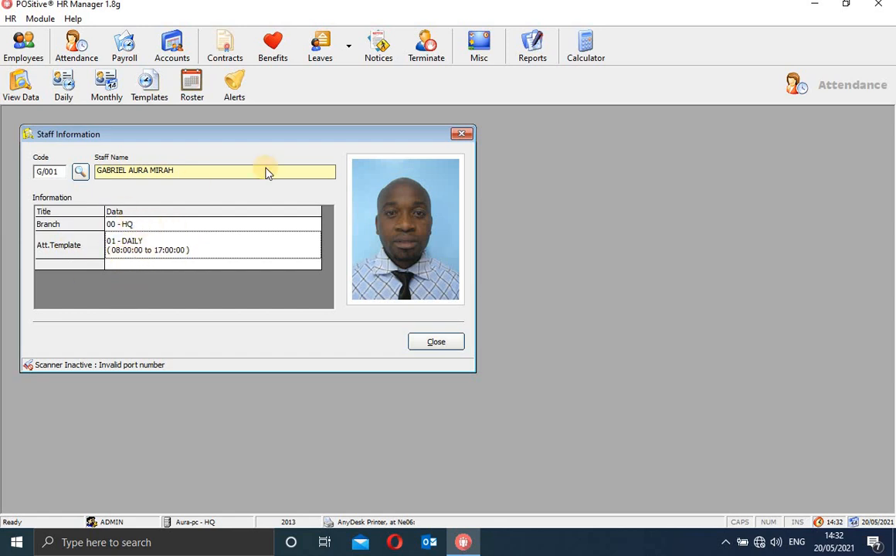
click(461, 135)
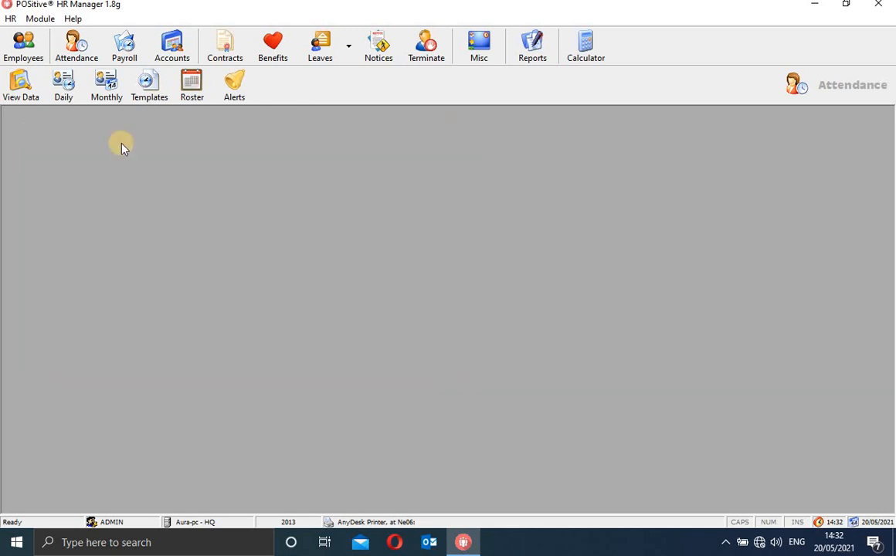
Show daily attendance for branch 00 - HQ, warehouse 0001 - HQWS.
click(59, 95)
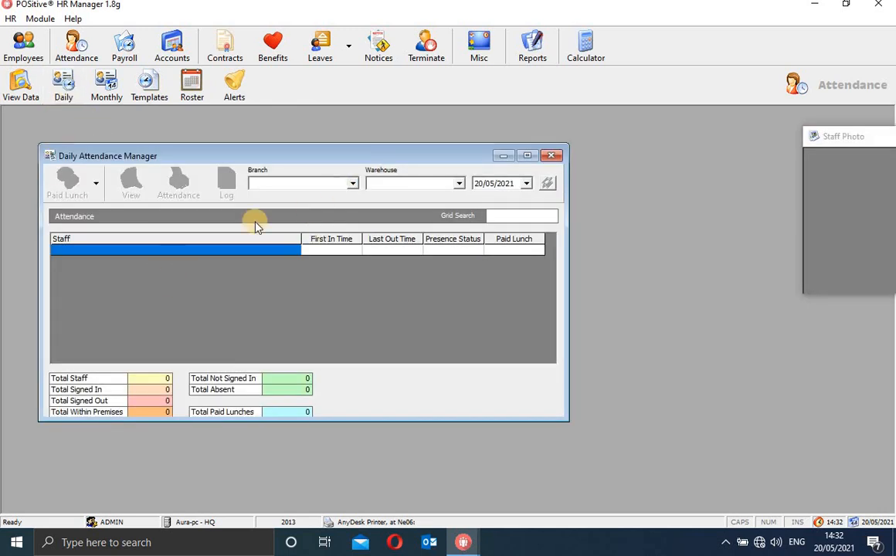
click(353, 184)
click(325, 205)
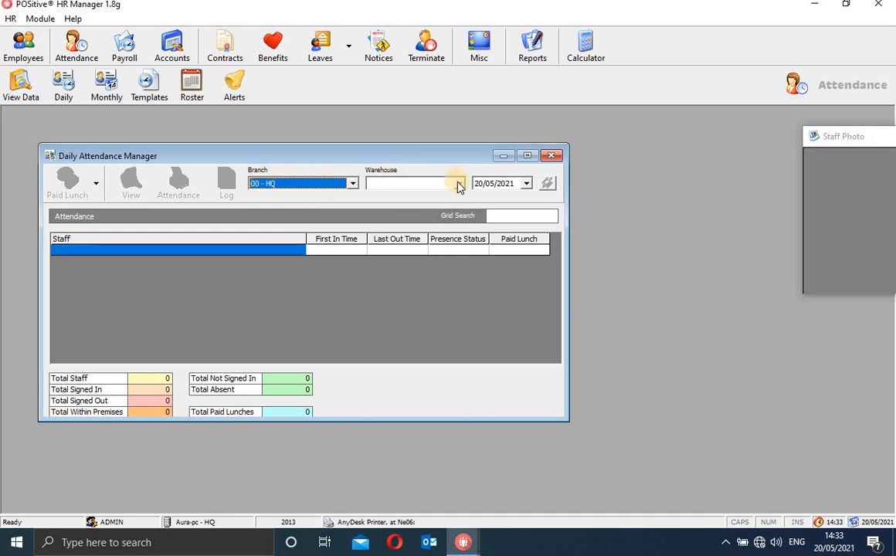
click(458, 183)
click(423, 205)
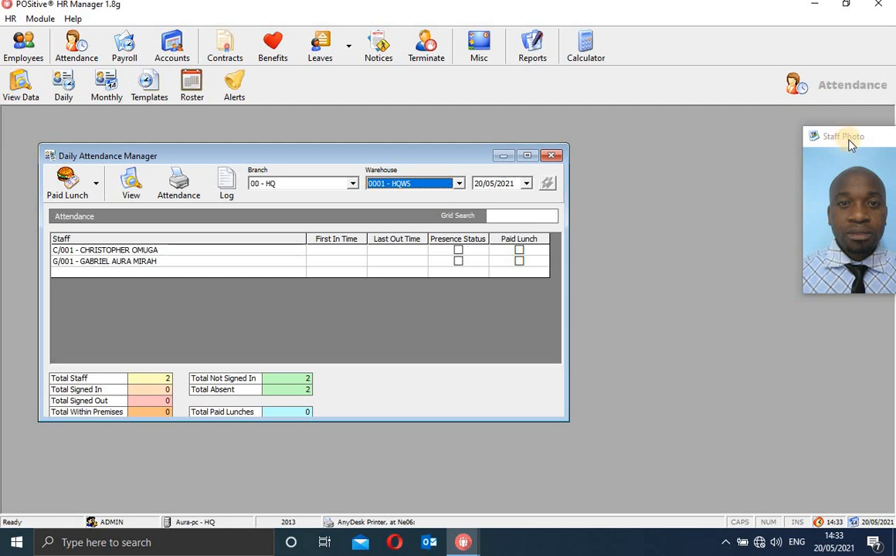
Bring the Staff Photo window into view and select staff C/001 and G/001.
drag(833, 138, 687, 184)
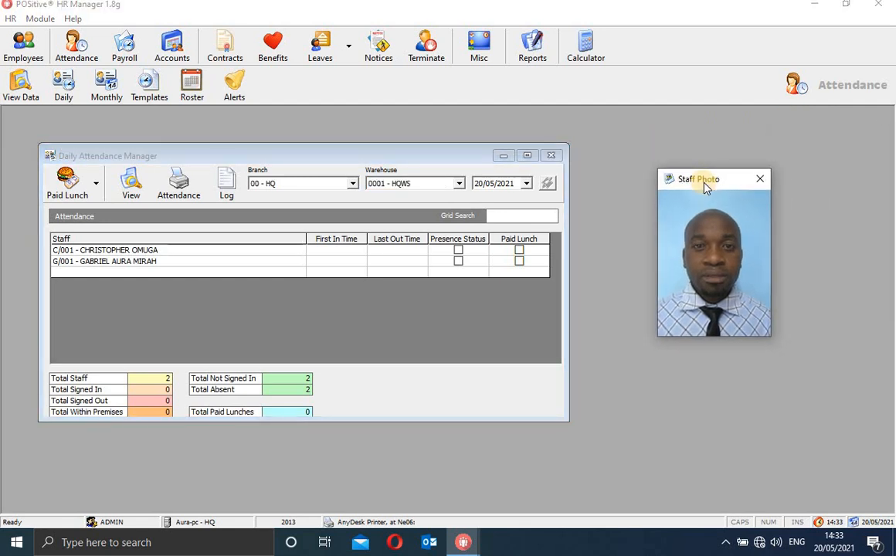
click(217, 252)
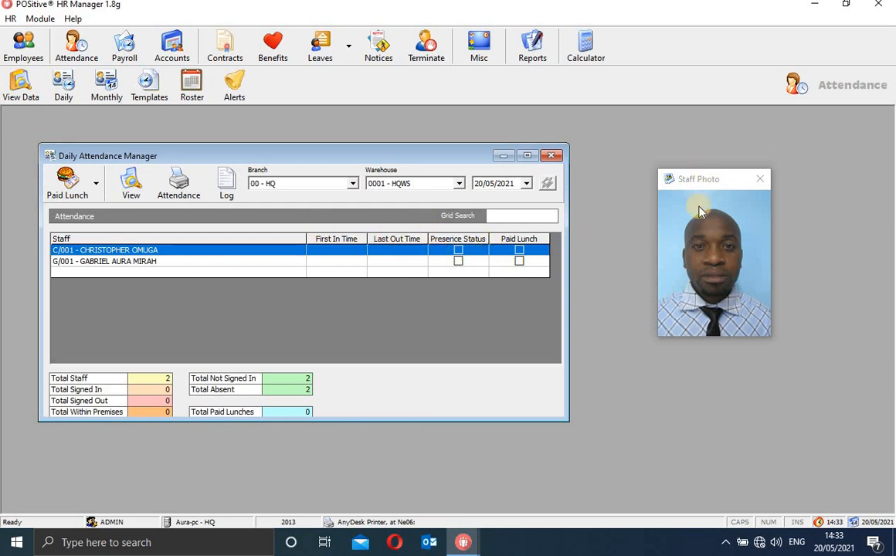
drag(713, 183, 670, 182)
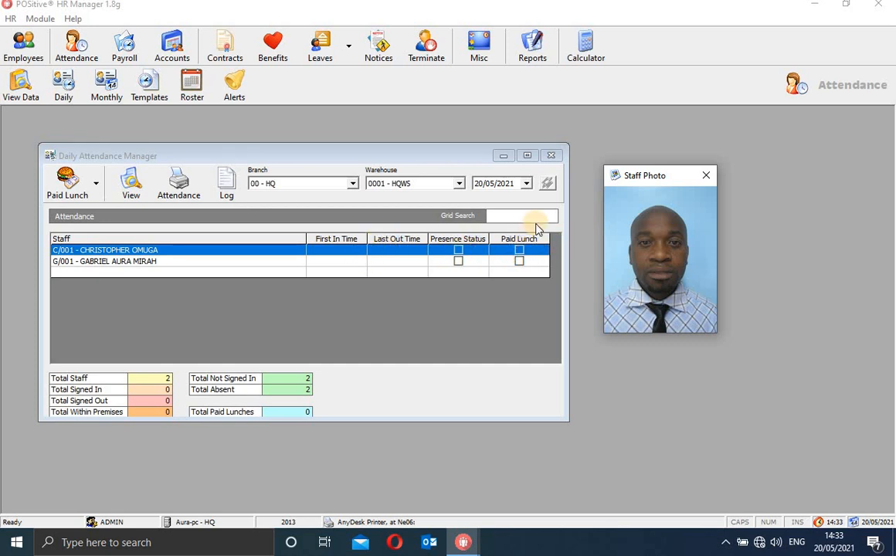
click(263, 265)
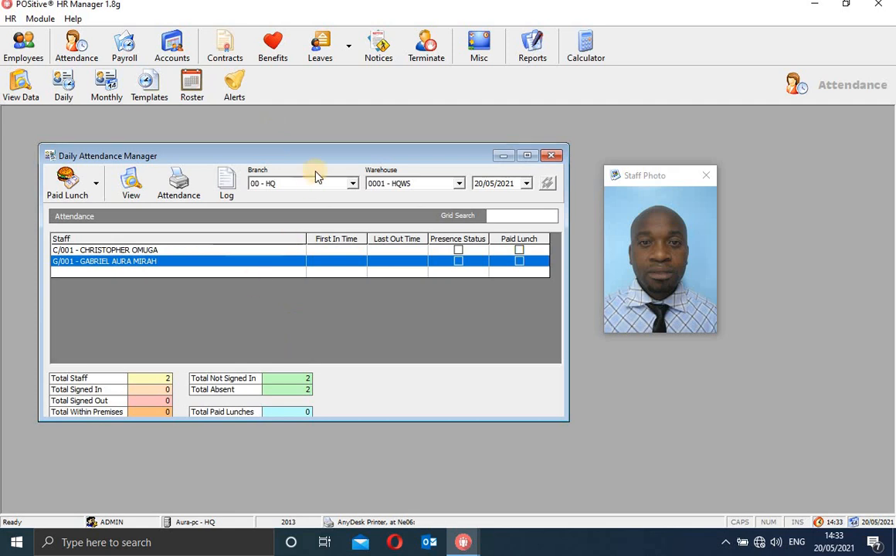
Reload branch 00 - HQ, warehouse 0001 - HQWS and select staff C/001 and G/001.
click(354, 184)
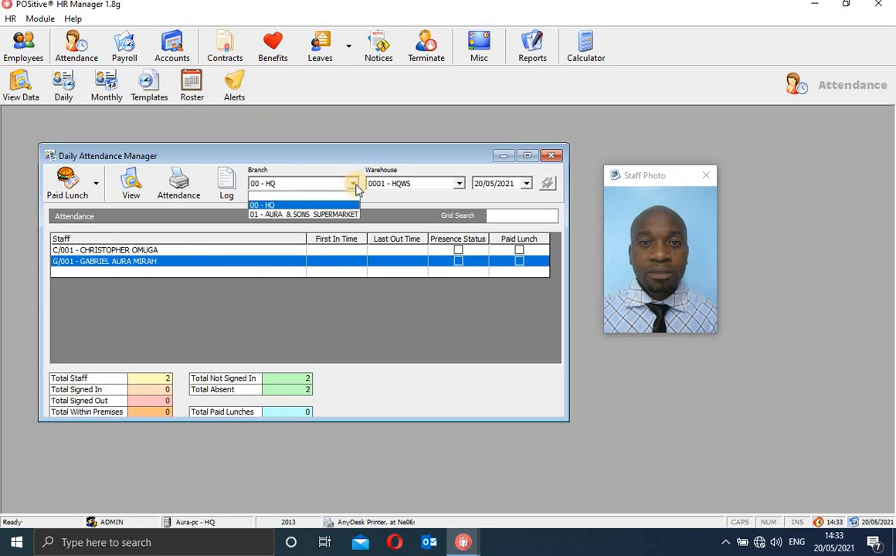
click(321, 206)
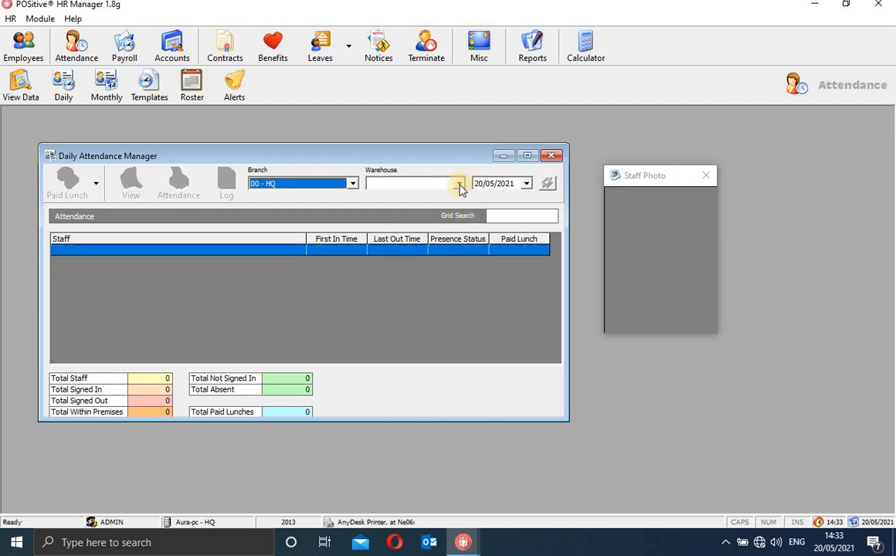
click(458, 184)
click(446, 206)
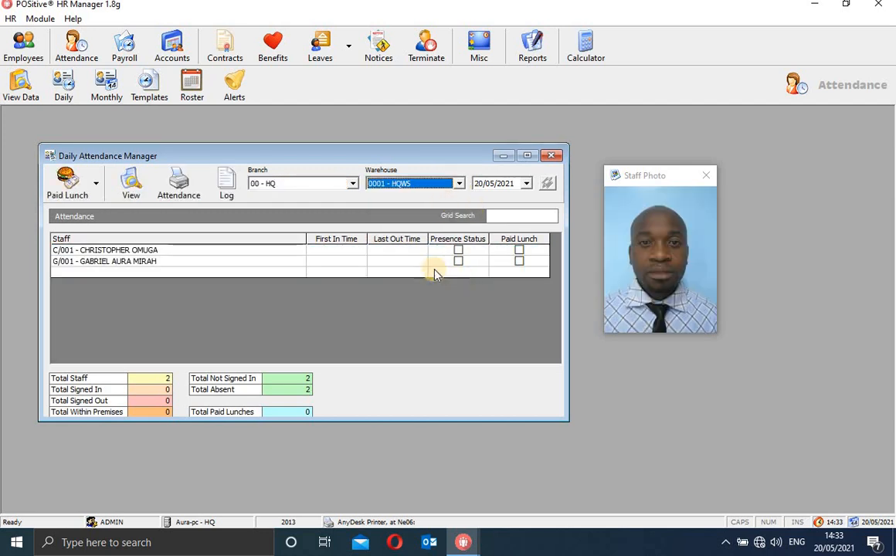
click(333, 255)
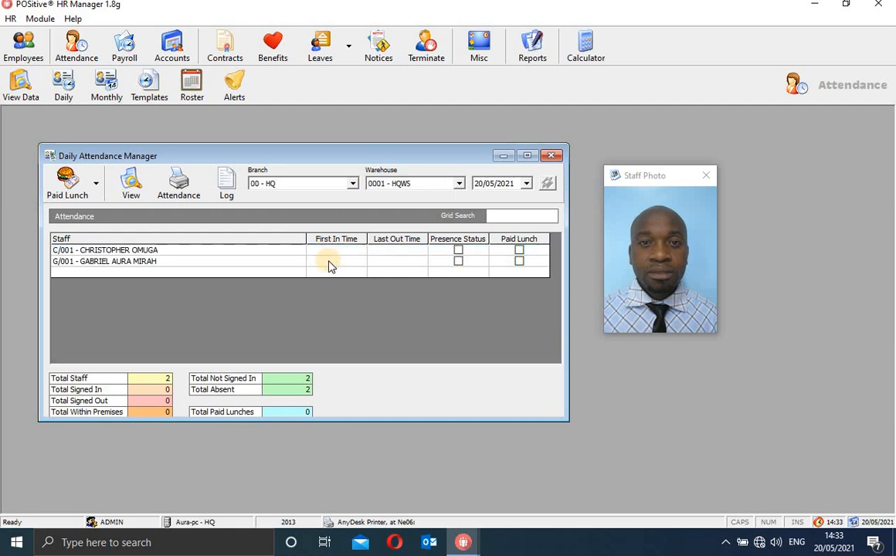
click(330, 264)
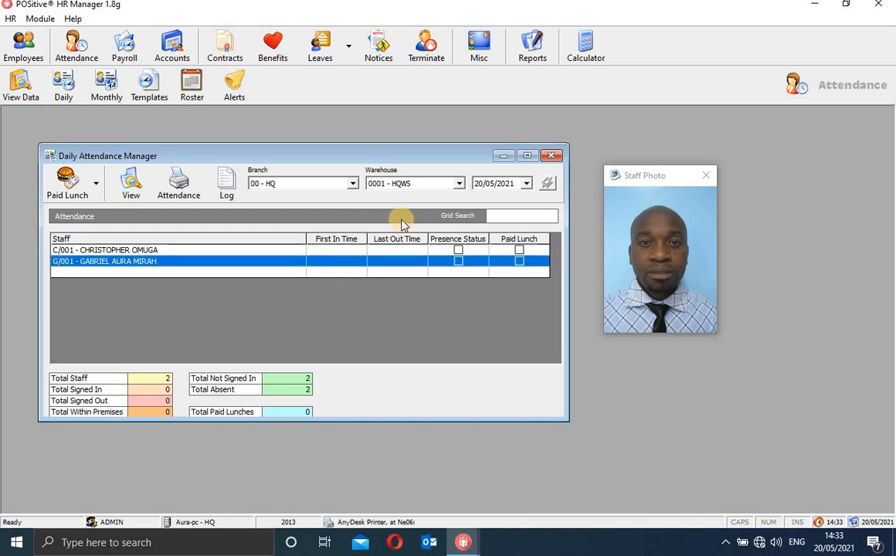
Check branch 01 - AURA & SONS SUPERMARKET, return to 00 - HQ, then close Staff Photo and Daily Attendance Manager.
click(352, 184)
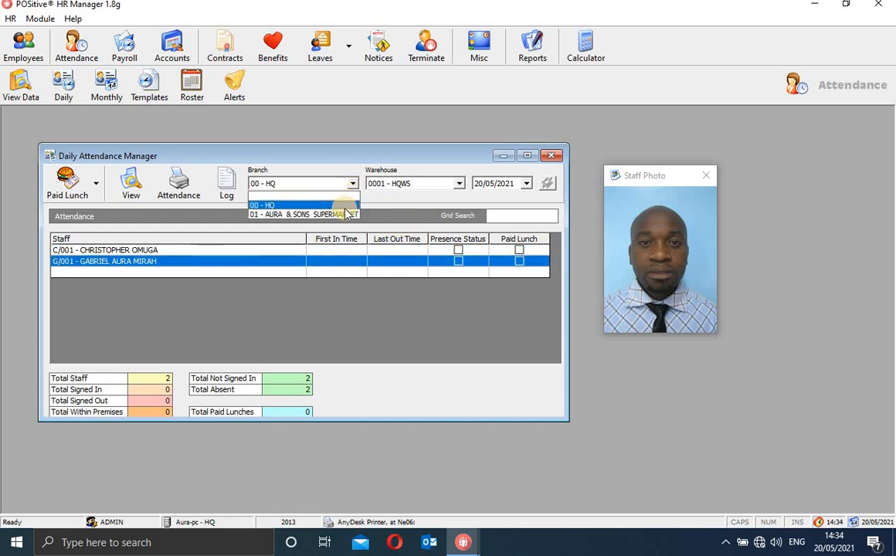
click(343, 214)
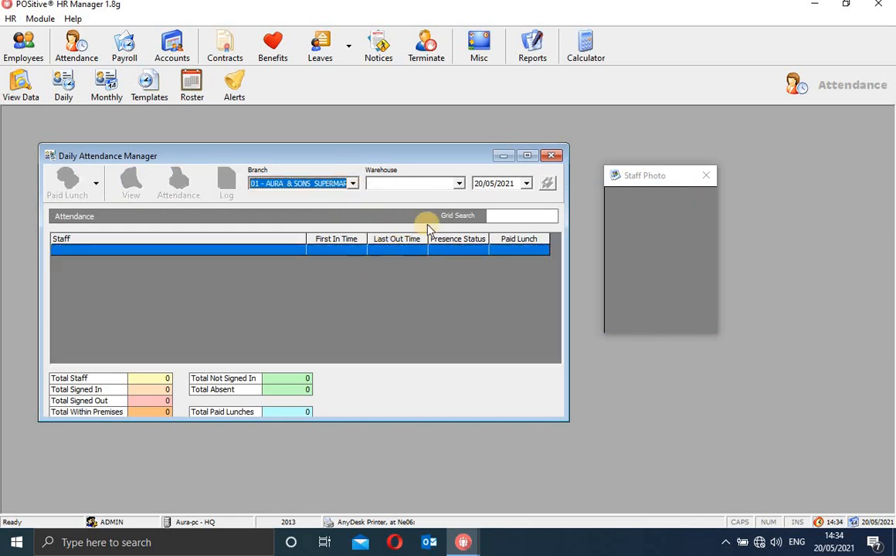
click(353, 184)
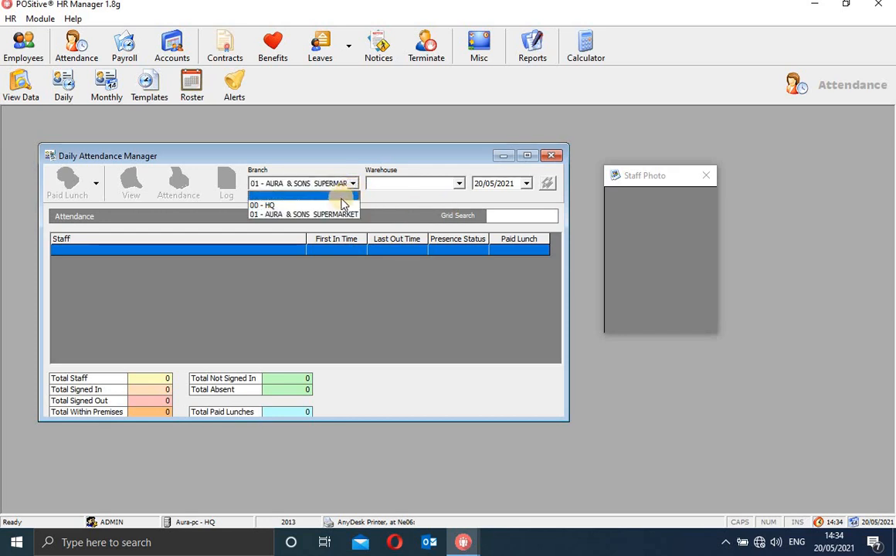
click(340, 205)
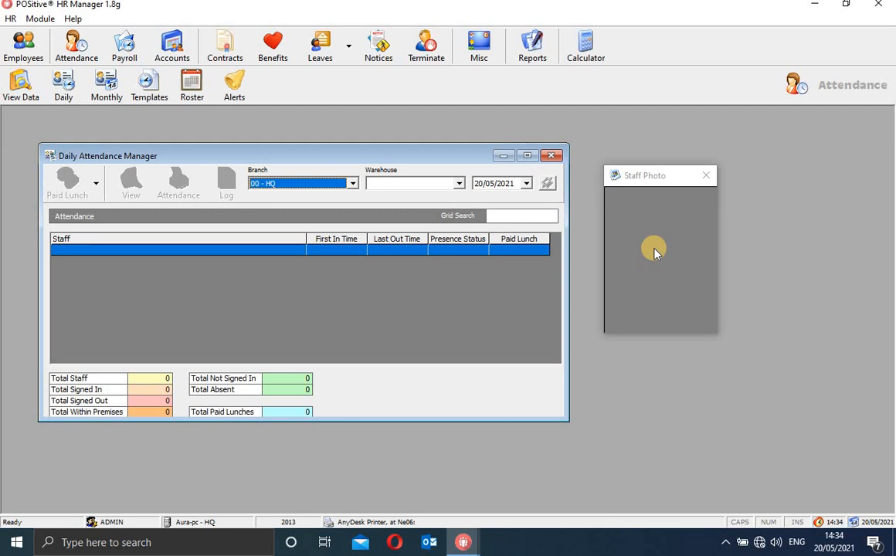
click(709, 176)
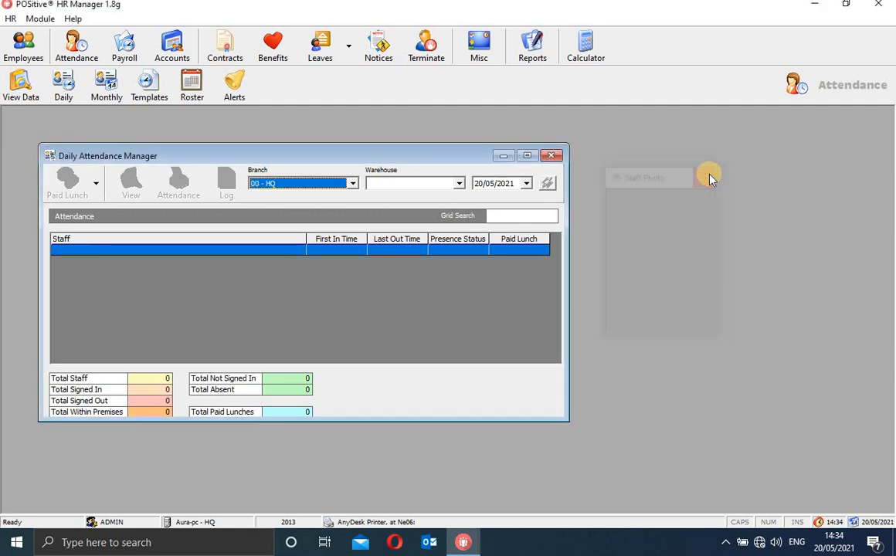
click(554, 158)
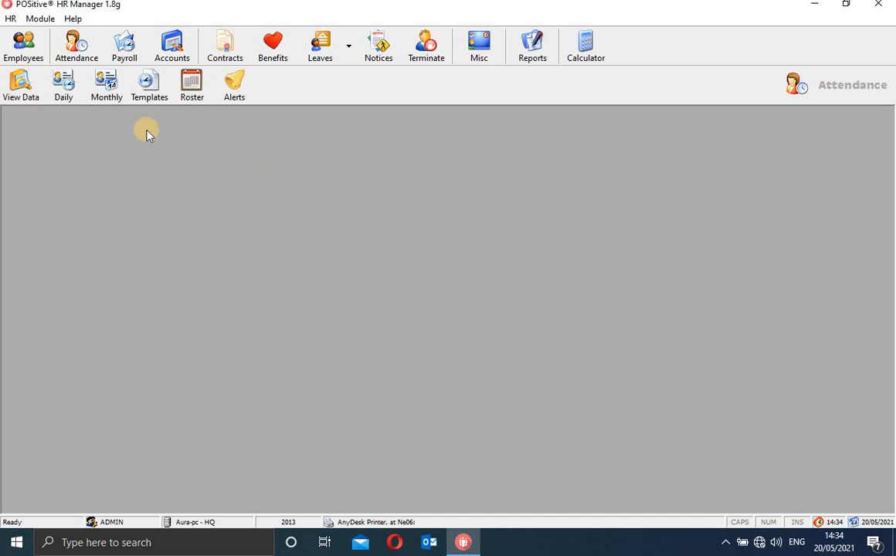
click(105, 79)
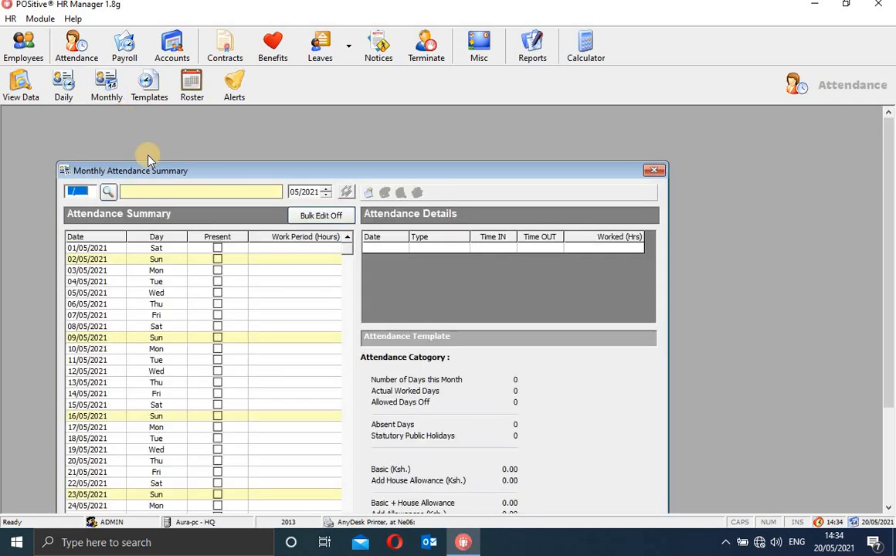
Load staff G/001 into the 05/2021 Monthly Attendance Summary through the staff search.
drag(160, 173, 189, 118)
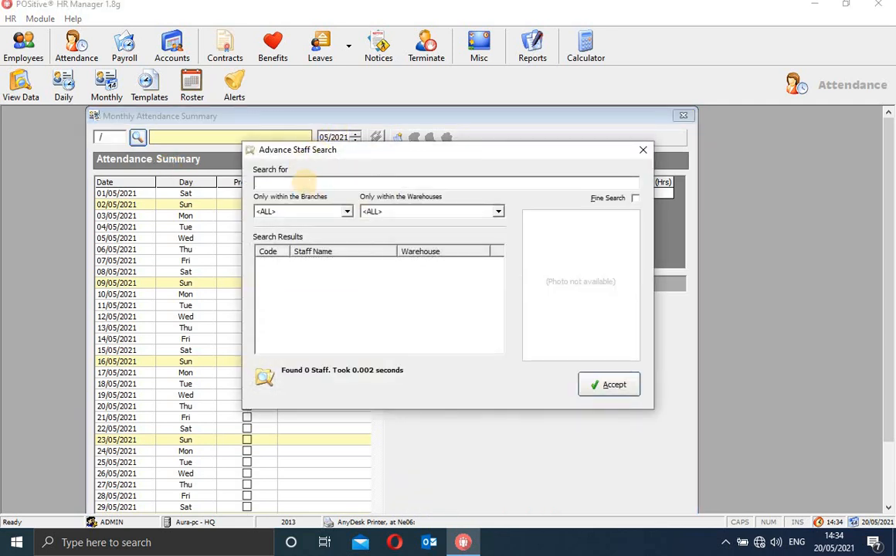
key(Return)
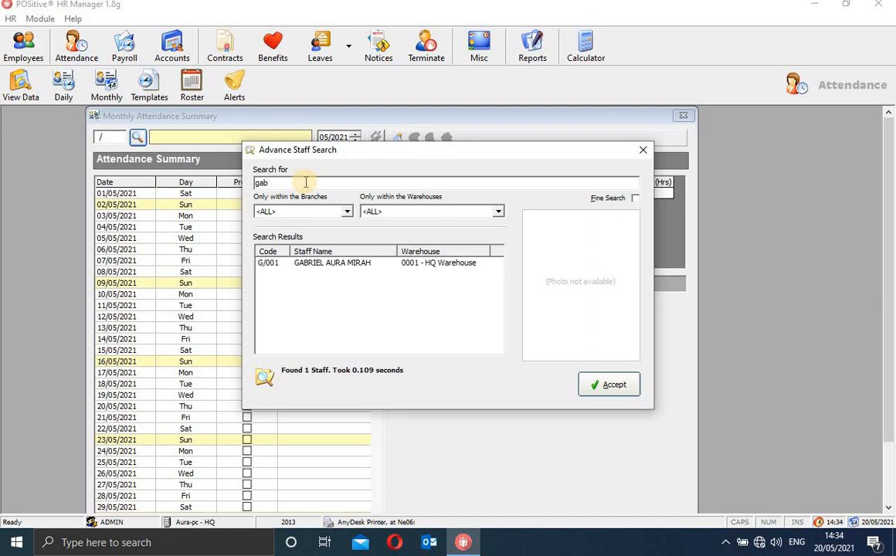
click(415, 264)
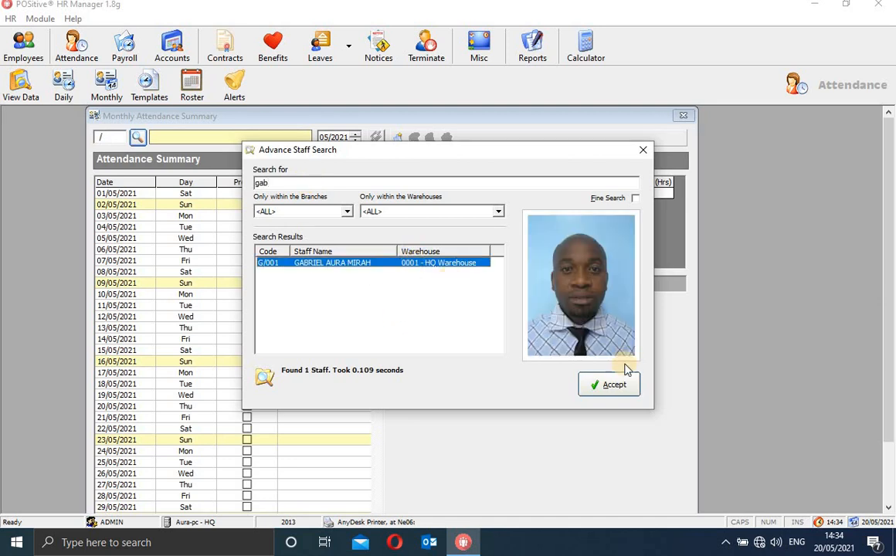
click(610, 385)
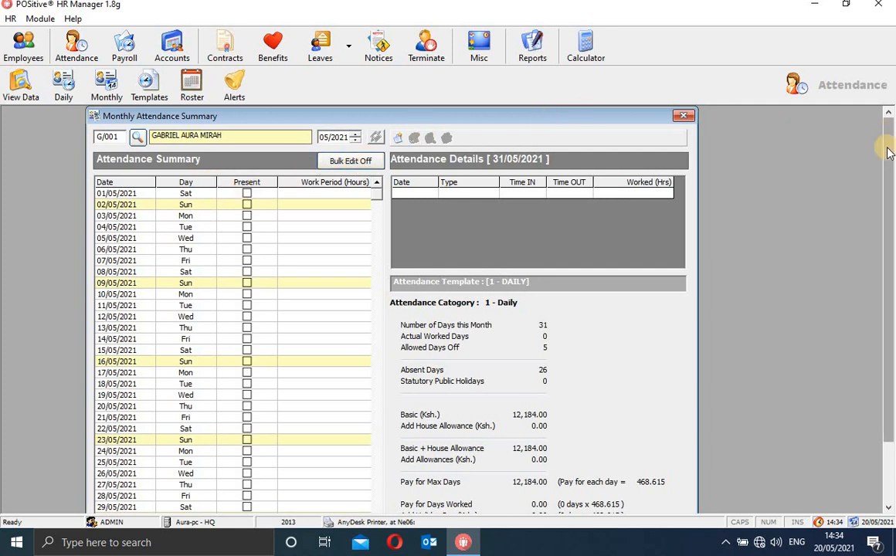
Turn Bulk Edit on and use Tick All to mark every May 2021 day present.
drag(889, 153, 886, 244)
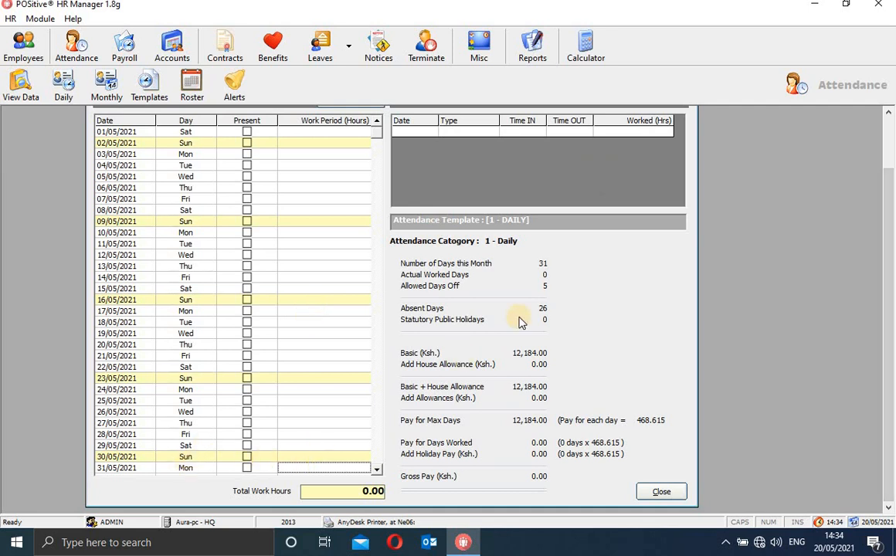
drag(891, 267, 867, 110)
click(374, 164)
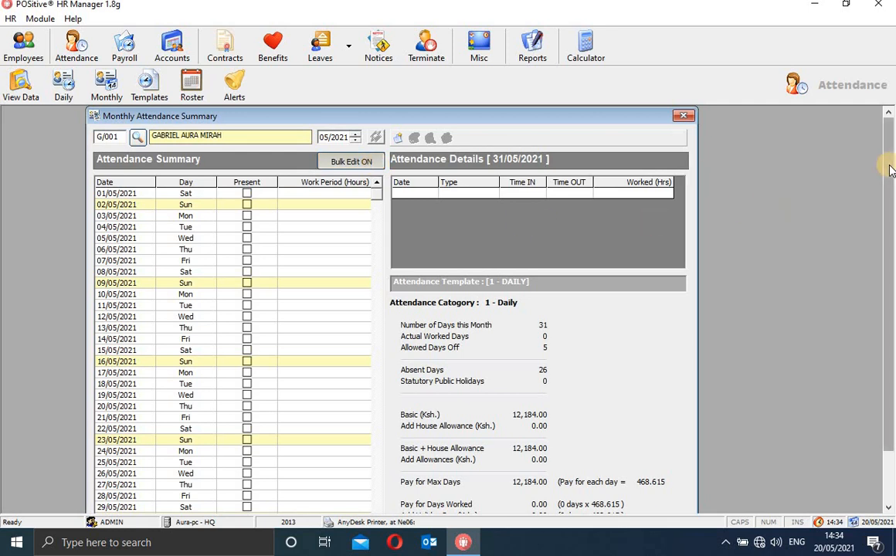
drag(890, 170, 891, 361)
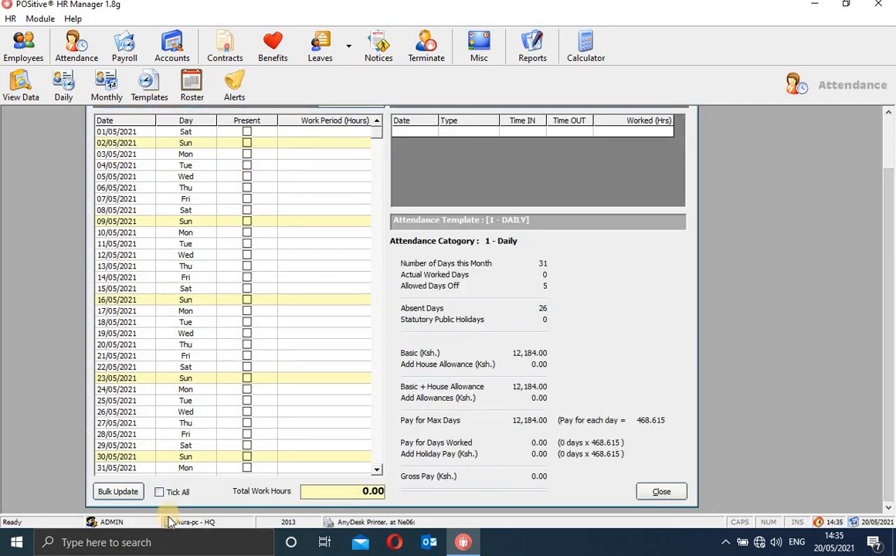
click(158, 492)
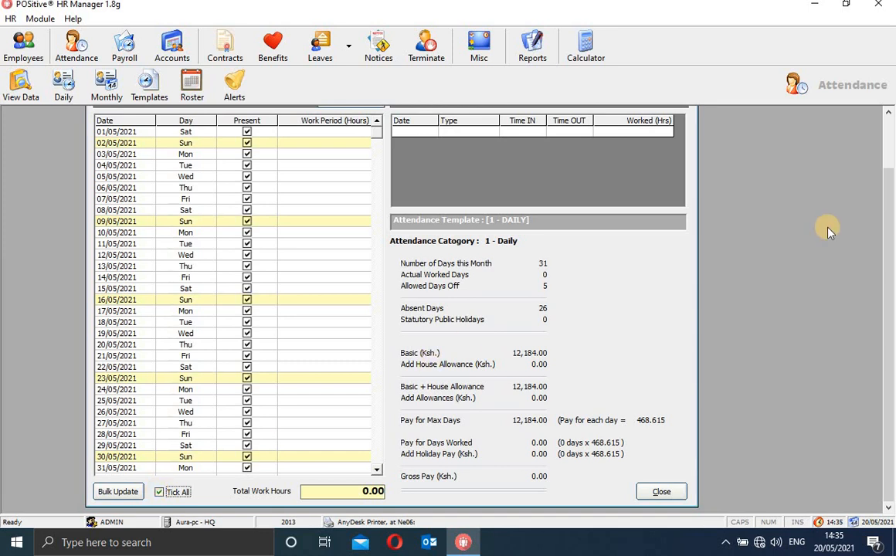
drag(890, 232, 890, 170)
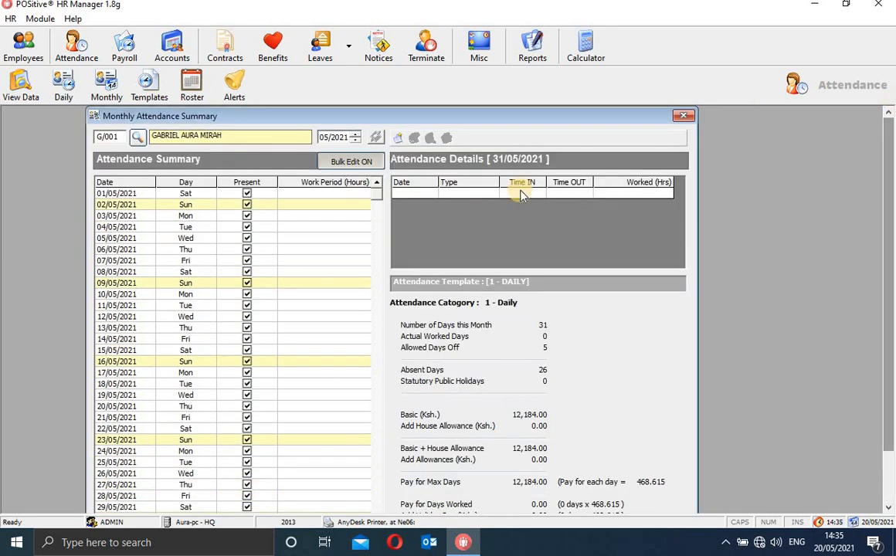
Untick Present for Sundays 02, 09, 16 and 23 May 2021.
click(248, 205)
click(247, 284)
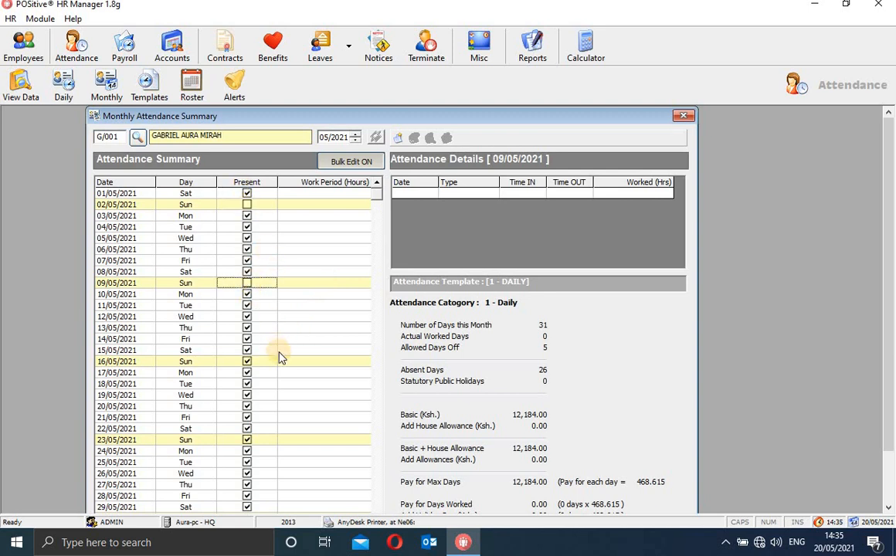
click(247, 362)
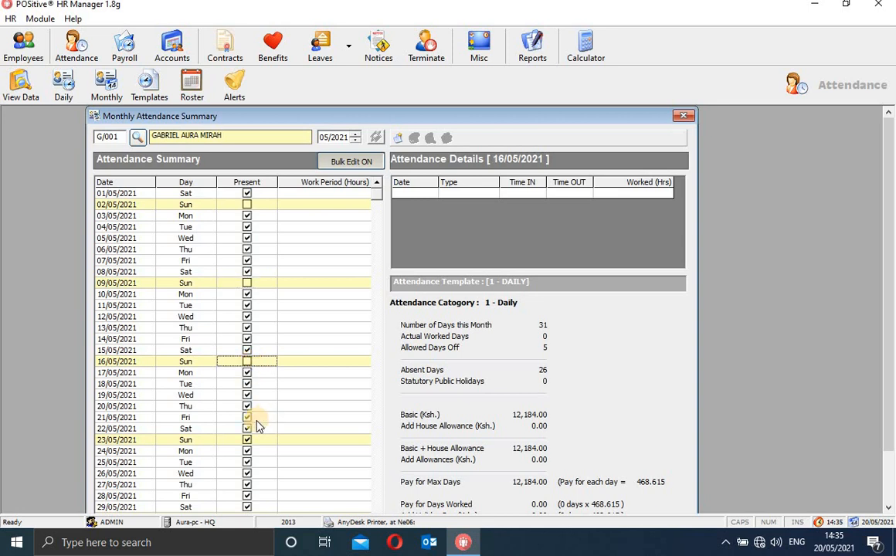
click(247, 440)
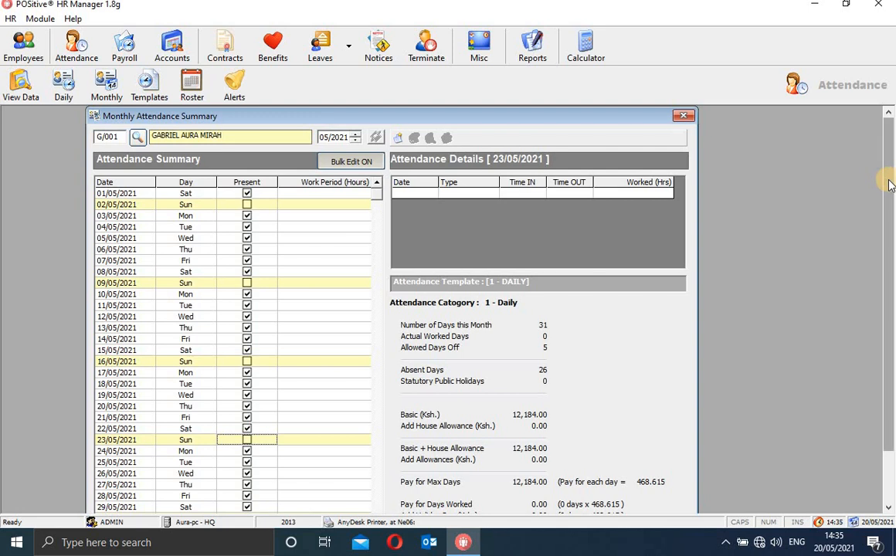
scroll(880, 299, down, 2)
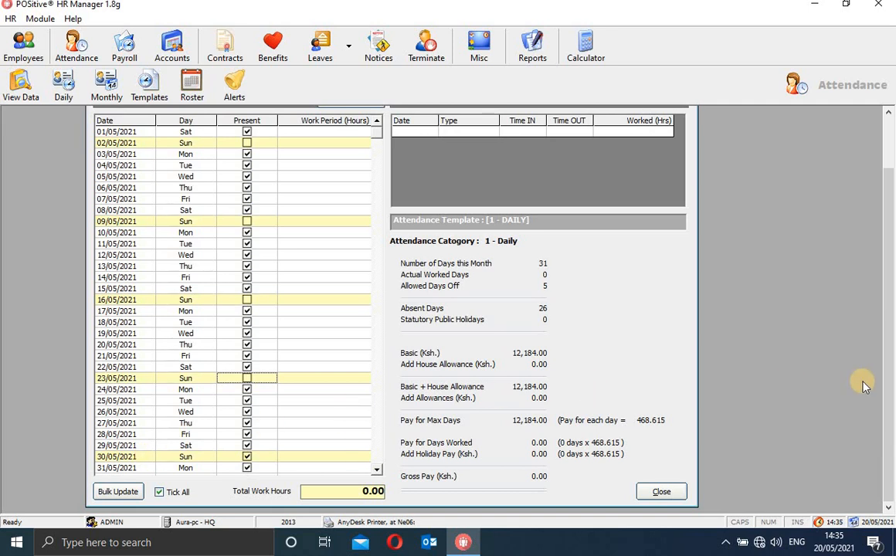
scroll(890, 355, up, 2)
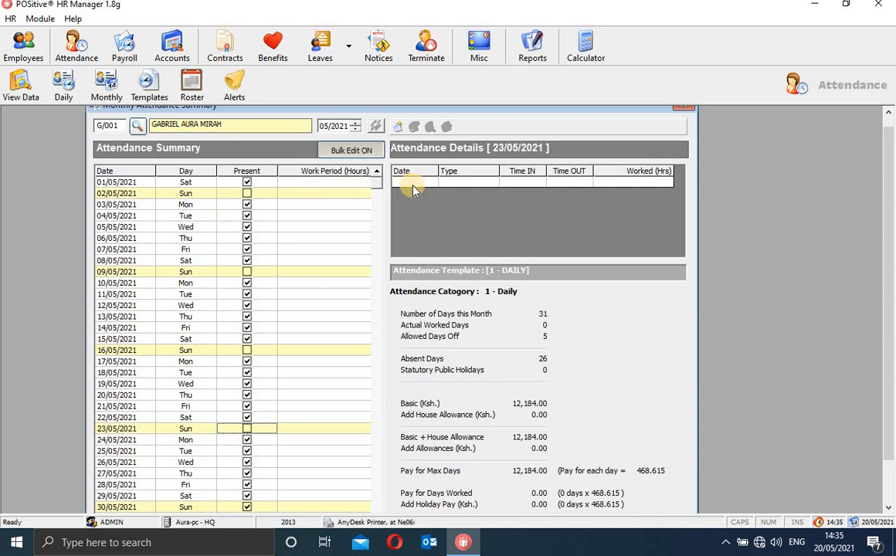
click(398, 128)
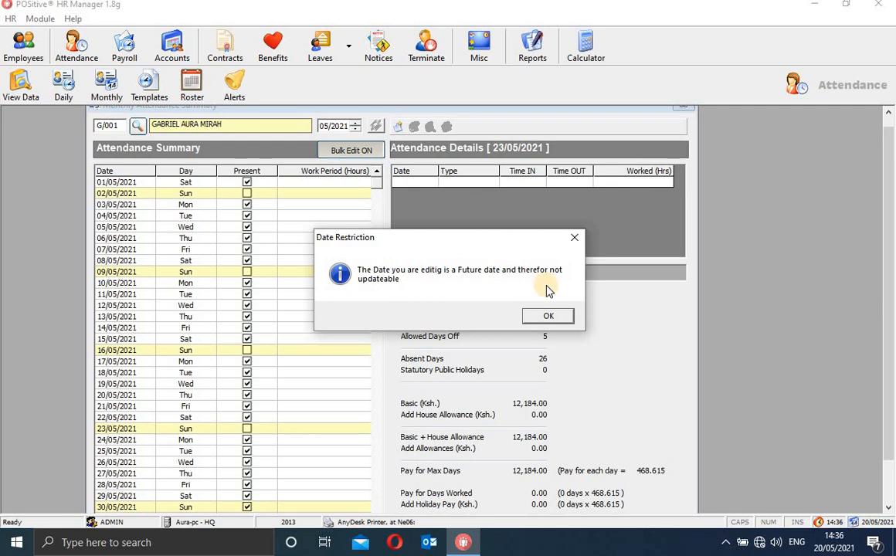
click(550, 317)
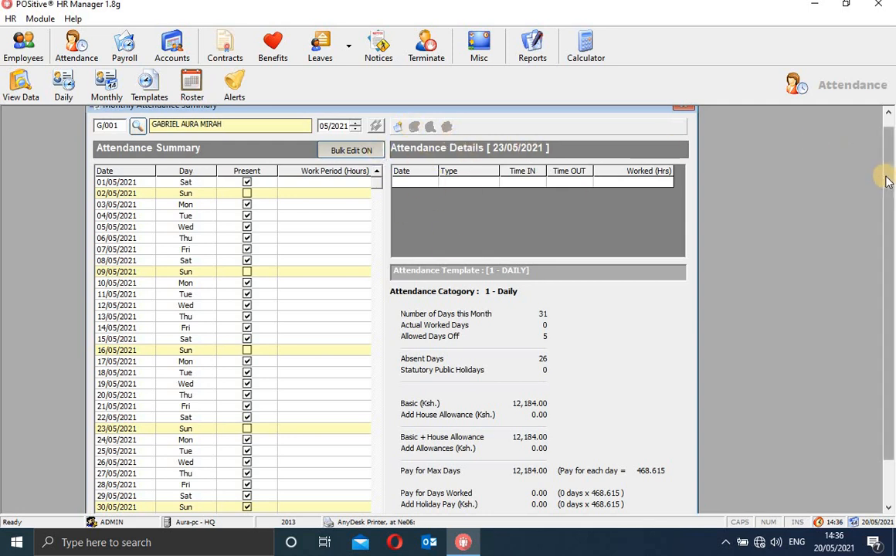
drag(887, 184, 889, 132)
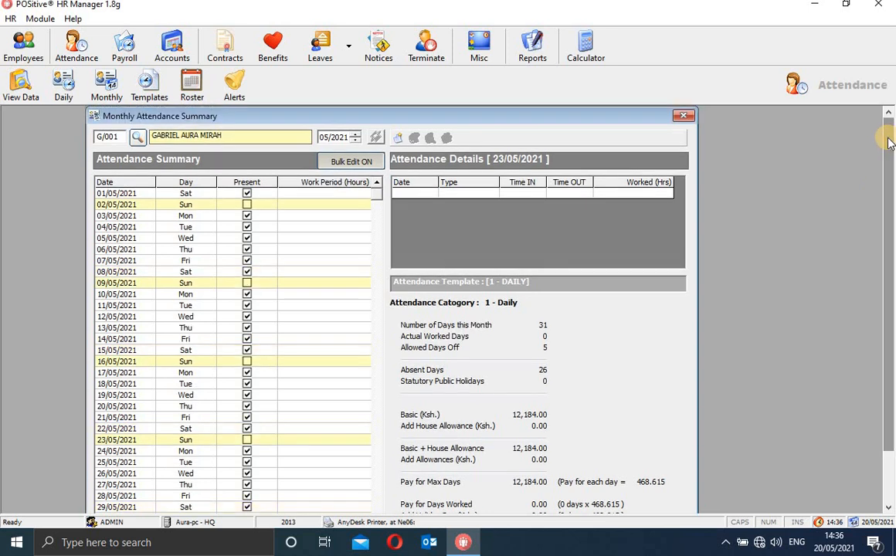
Re-toggle Bulk Edit, clear Tick All for May 2021, and dismiss the Date Restriction warning from Add.
click(348, 165)
click(350, 165)
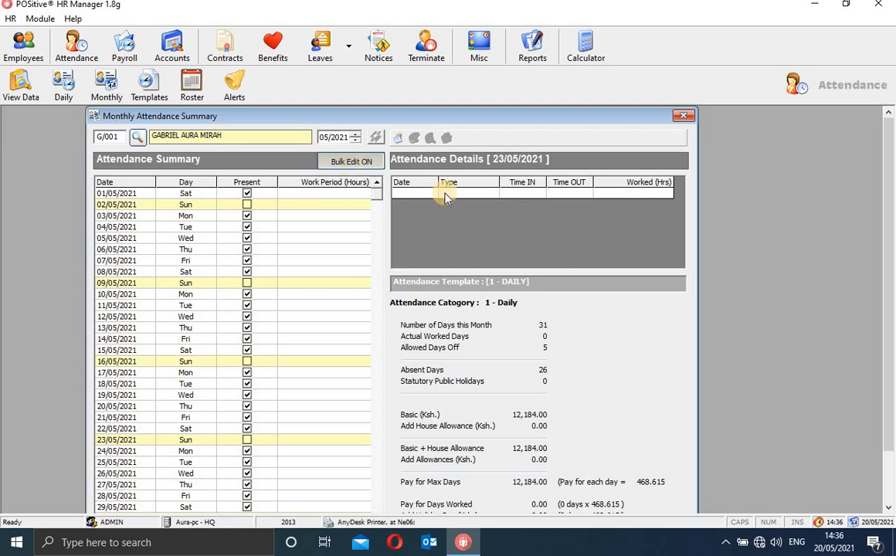
drag(890, 171, 890, 439)
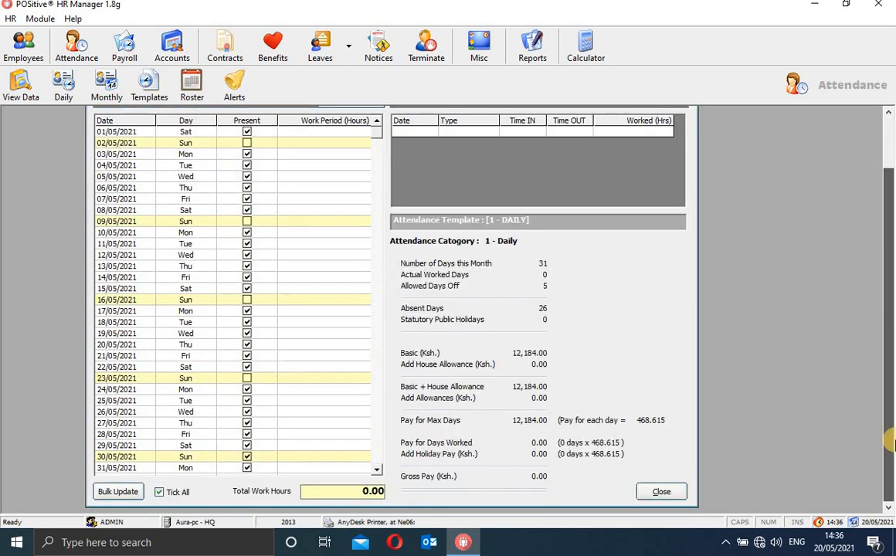
click(158, 492)
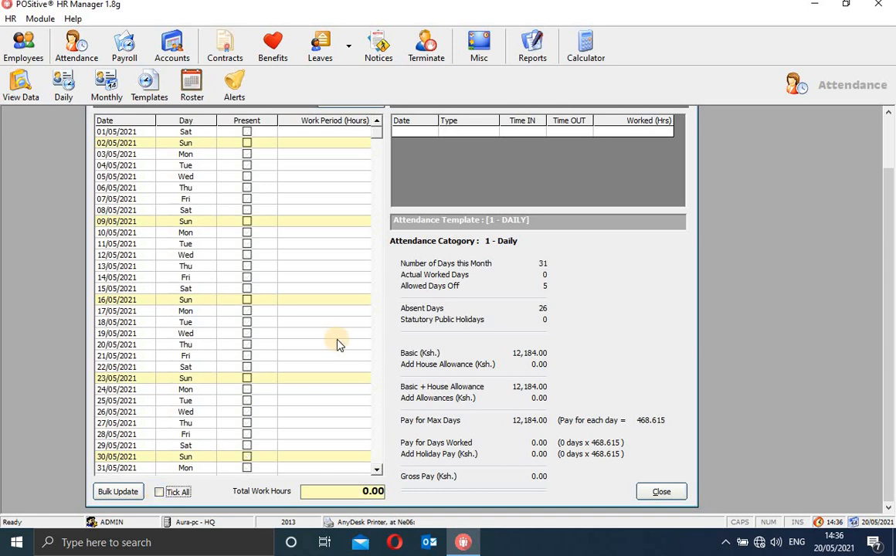
drag(889, 217, 889, 117)
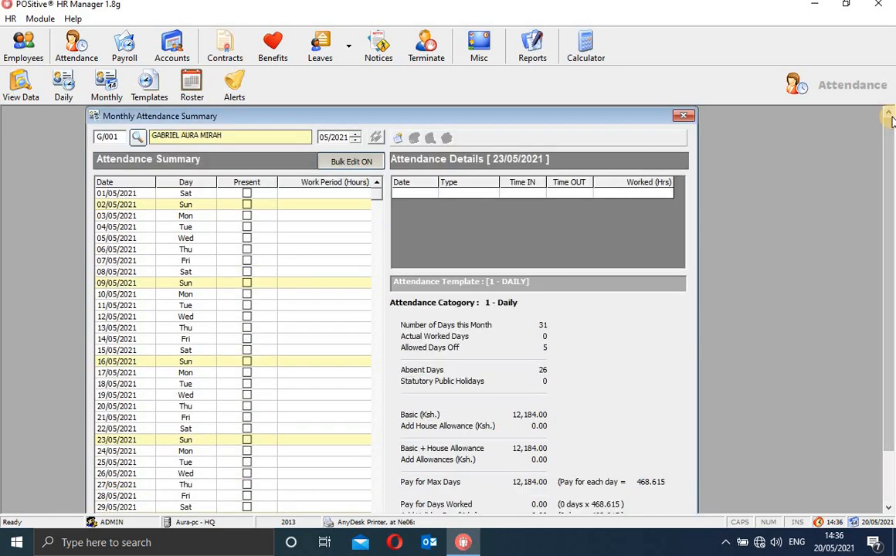
click(398, 140)
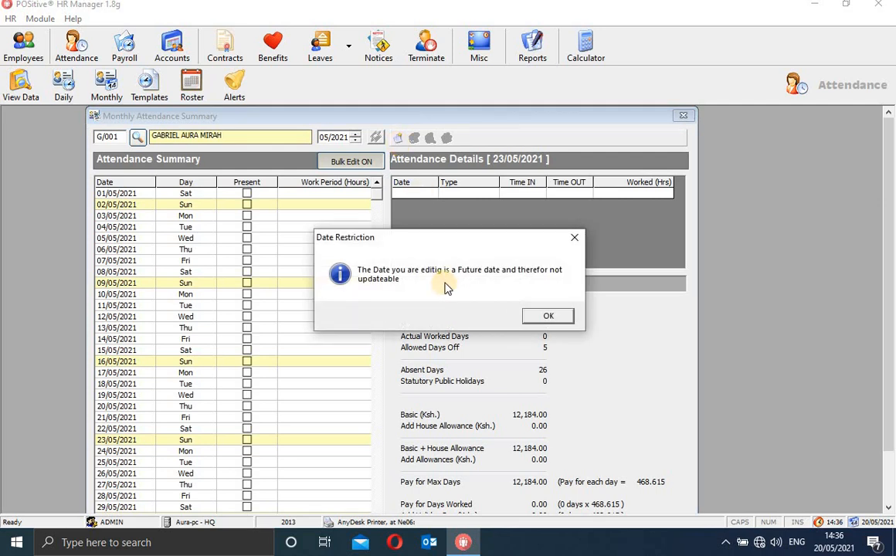
click(575, 241)
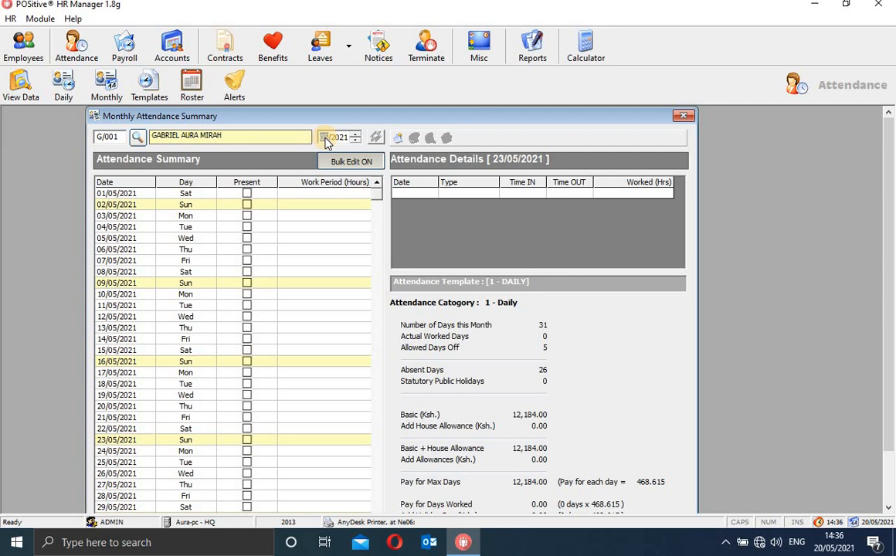
Change the summary period to 04/2021 and reload it, dismissing the Date Restriction warning.
click(327, 140)
click(400, 139)
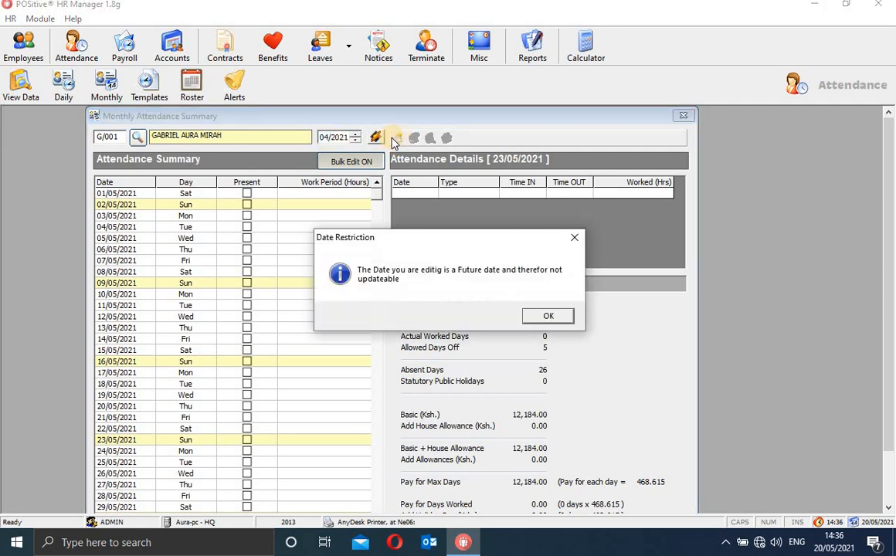
click(565, 318)
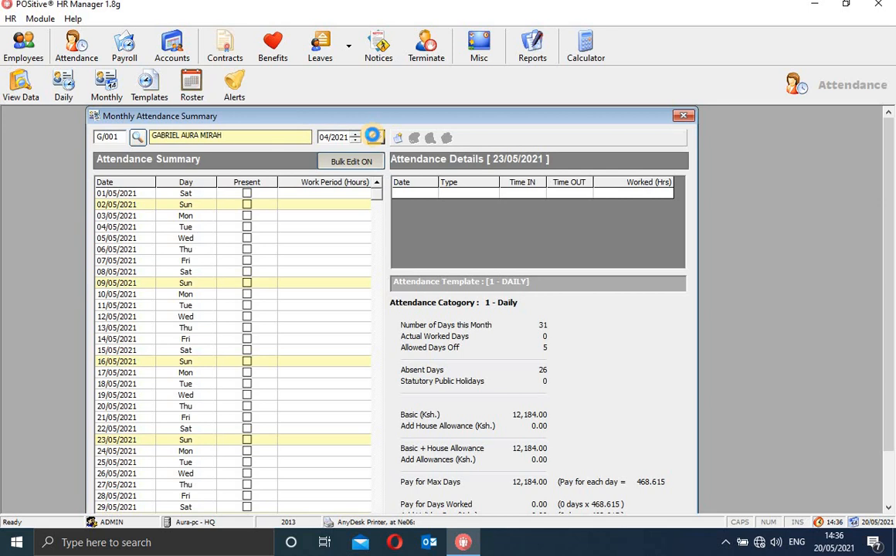
click(372, 135)
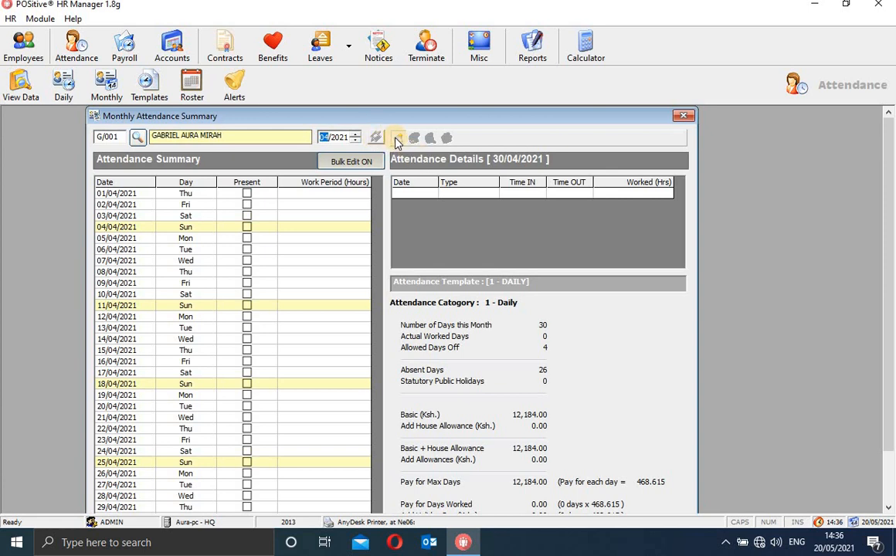
Add an attendance entry dated 30/03/2021, 08:00:00 in and 14:37:07 out, and confirm the update.
click(395, 140)
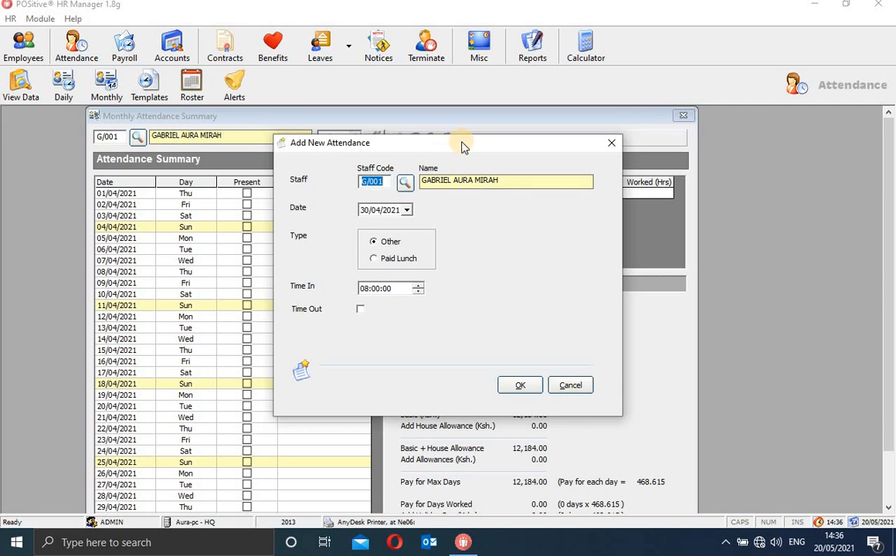
drag(458, 148, 474, 122)
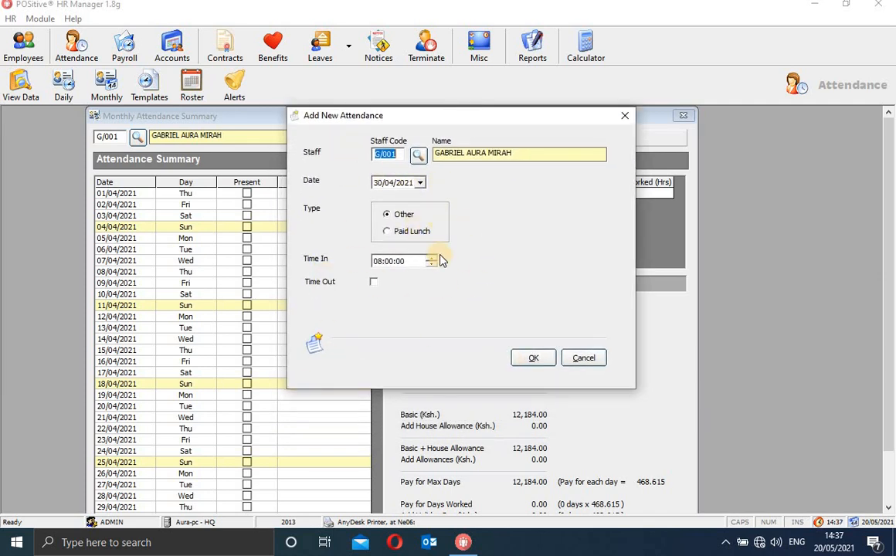
key(Tab)
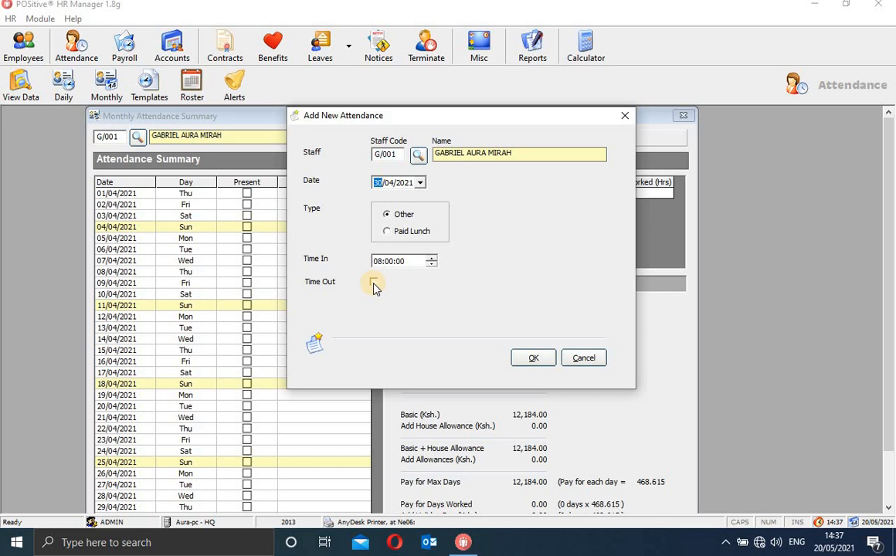
click(373, 283)
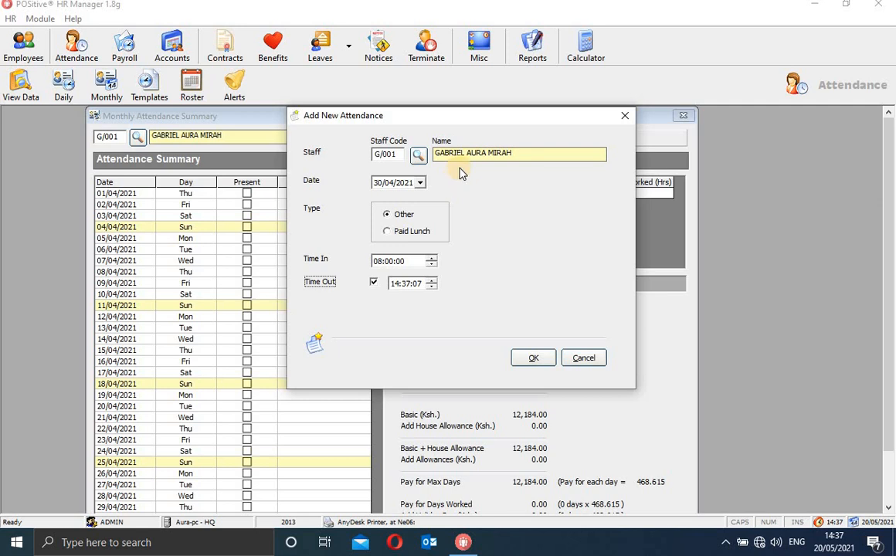
click(420, 182)
click(386, 201)
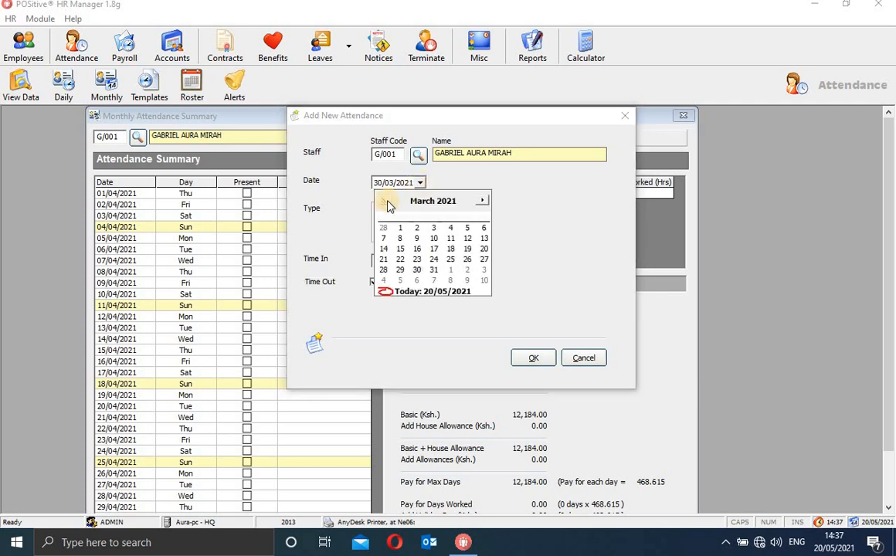
click(366, 185)
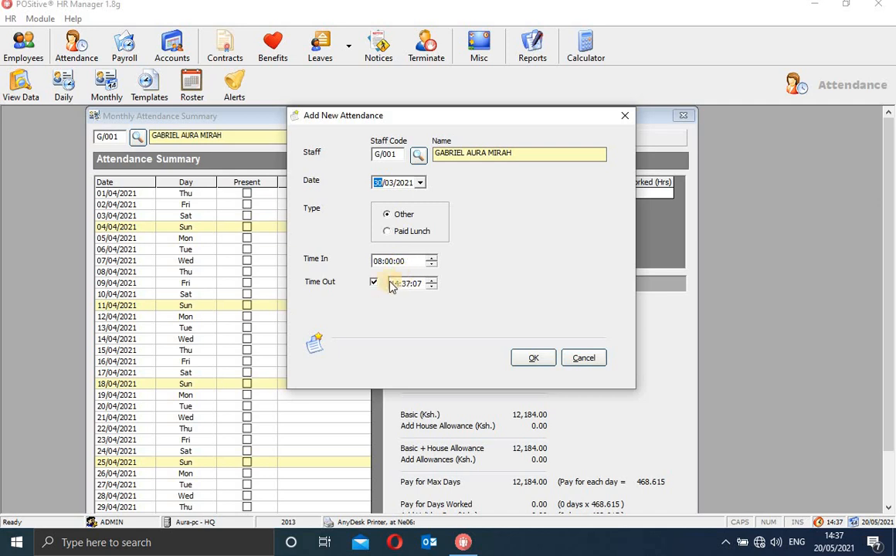
click(533, 357)
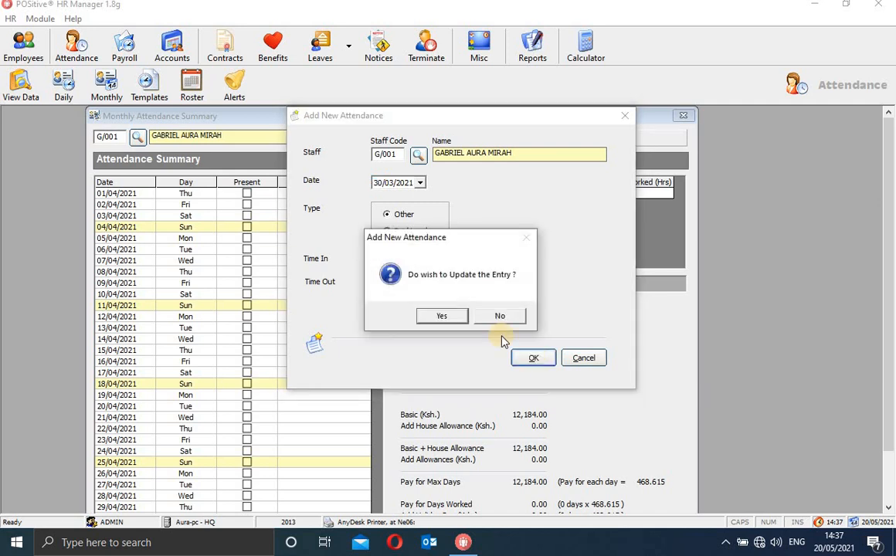
click(443, 316)
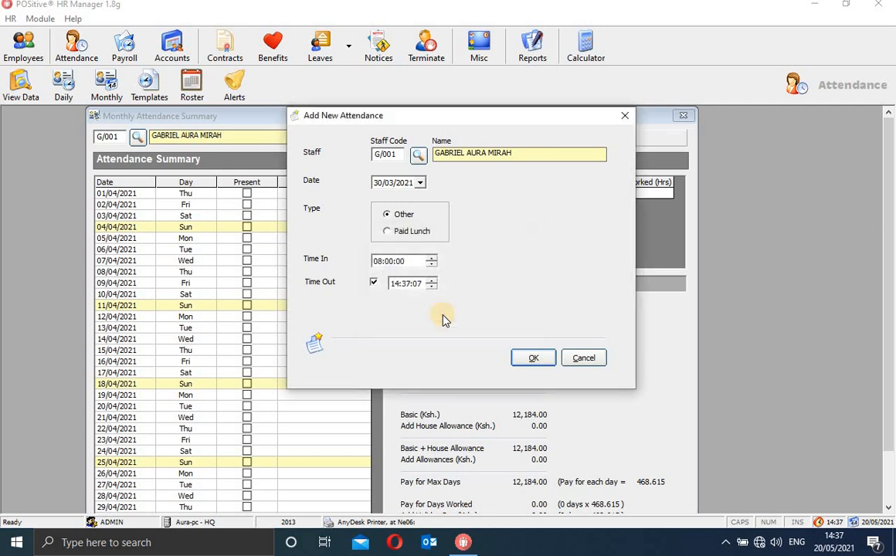
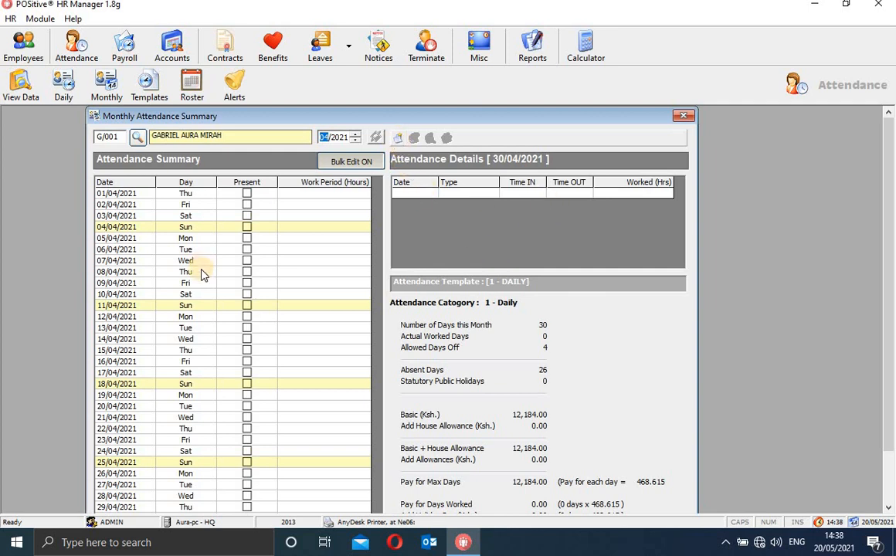
Add a present entry for G/001 on 01/04/2021, 08:00 in and 17:00 out (9.00 hours), and confirm.
click(399, 139)
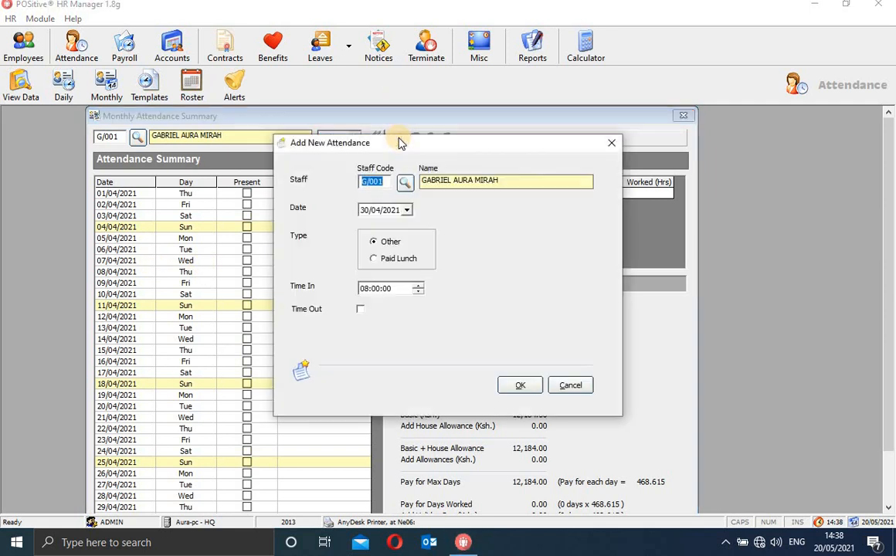
click(407, 211)
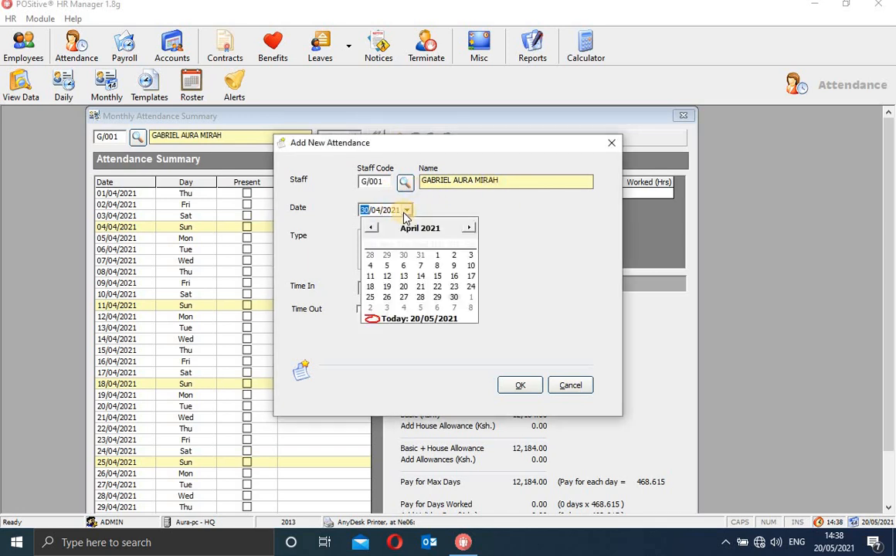
click(438, 256)
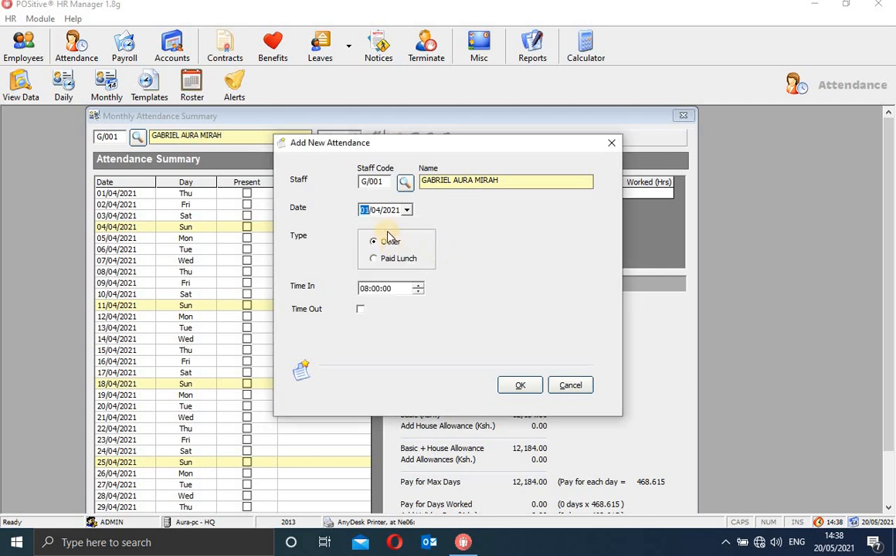
click(361, 310)
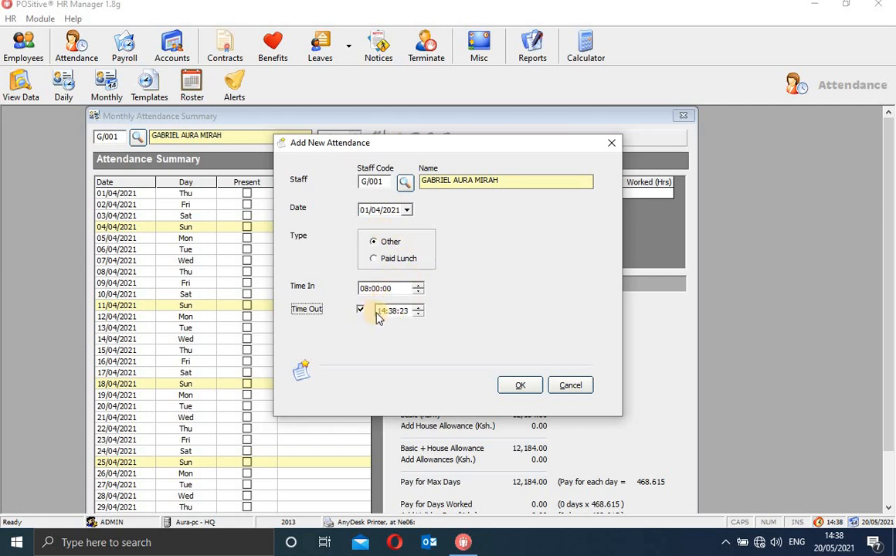
click(383, 312)
text(17)
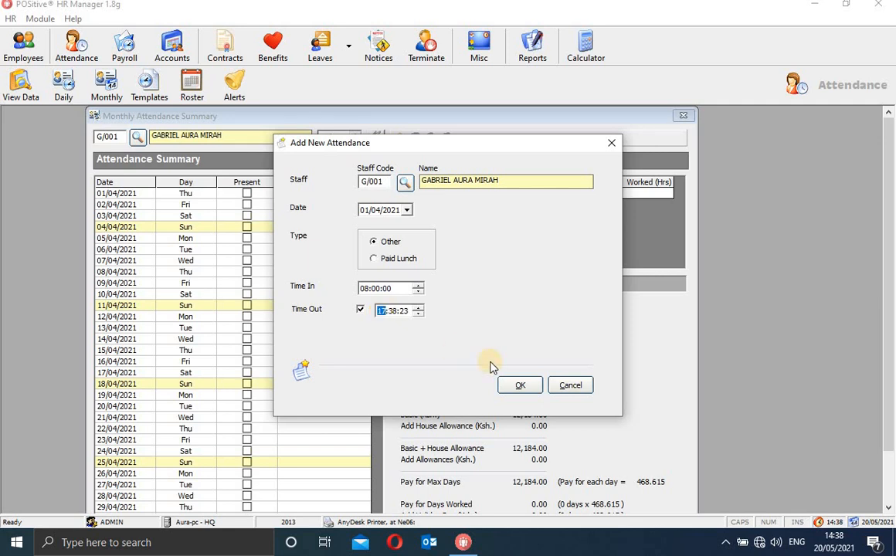
click(394, 311)
click(520, 384)
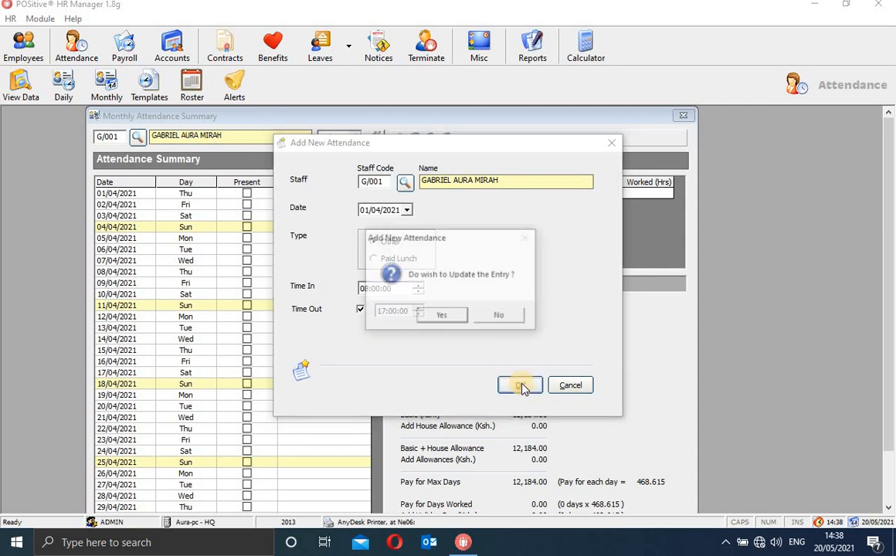
click(455, 317)
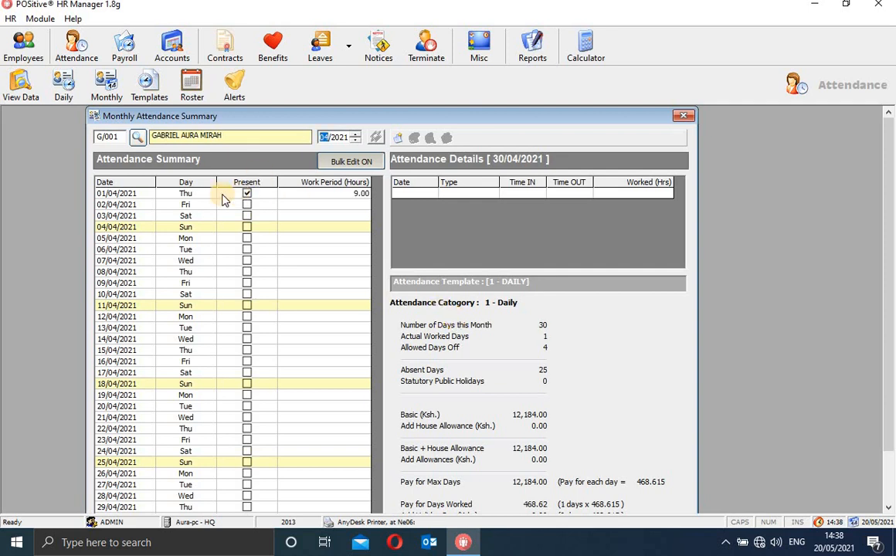
View the 01/04/2021 details, toggle Present off and back on, and close the monthly summary.
click(112, 194)
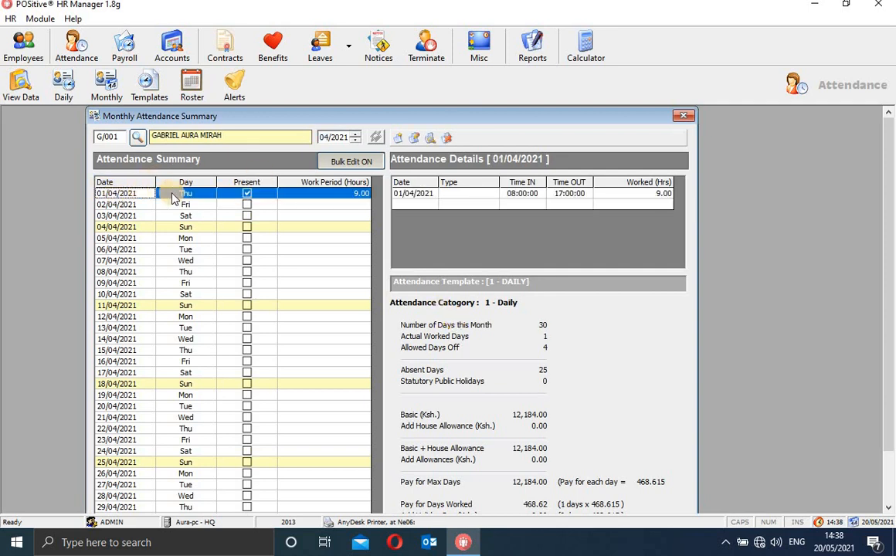
click(247, 194)
click(247, 195)
click(686, 117)
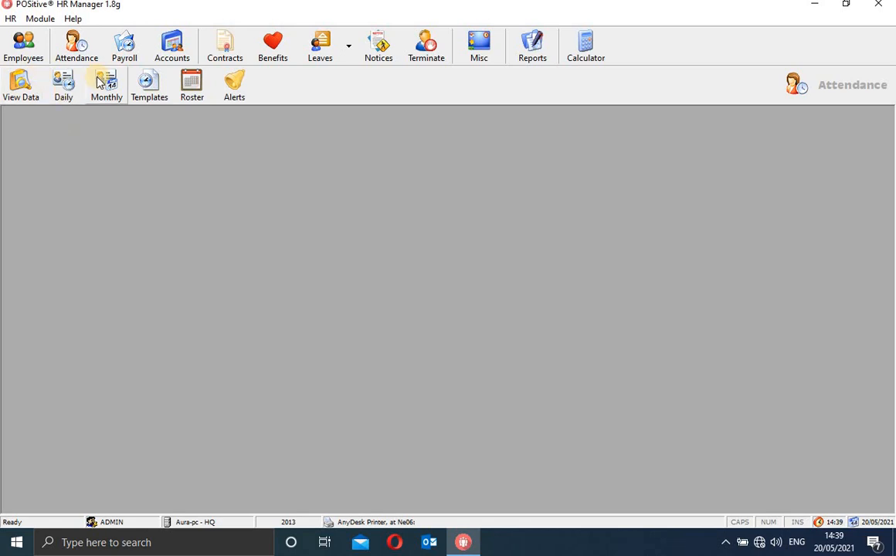
Open the attendance template list and select the DAILY, then the HOURLY template.
click(151, 82)
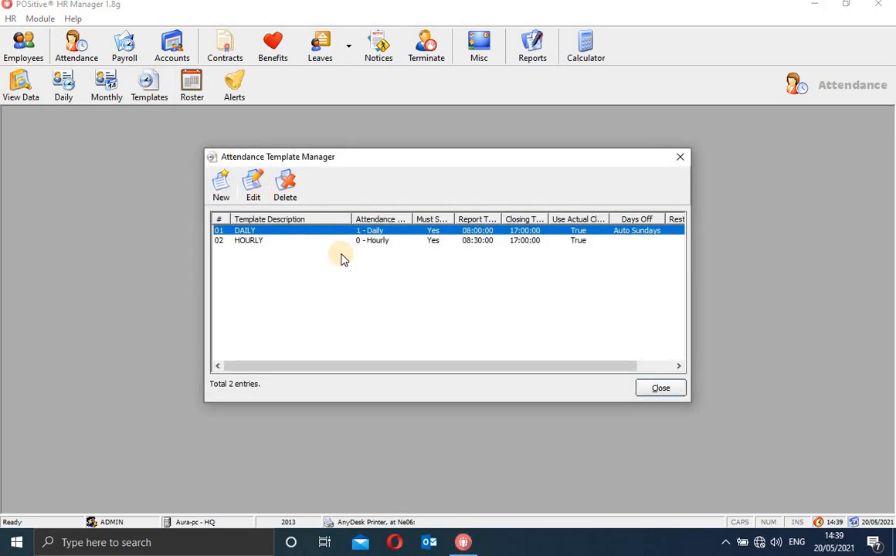
click(418, 231)
click(293, 242)
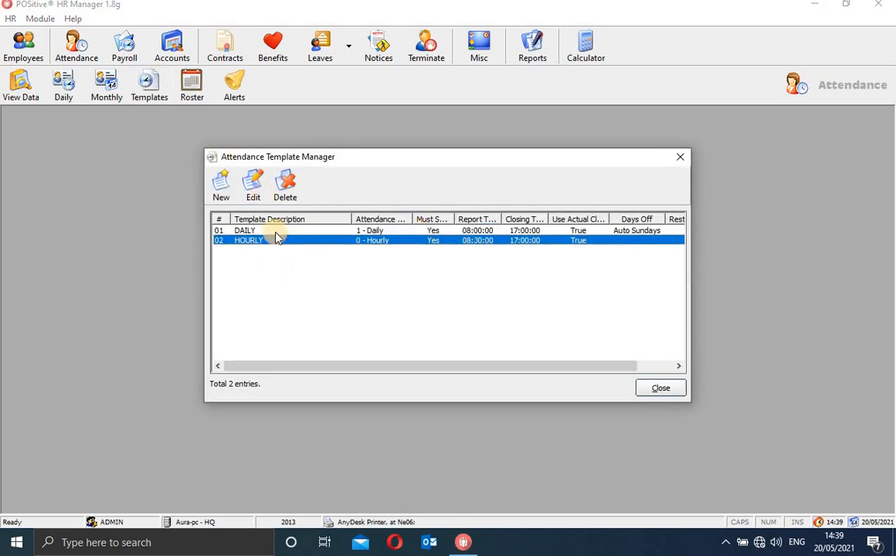
Start a new template and try each Attendance Category, leaving Hourly Basis selected.
click(223, 197)
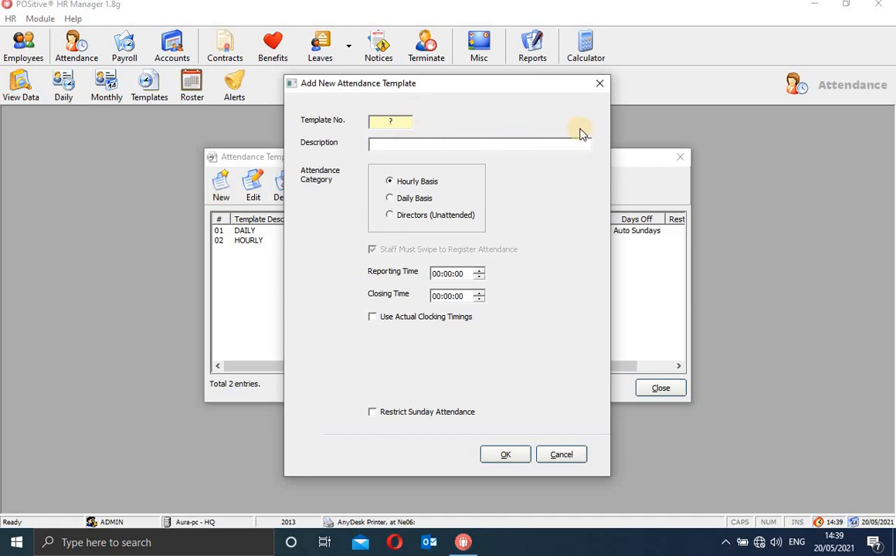
click(394, 200)
click(394, 215)
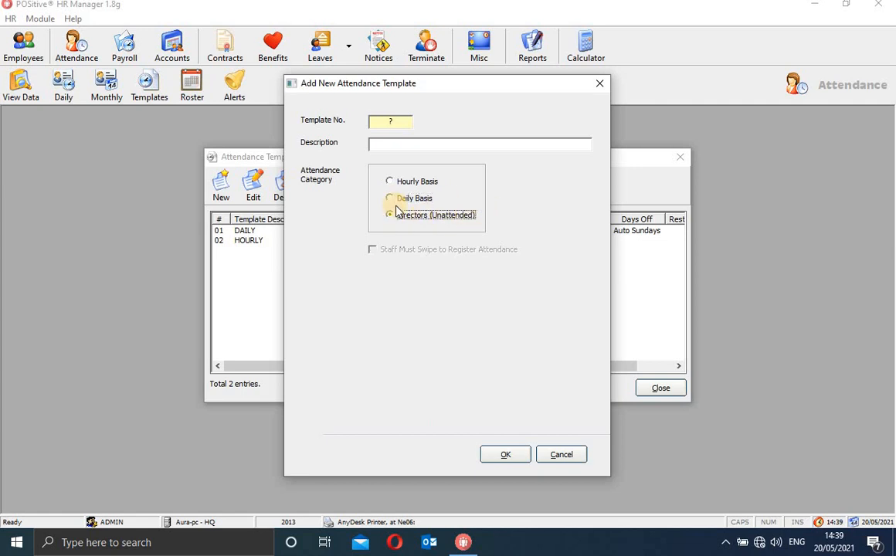
click(392, 201)
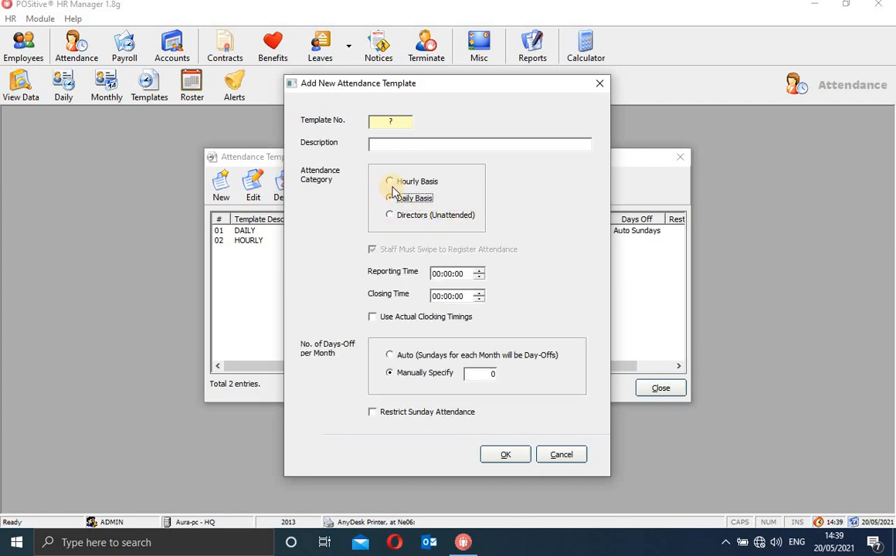
click(391, 182)
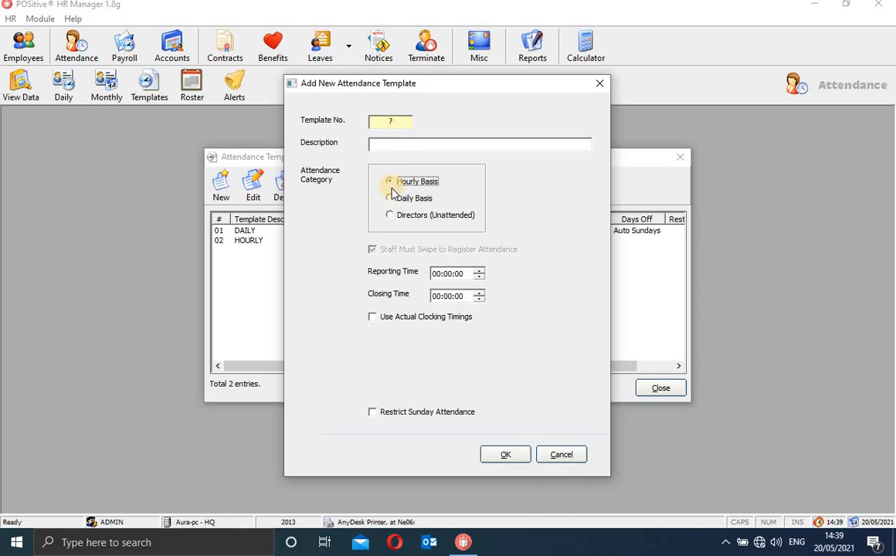
click(392, 200)
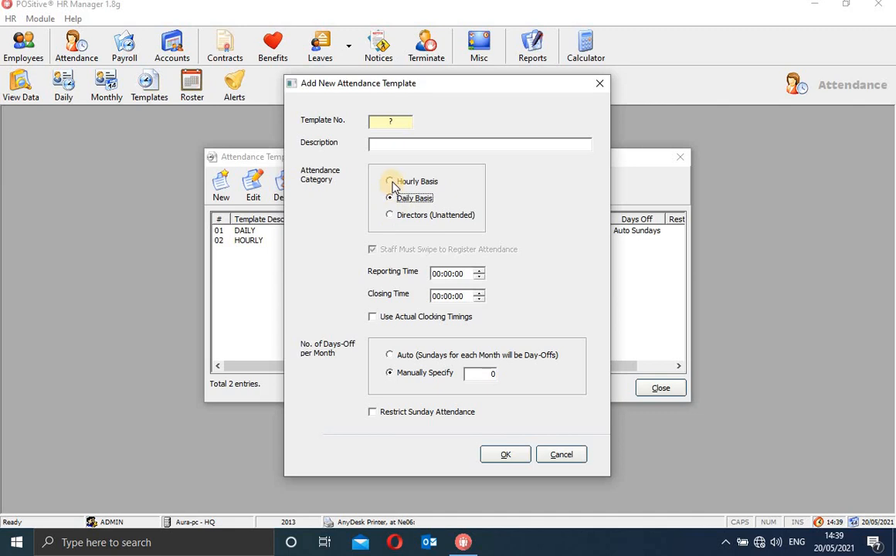
click(390, 181)
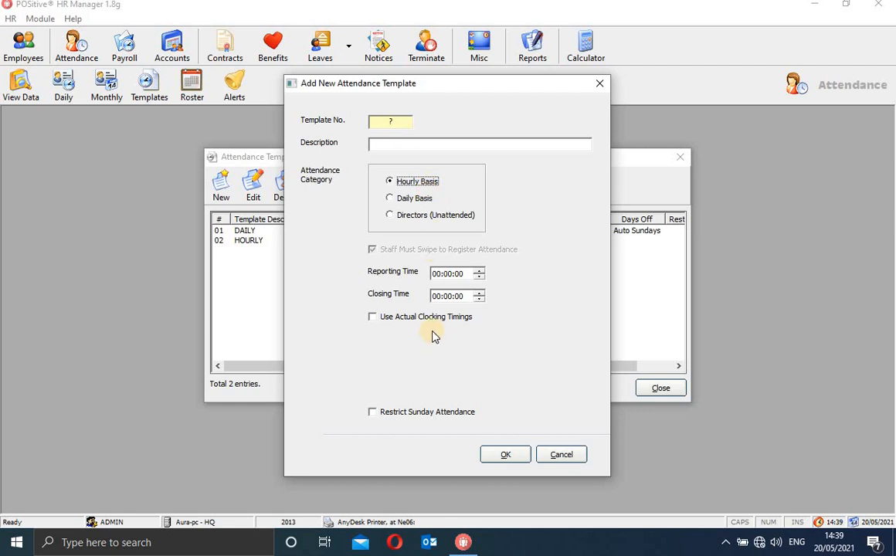
Toggle Use Actual Clocking Timings and Restrict Sunday Attendance on and back off.
click(374, 318)
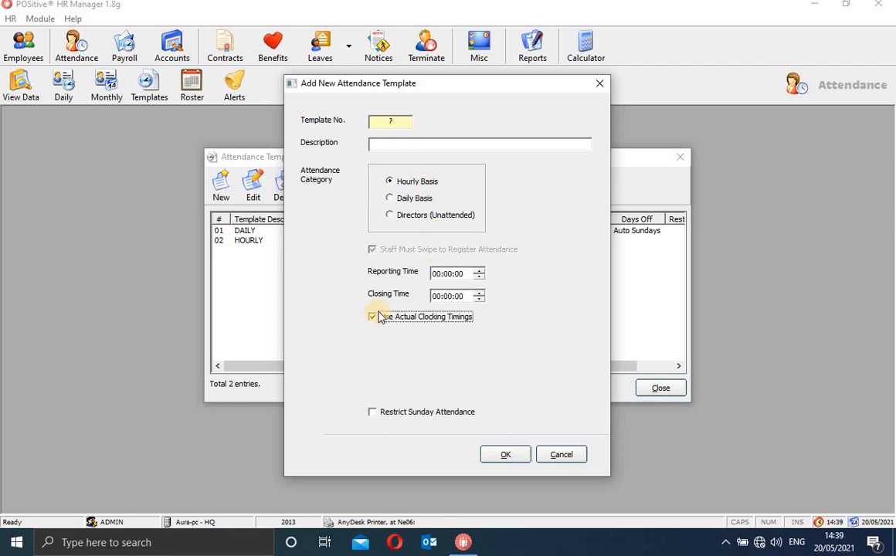
click(438, 275)
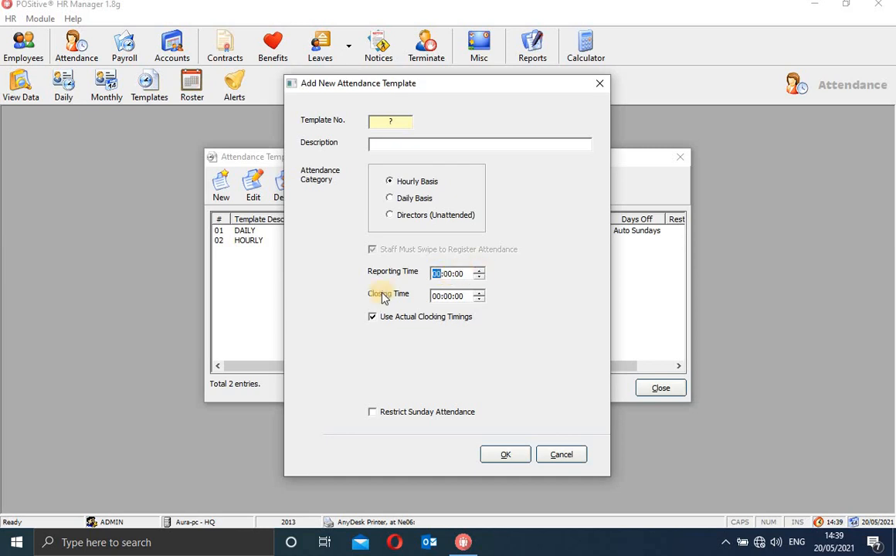
click(374, 318)
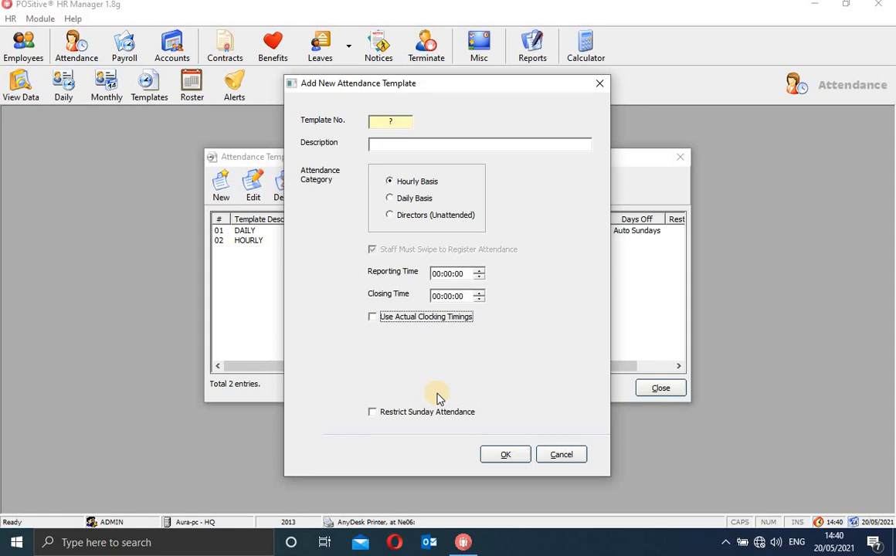
click(374, 414)
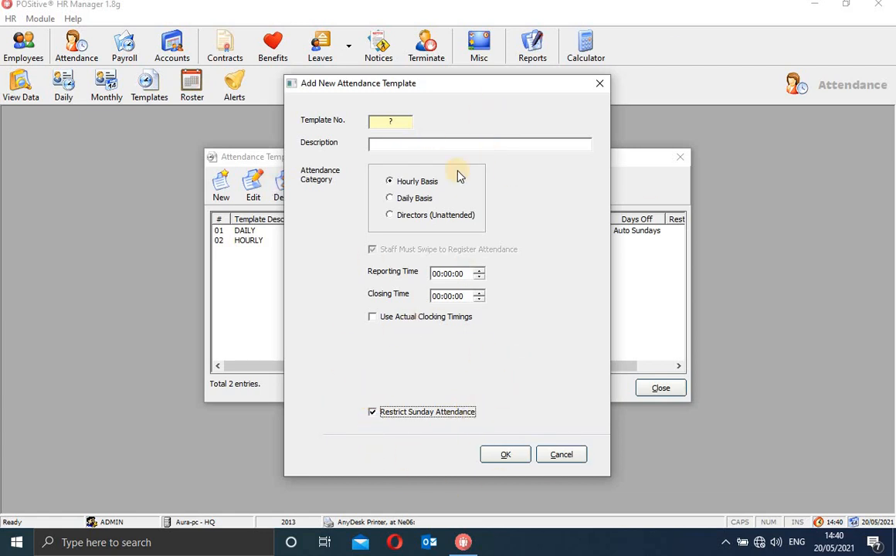
click(373, 416)
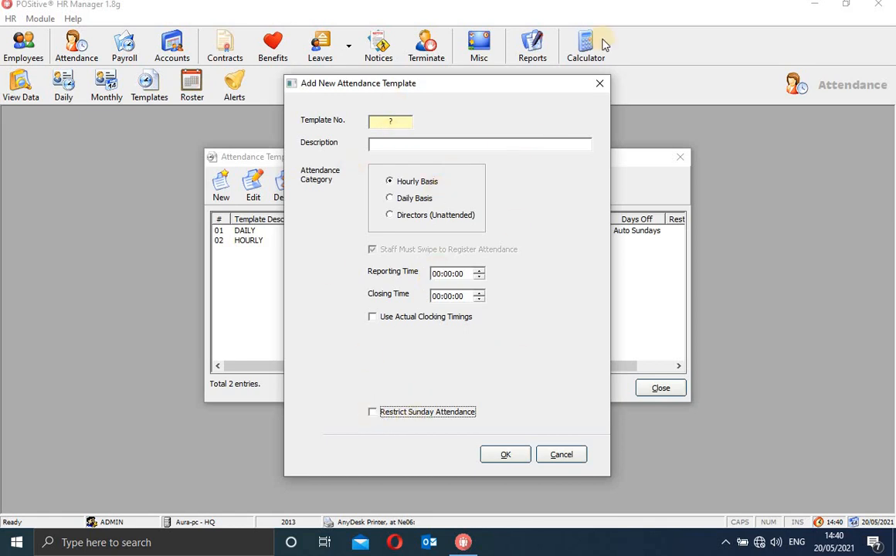
Discard the new template, edit DAILY keeping Restrict Sunday Attendance on, and close Template Manager.
click(599, 84)
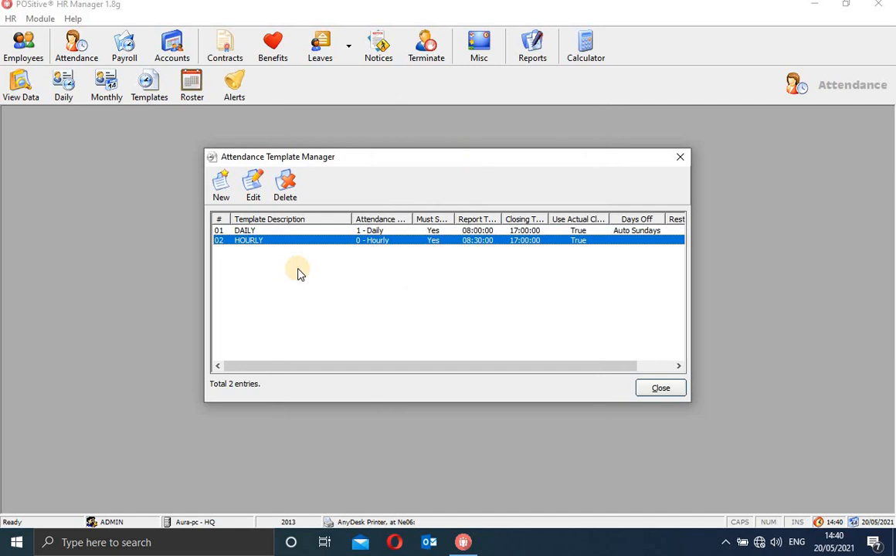
click(264, 231)
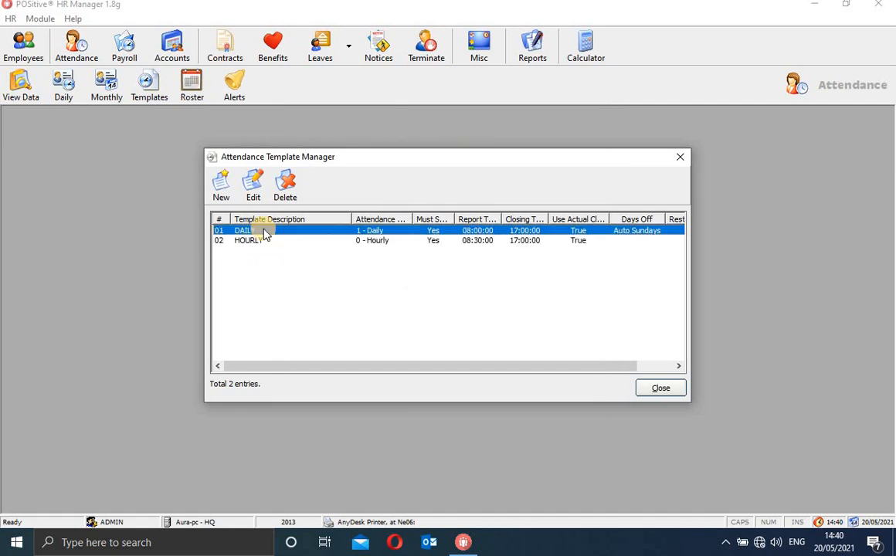
click(254, 189)
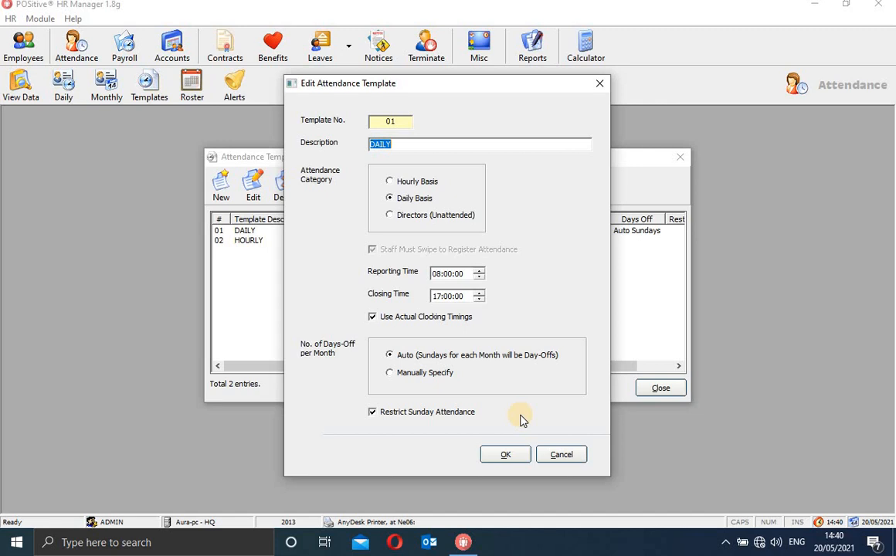
click(373, 413)
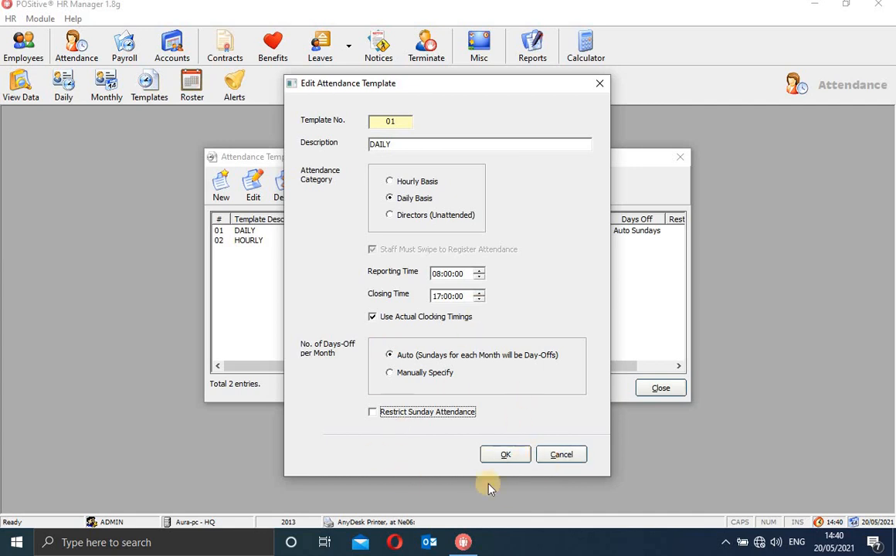
click(374, 415)
click(601, 85)
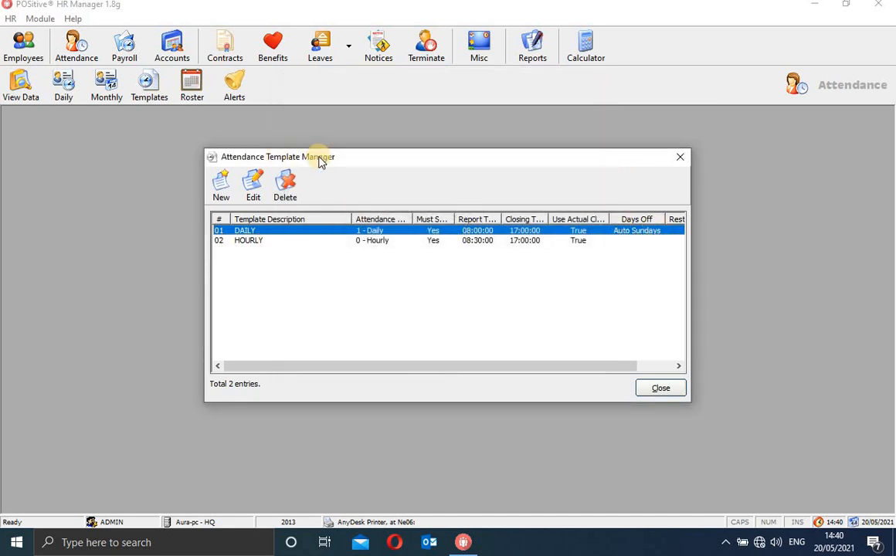
click(680, 159)
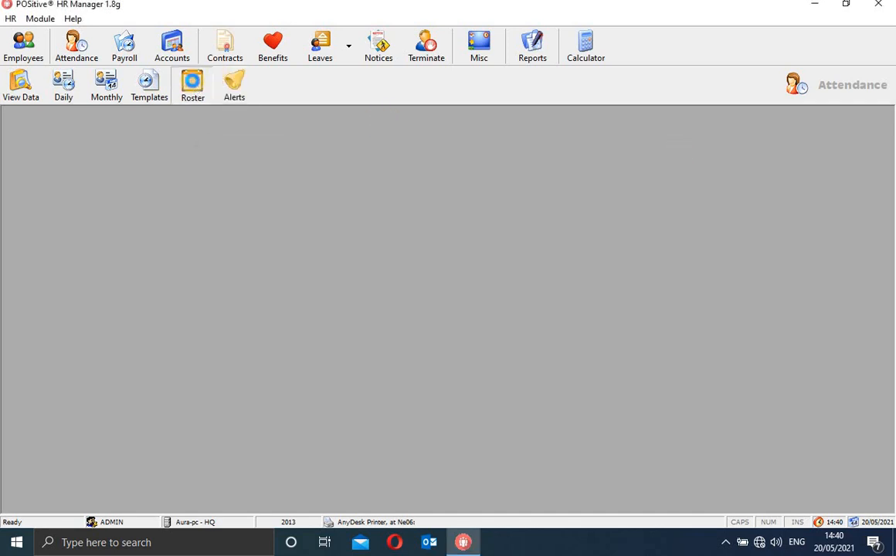
Use Power Edit on the Duty Roster to bar C/001 on every Monday, 20/05/2021–31/12/2021.
click(193, 85)
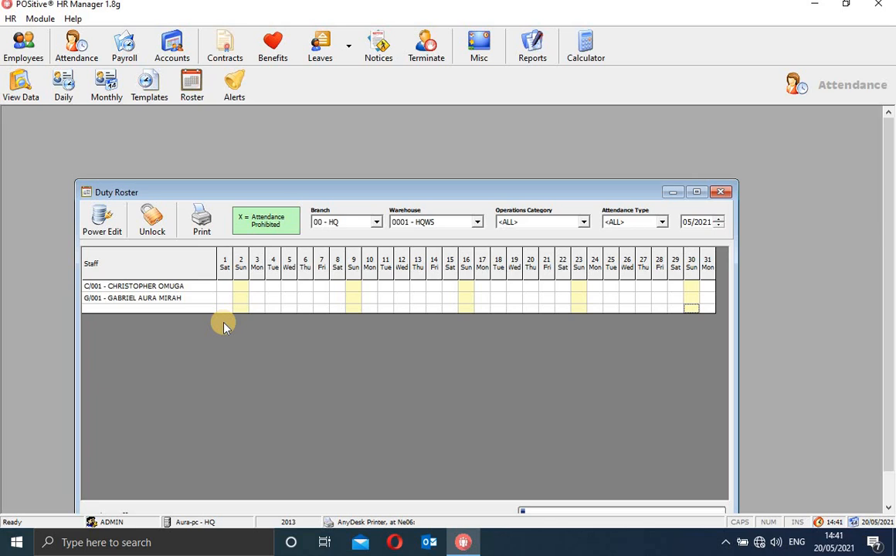
click(171, 287)
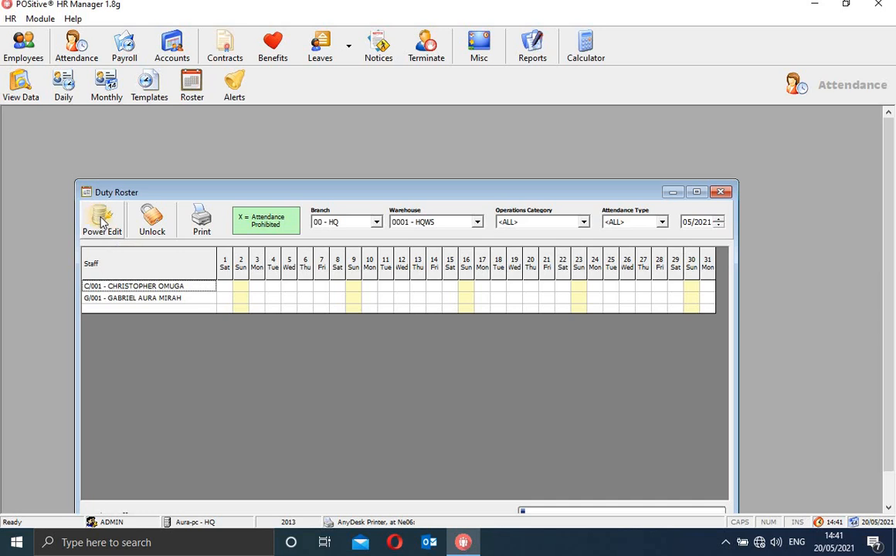
click(103, 221)
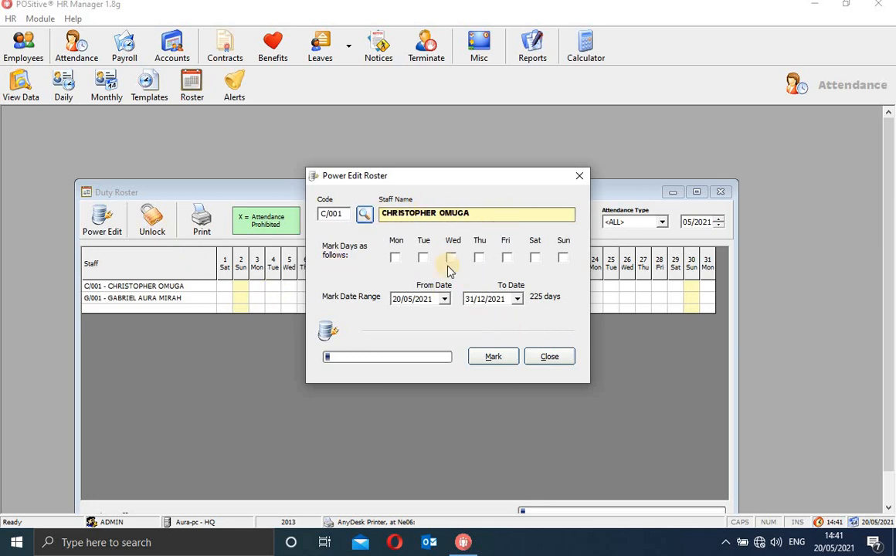
click(394, 260)
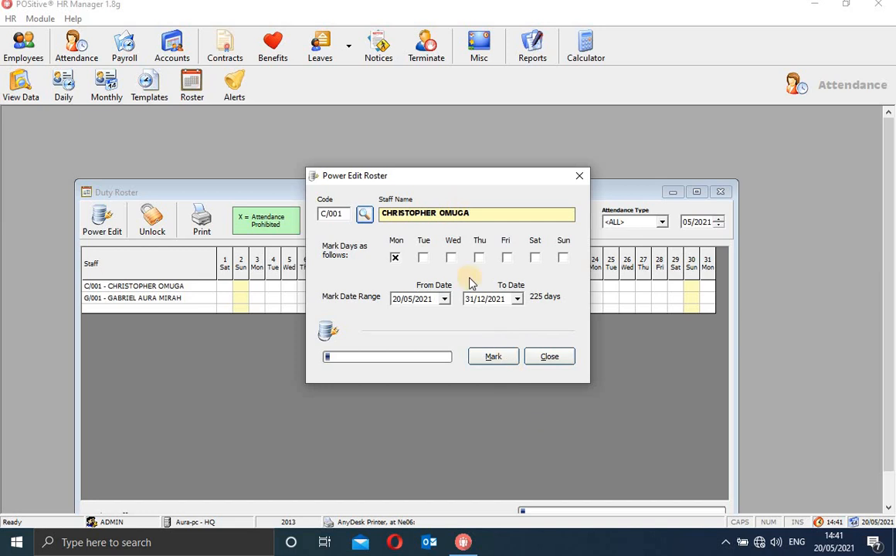
click(494, 358)
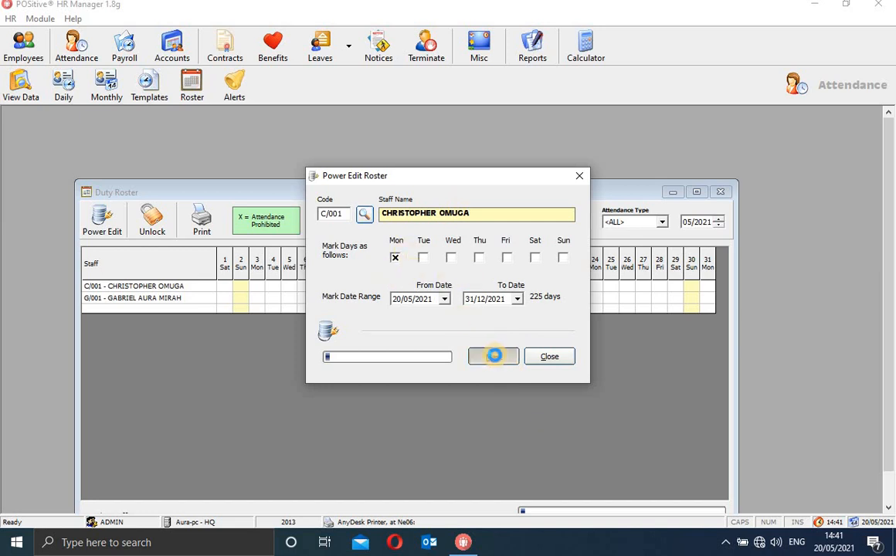
click(494, 323)
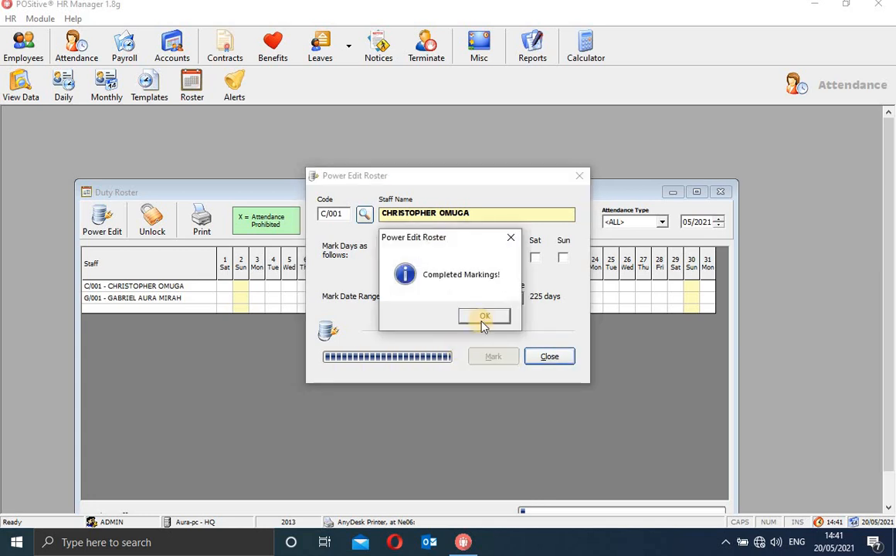
click(487, 315)
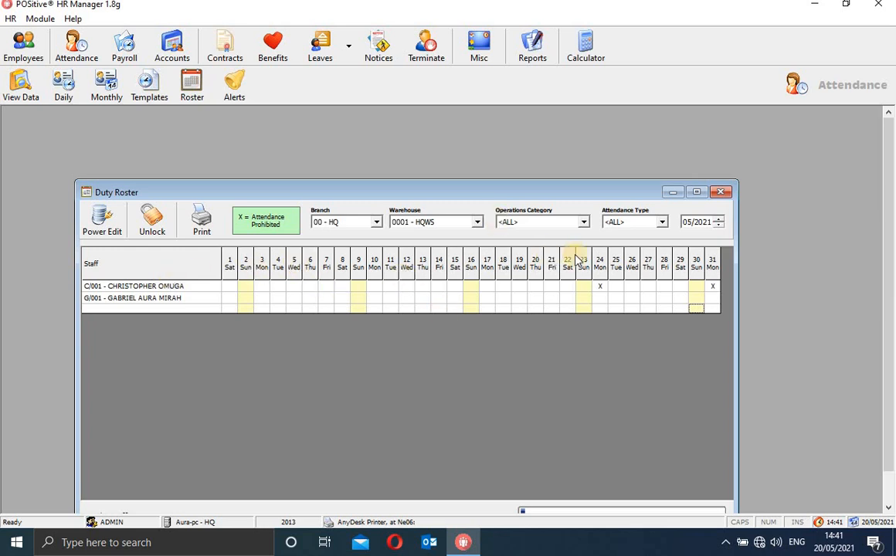
Try editing roster day cells and days 1–6, dismissing the 'Roster is locked' messages.
click(604, 291)
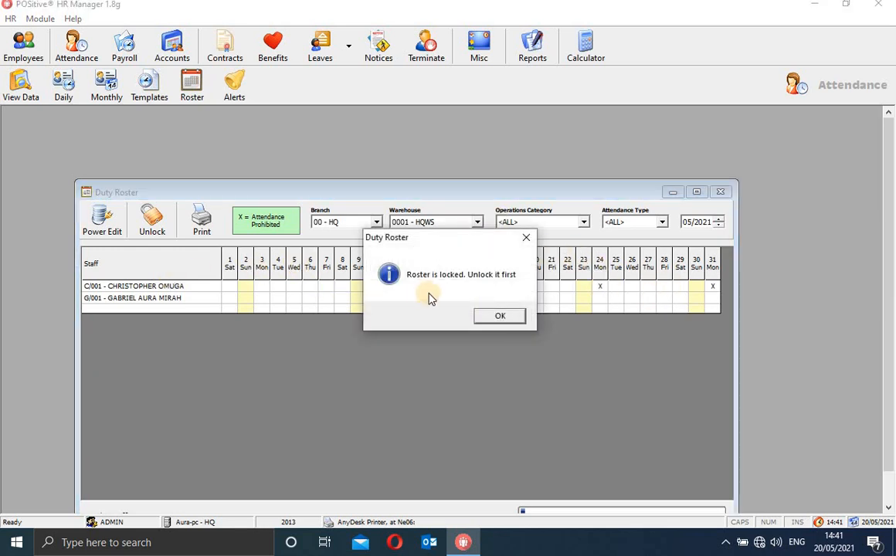
click(499, 317)
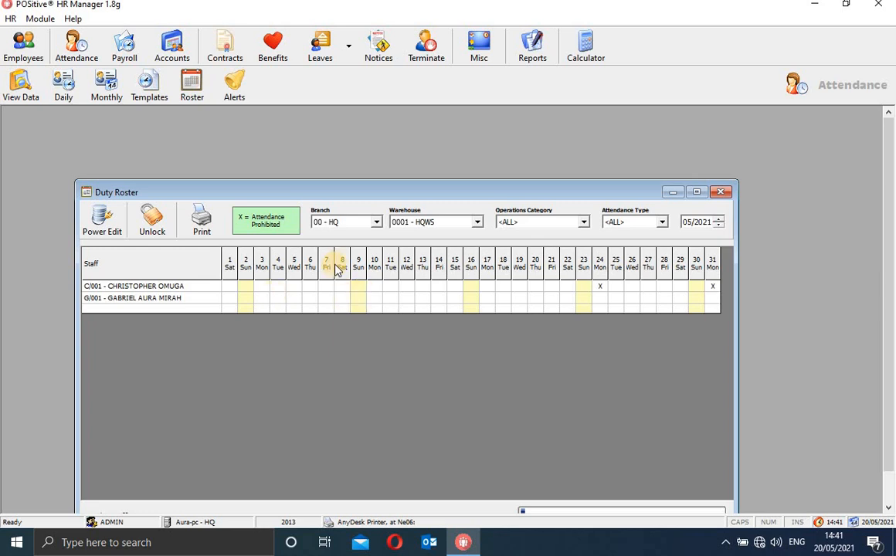
drag(334, 262, 170, 326)
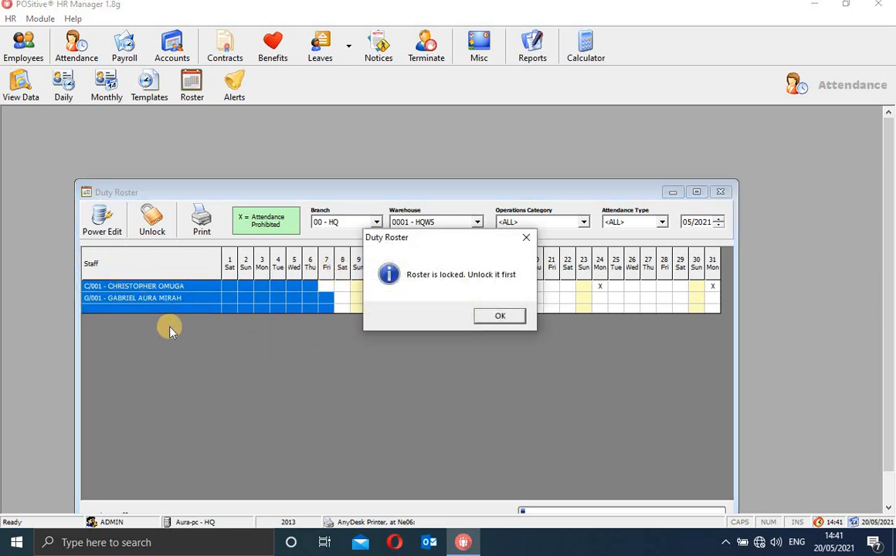
click(496, 320)
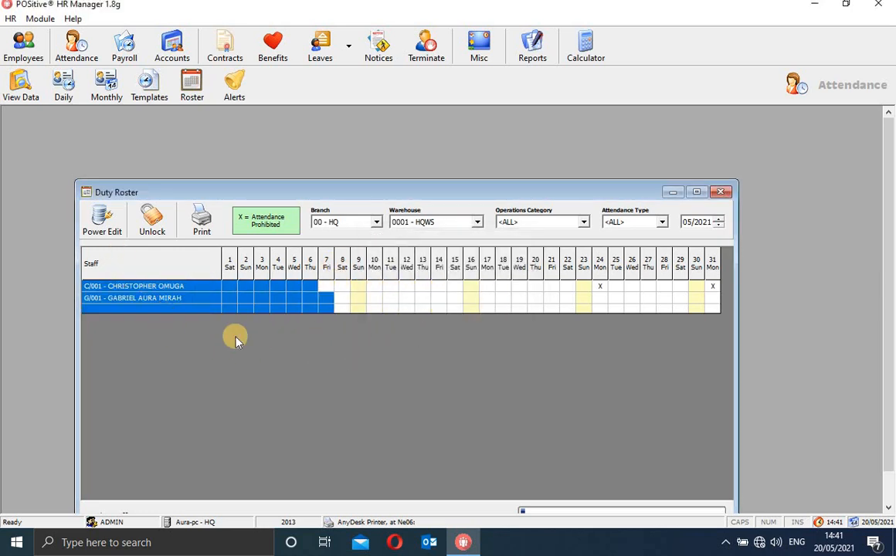
Open and close Power Edit unchanged, dismiss another lock message, and close the Duty Roster.
click(108, 223)
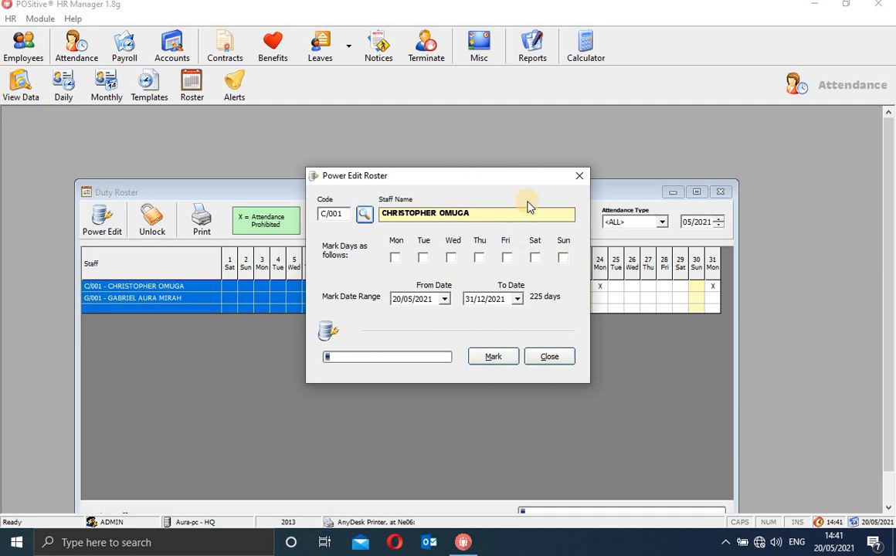
click(582, 180)
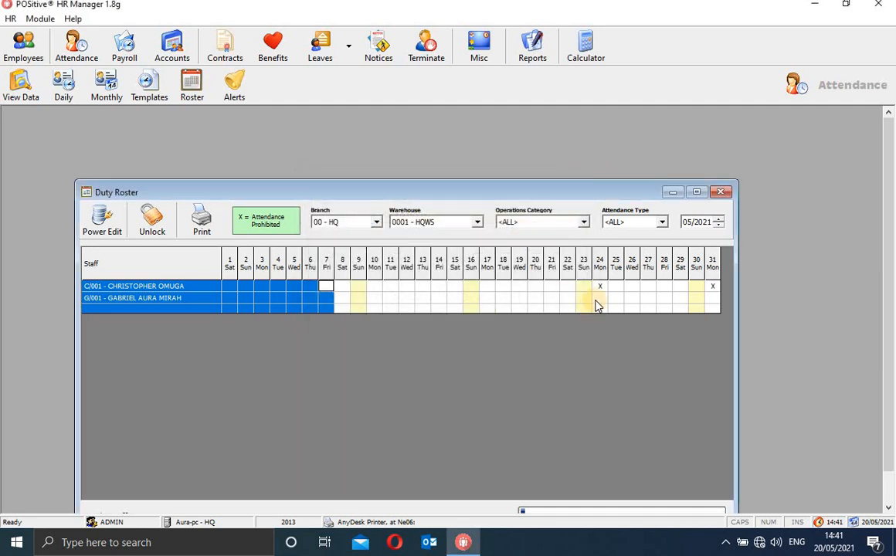
click(232, 296)
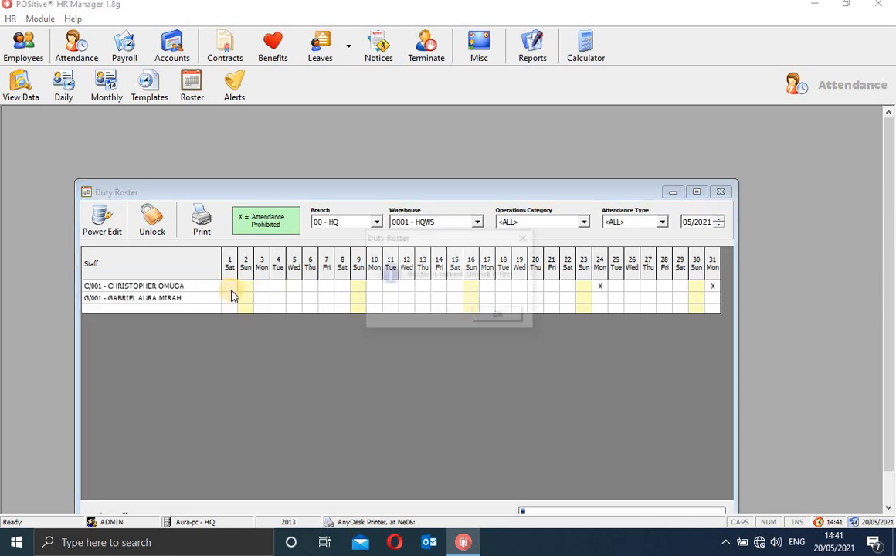
click(499, 317)
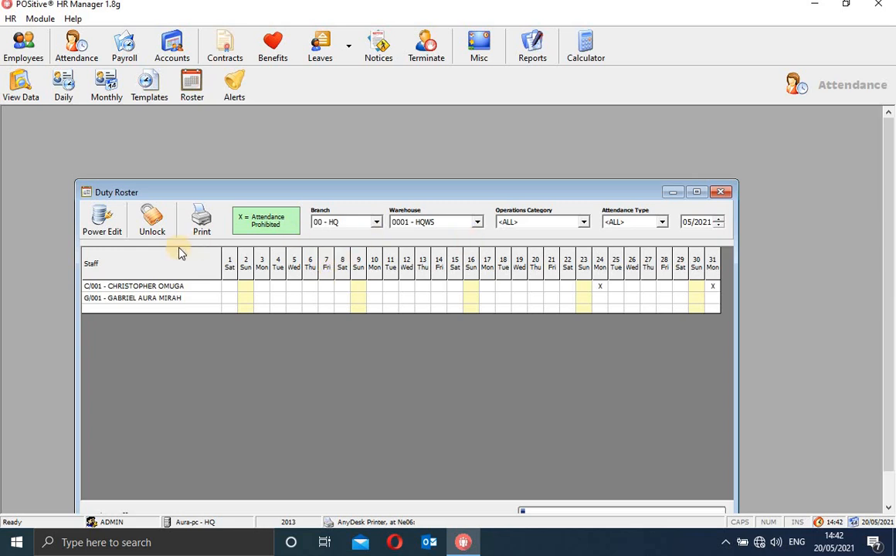
click(722, 192)
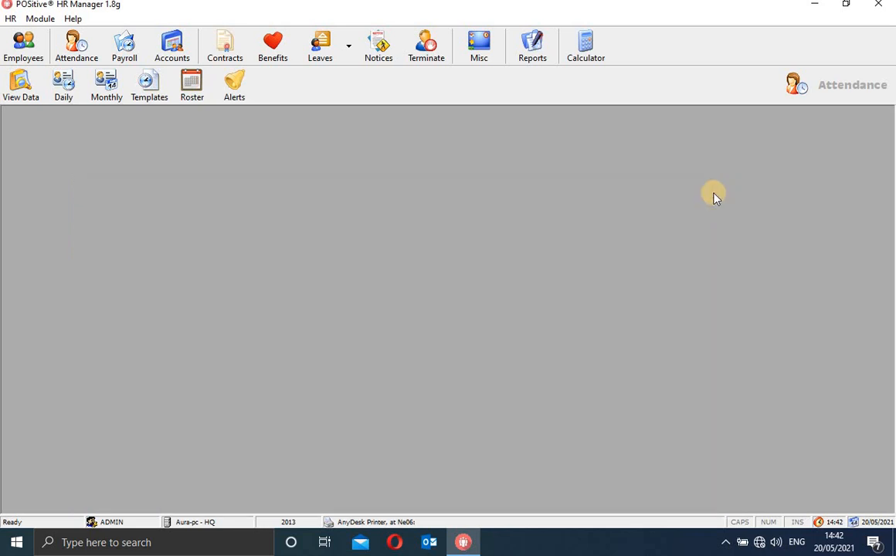
Open the Alerts Manager, dismiss the no-entry message from Edit, and filter to 0001 - HQ Warehouse.
click(223, 101)
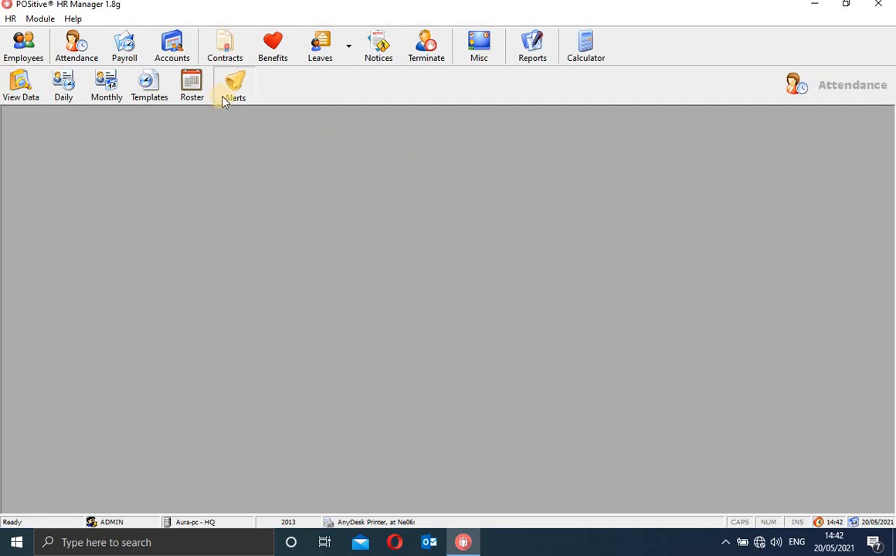
click(222, 98)
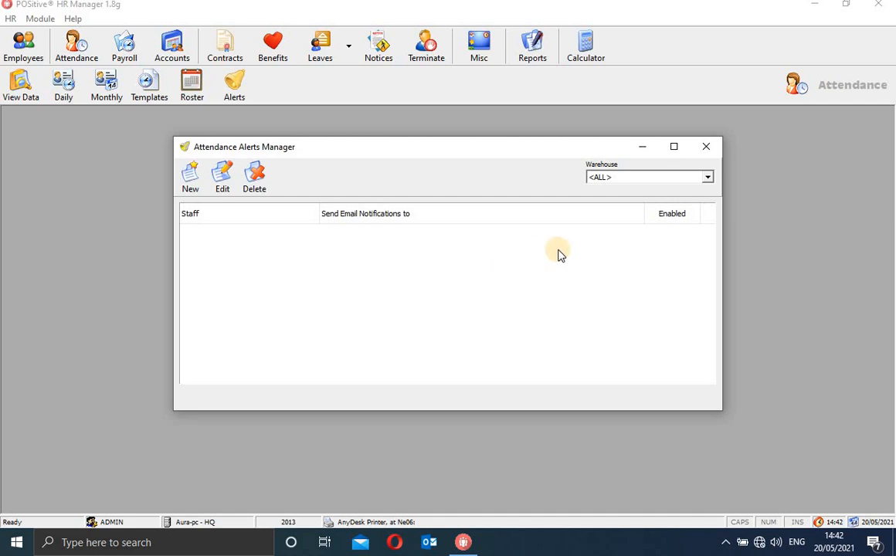
click(227, 186)
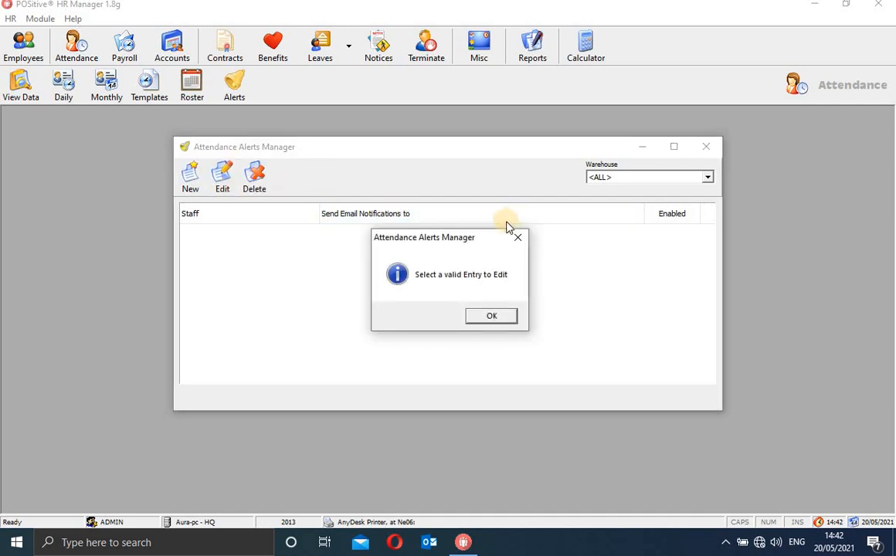
click(518, 238)
click(708, 177)
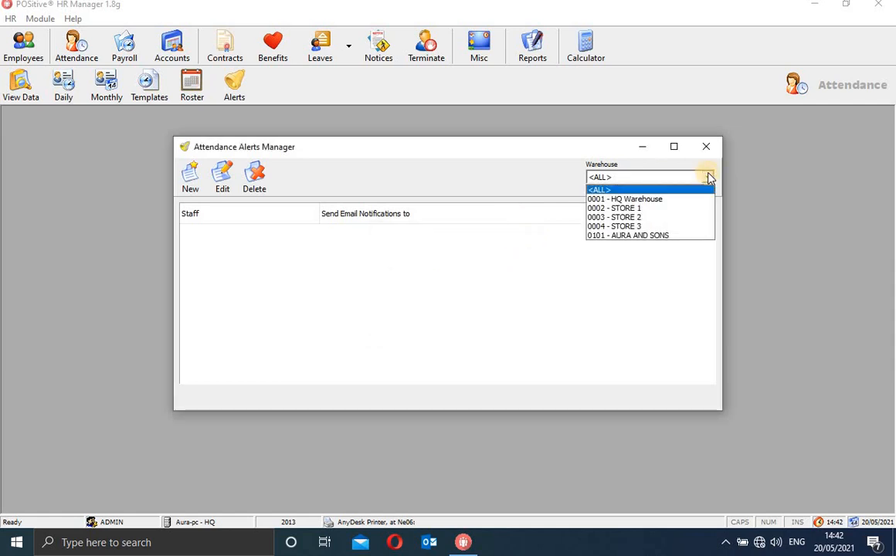
click(666, 208)
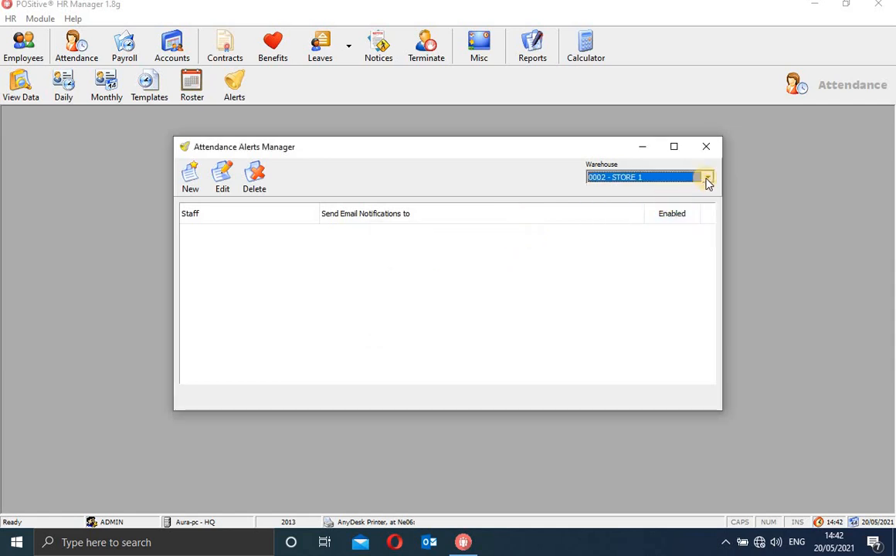
click(707, 179)
click(678, 196)
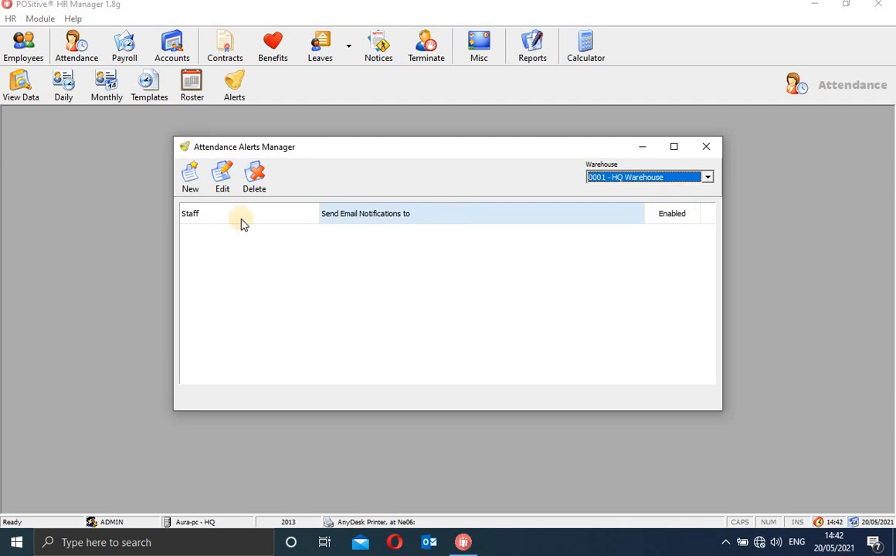
Start a new attendance alert, tick Enabled, then cancel it.
click(192, 177)
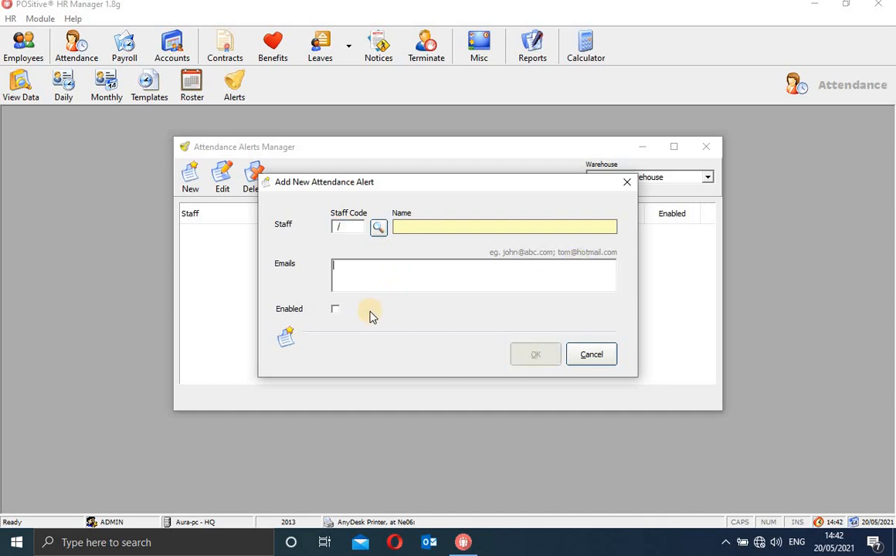
click(336, 310)
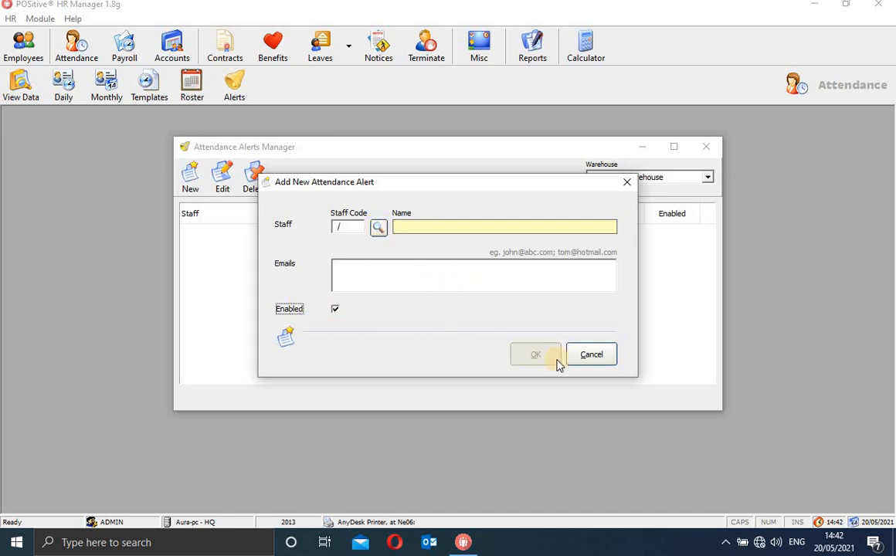
click(627, 183)
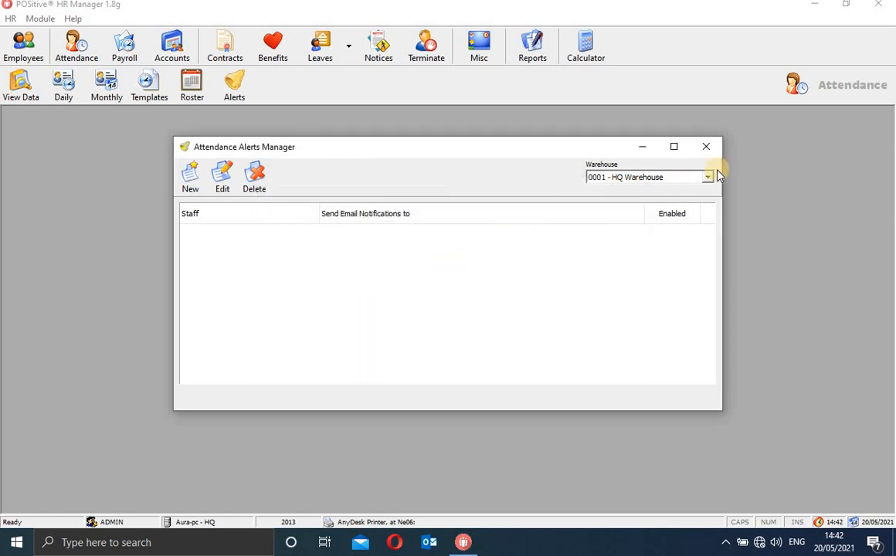
Close the Attendance Alerts Manager and exit POSitive HR Manager.
click(708, 147)
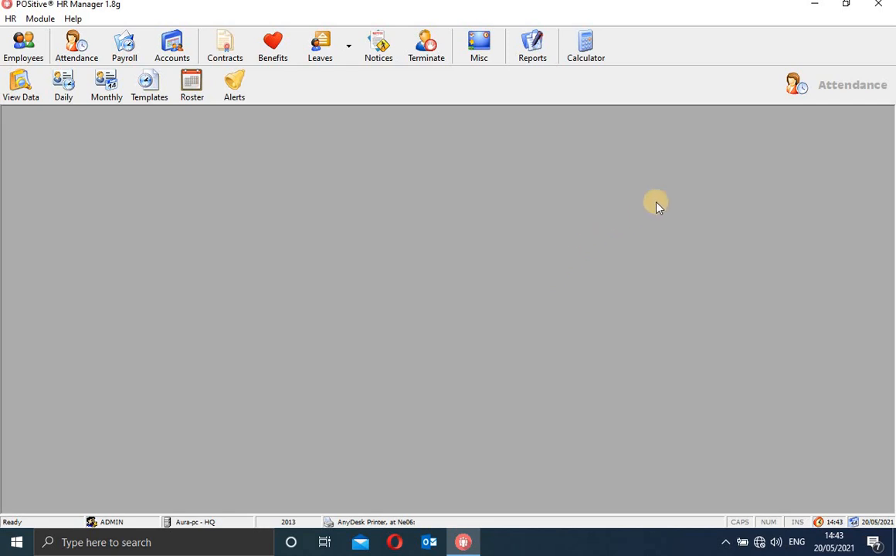
click(879, 5)
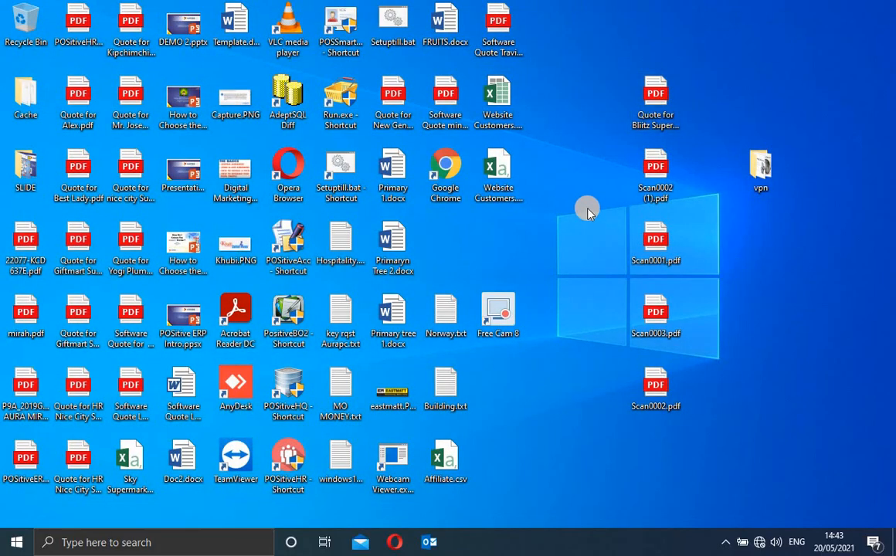